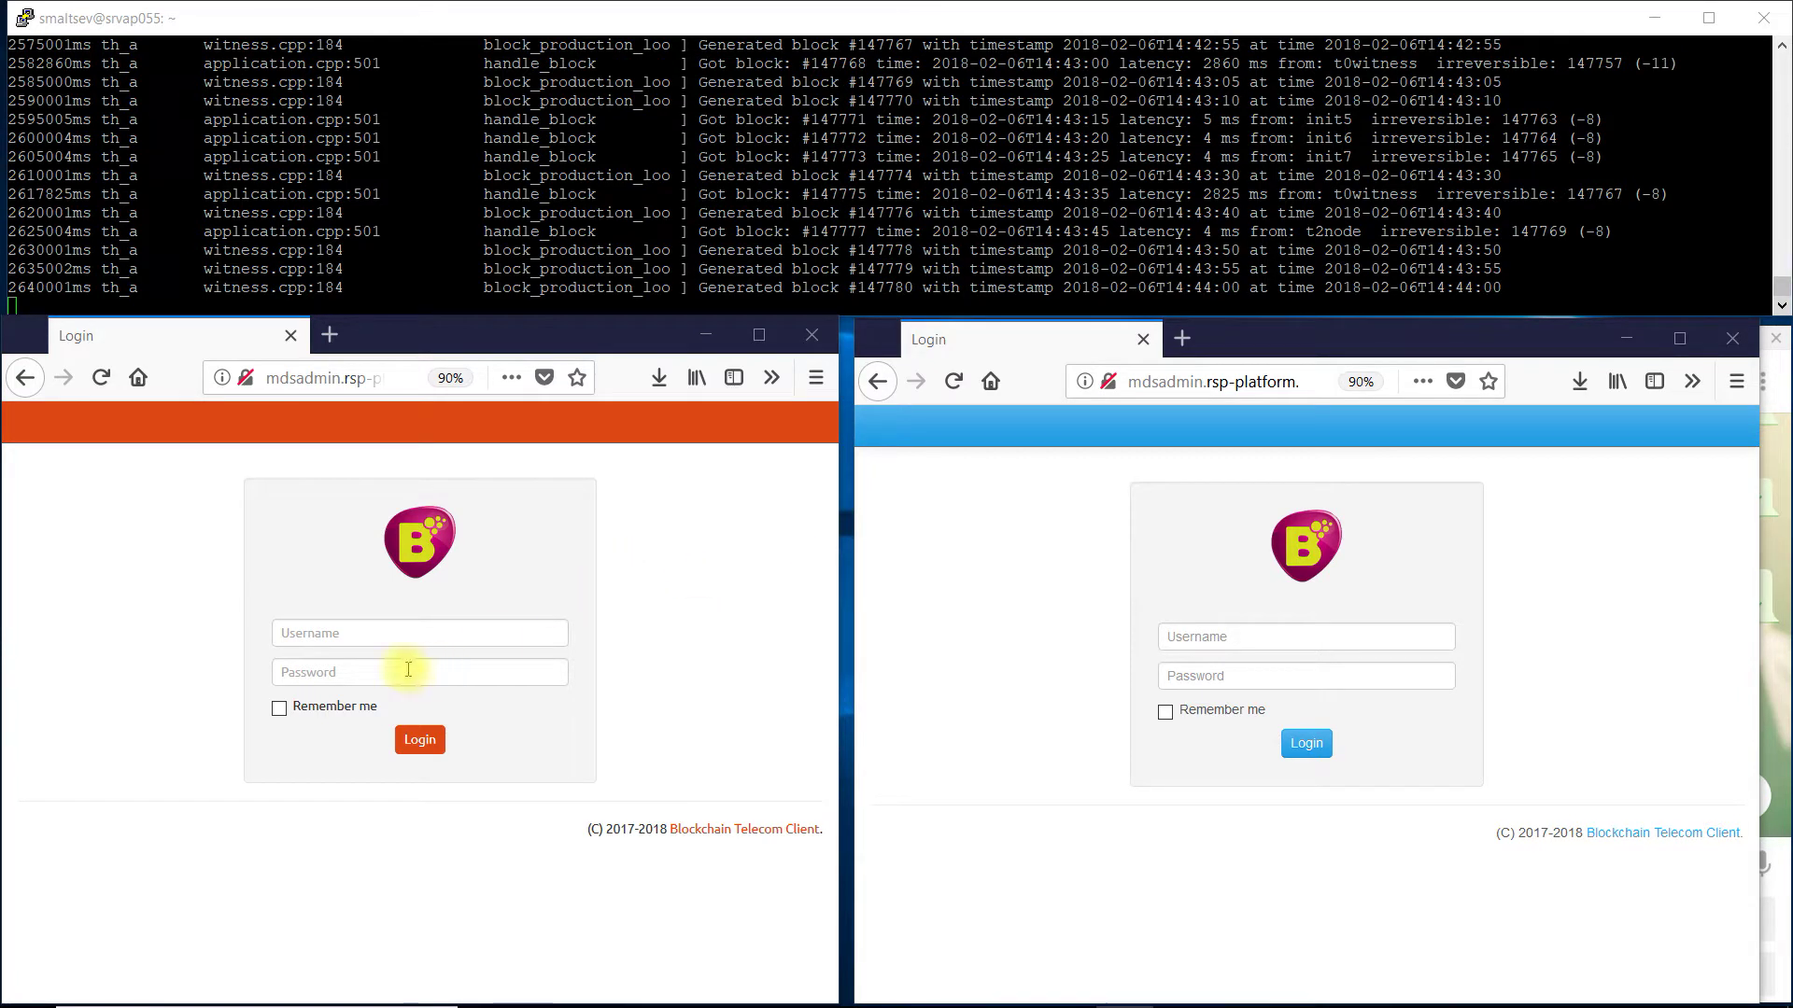
- Log in to both the orange and the blue client with the saved admin username and password
click(308, 633)
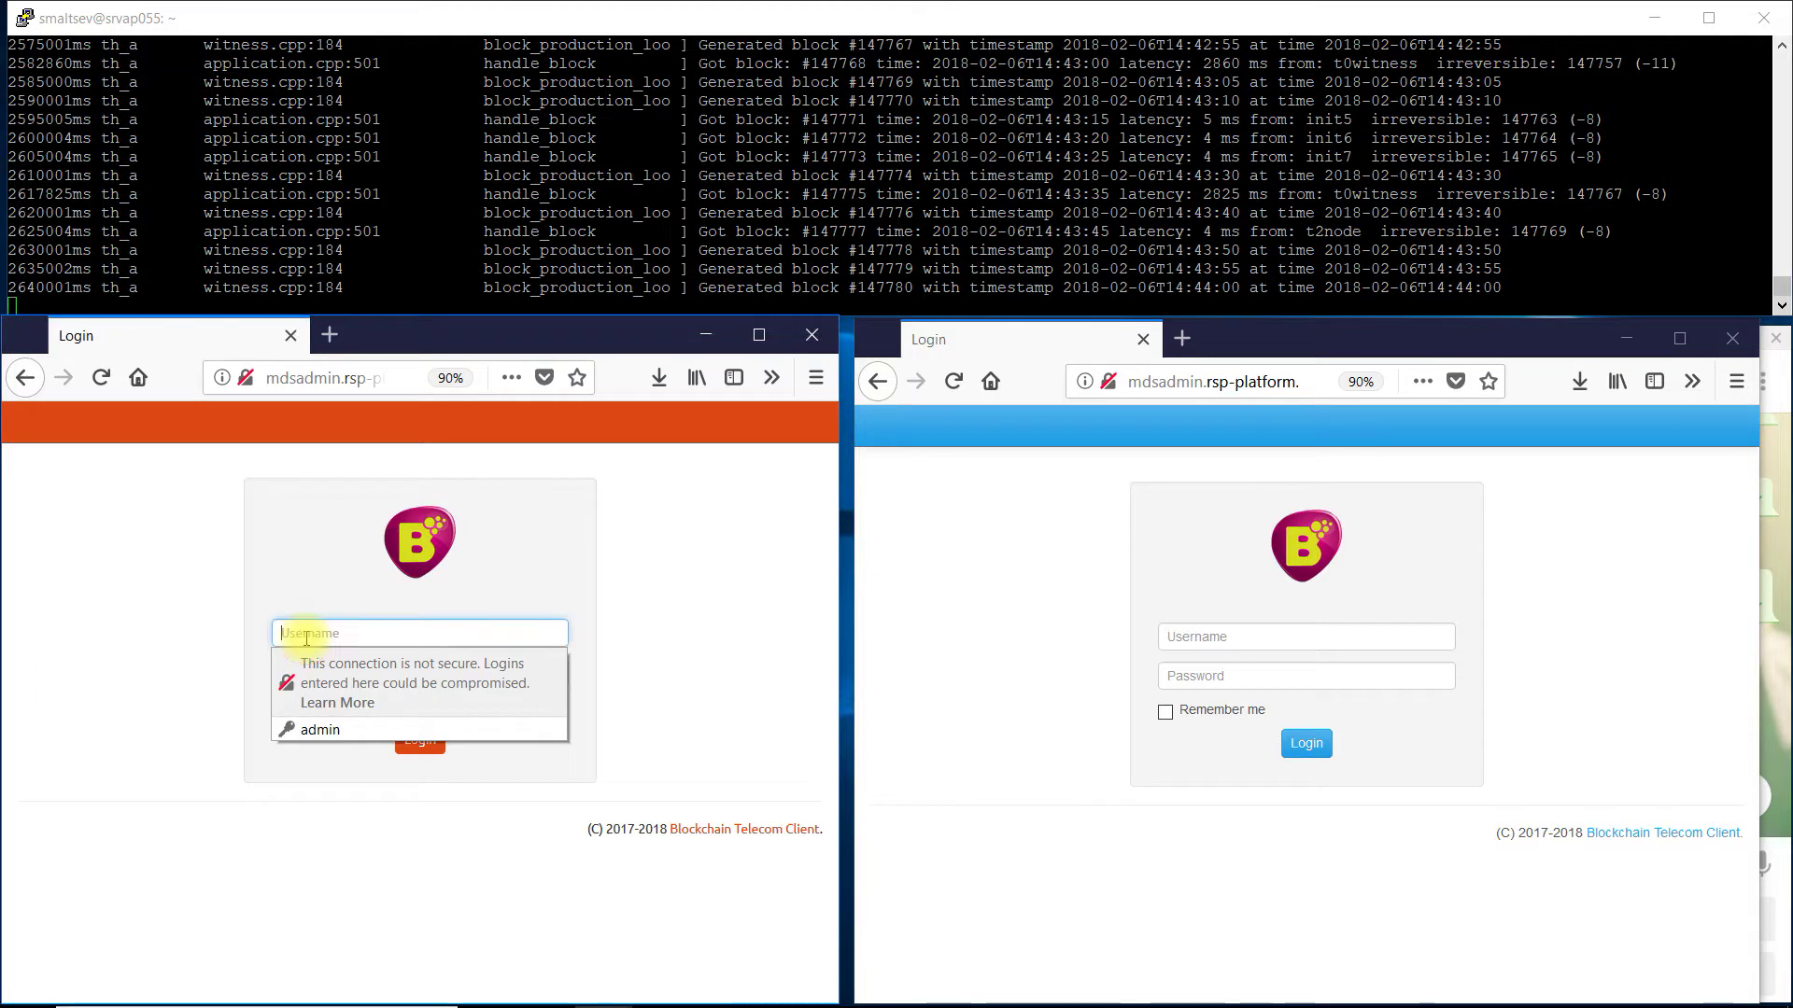
click(322, 729)
click(415, 741)
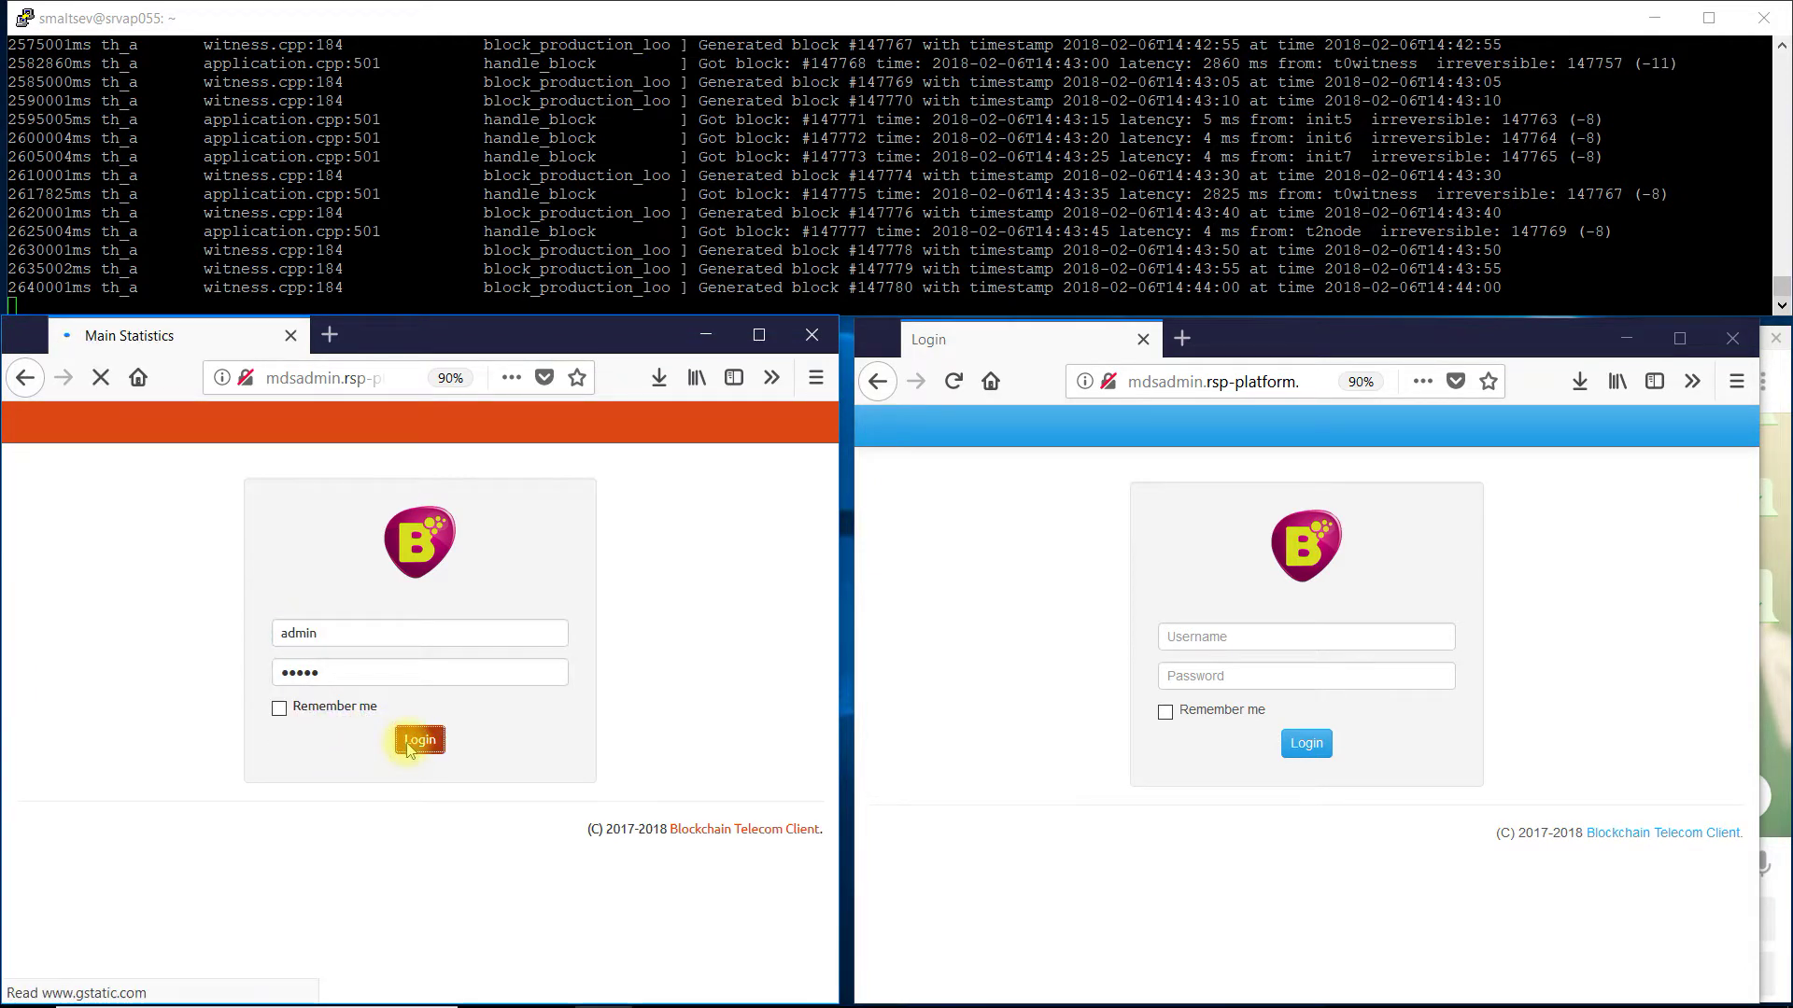
click(1204, 636)
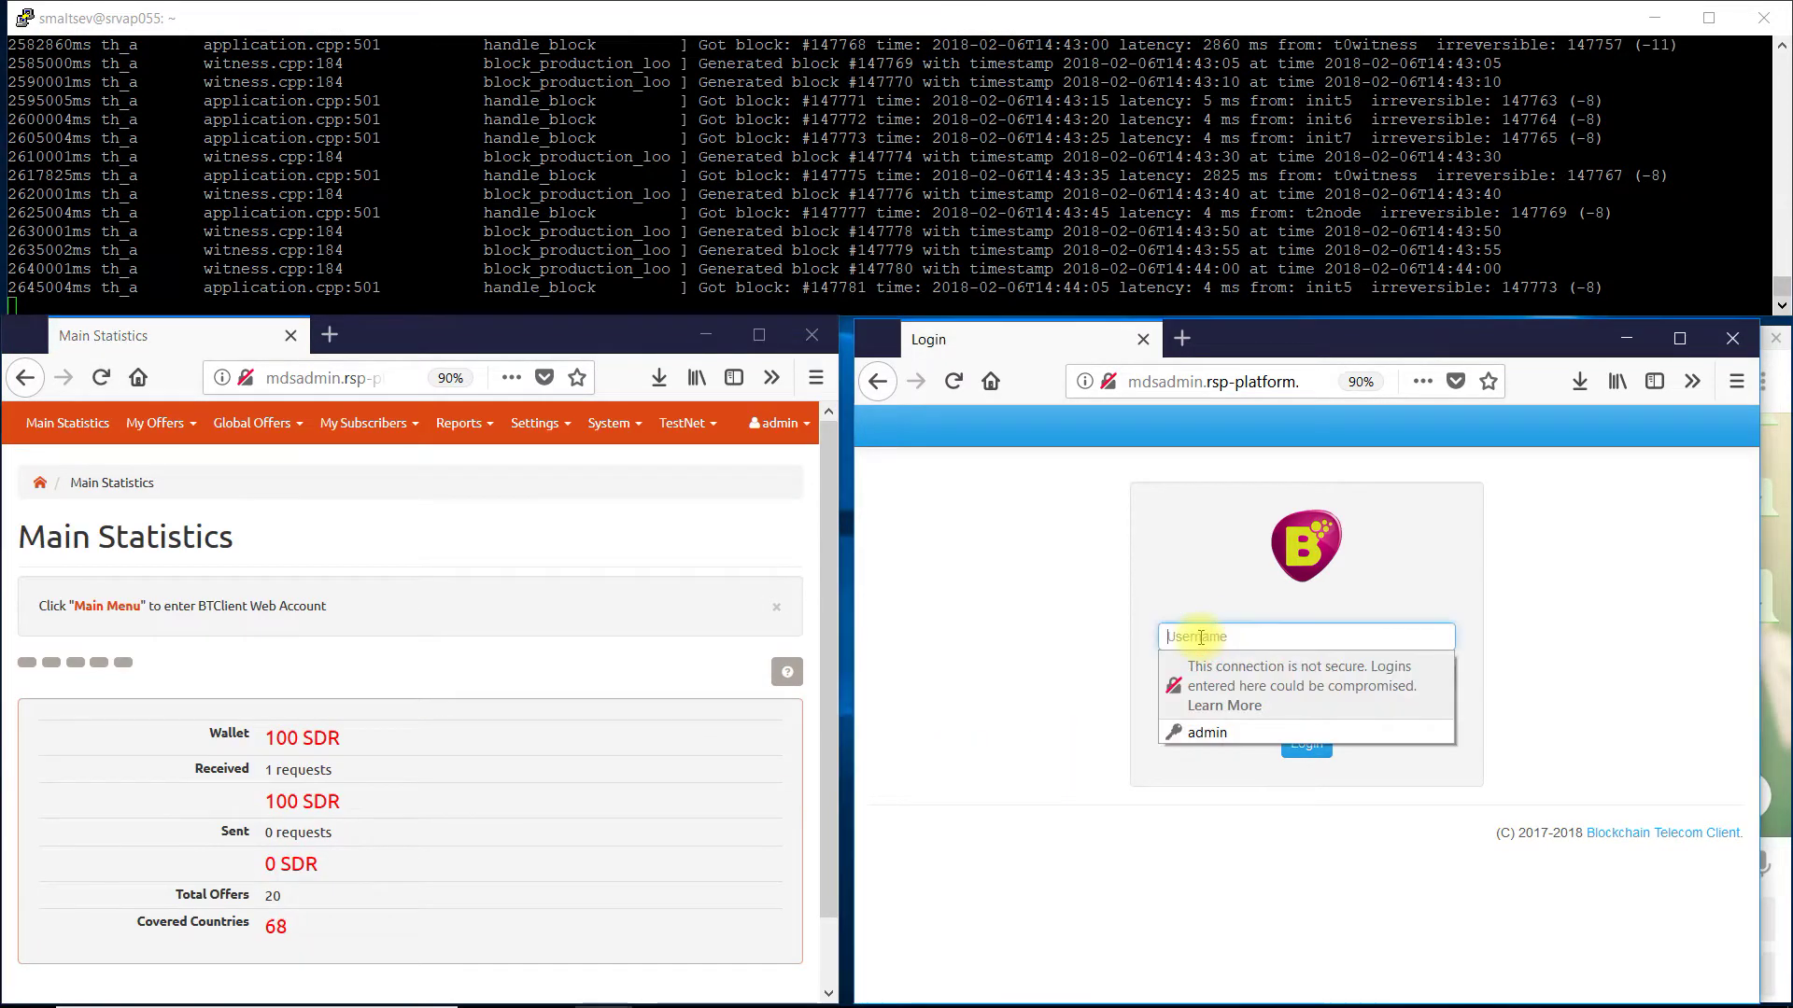
click(1204, 732)
click(1307, 751)
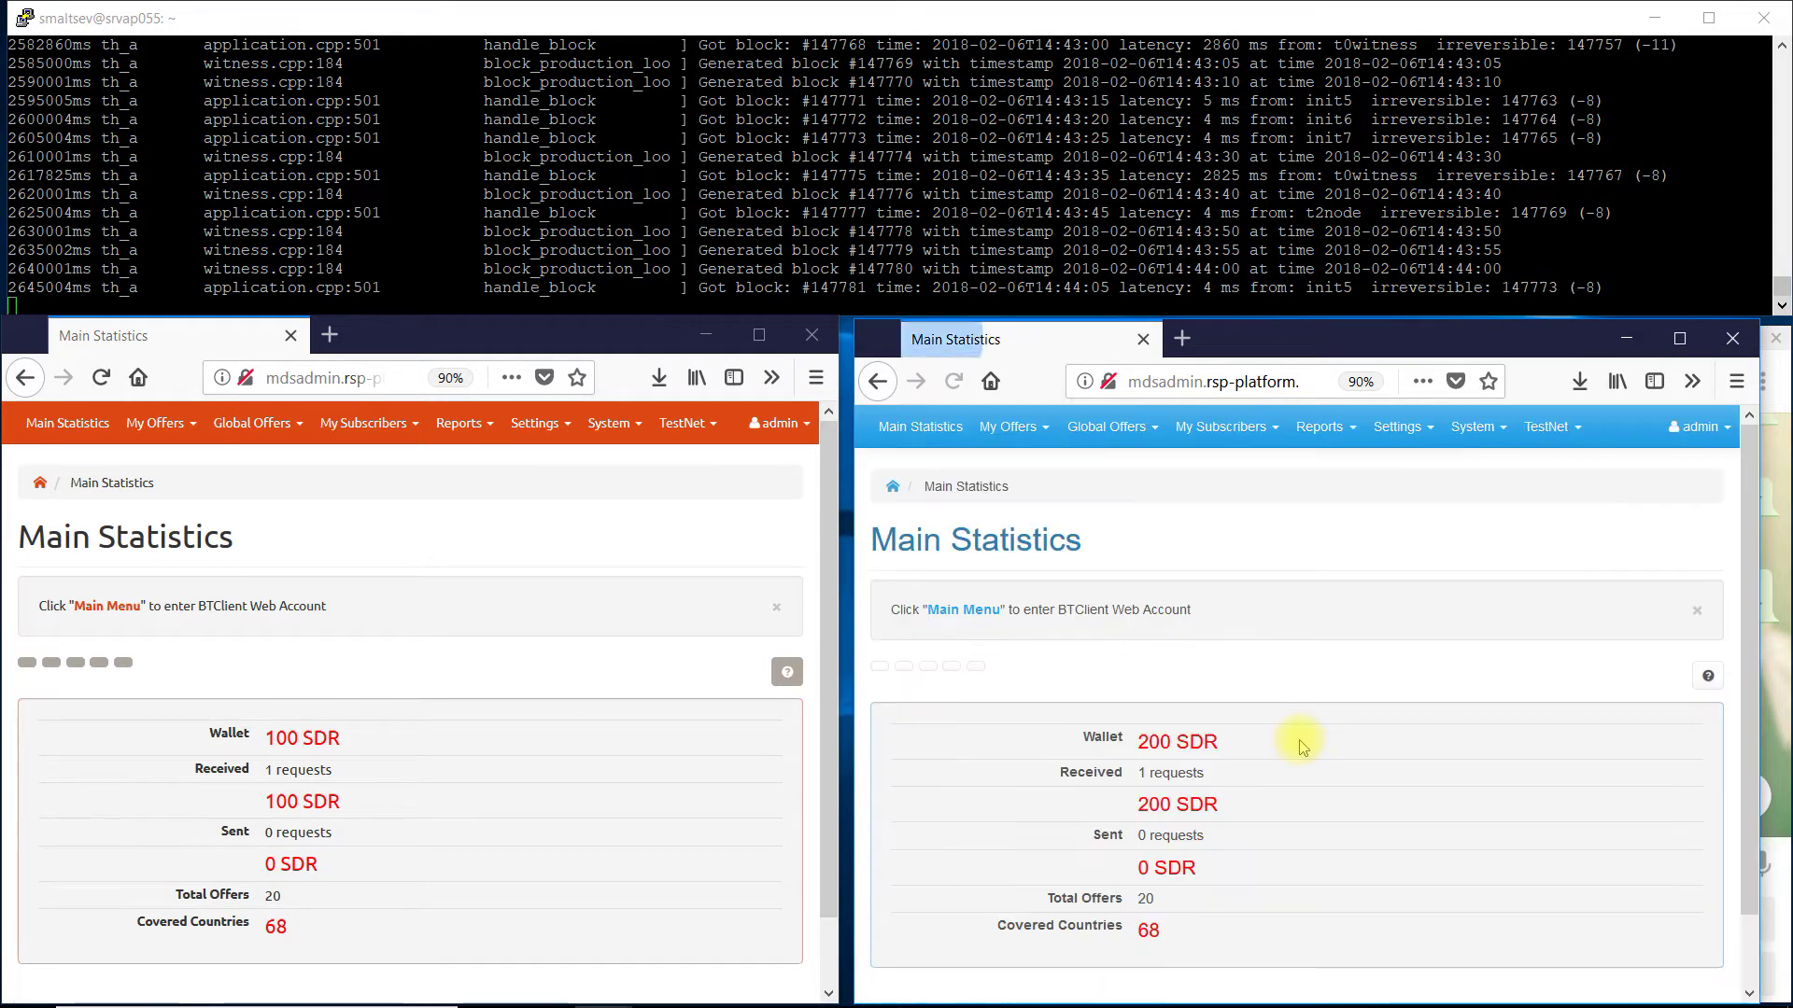
- Open Offers from Providers in the blue client and view the full country list of the Asia 1 GB 30 days offer
click(1157, 432)
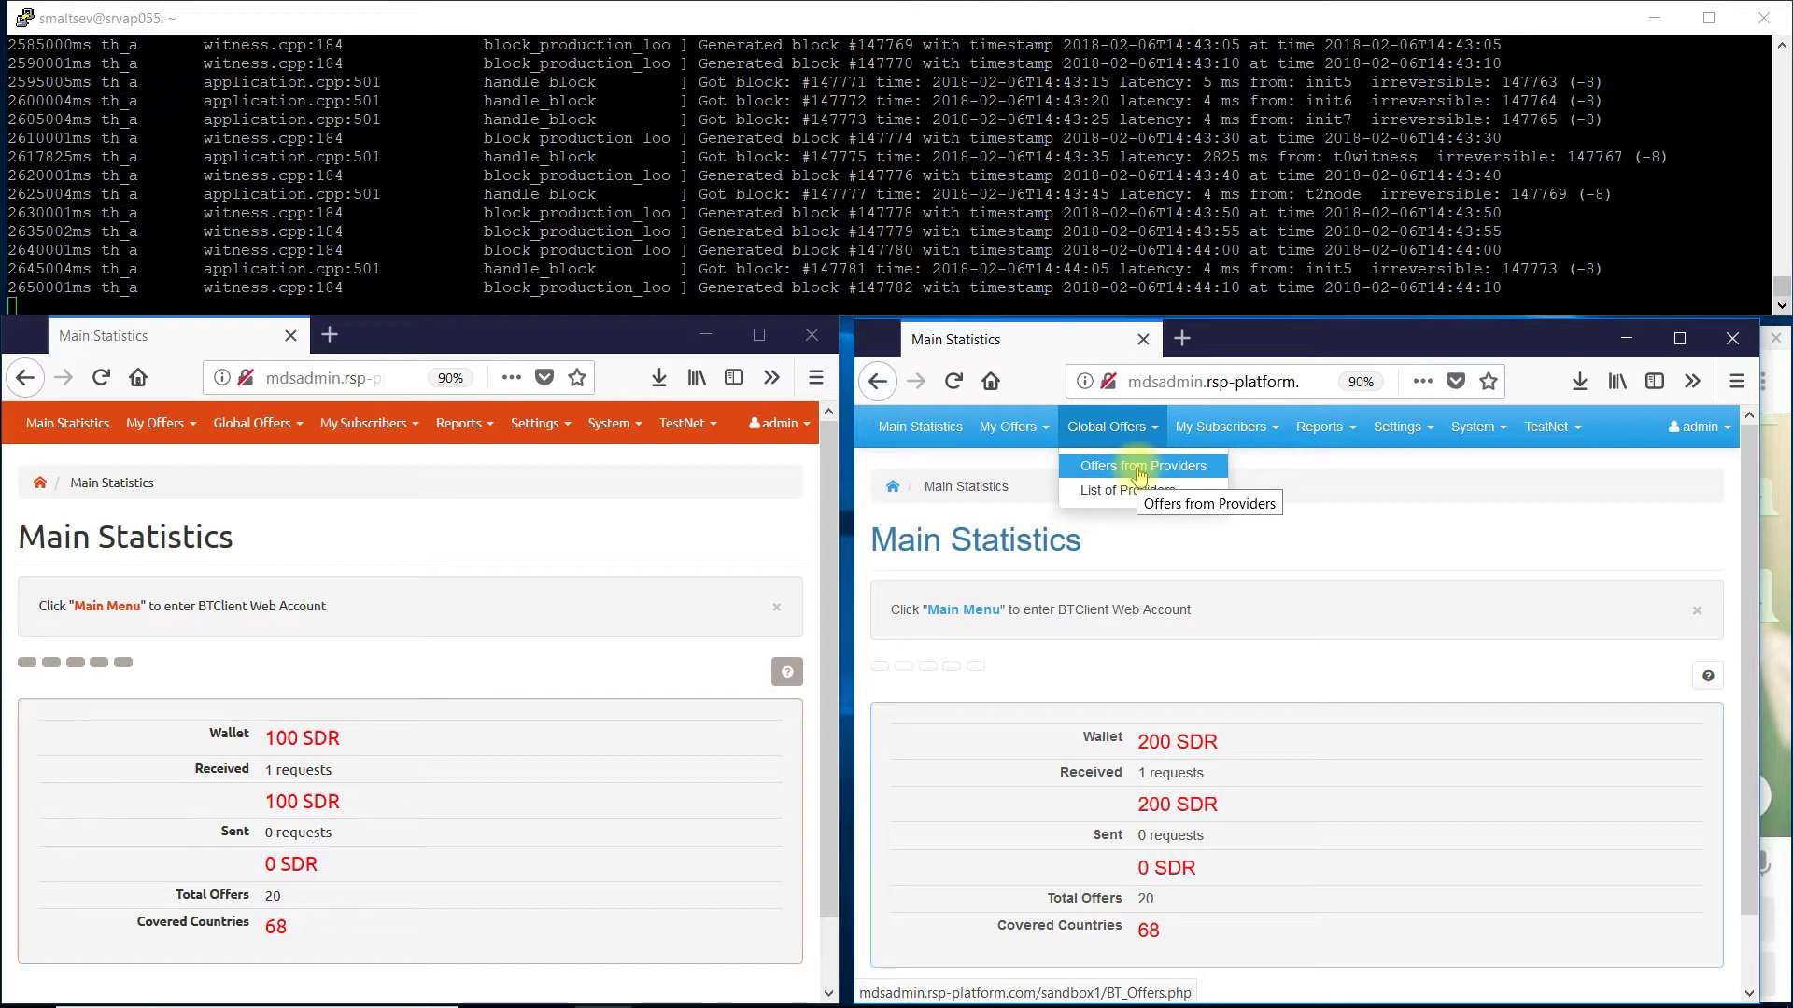
click(1139, 474)
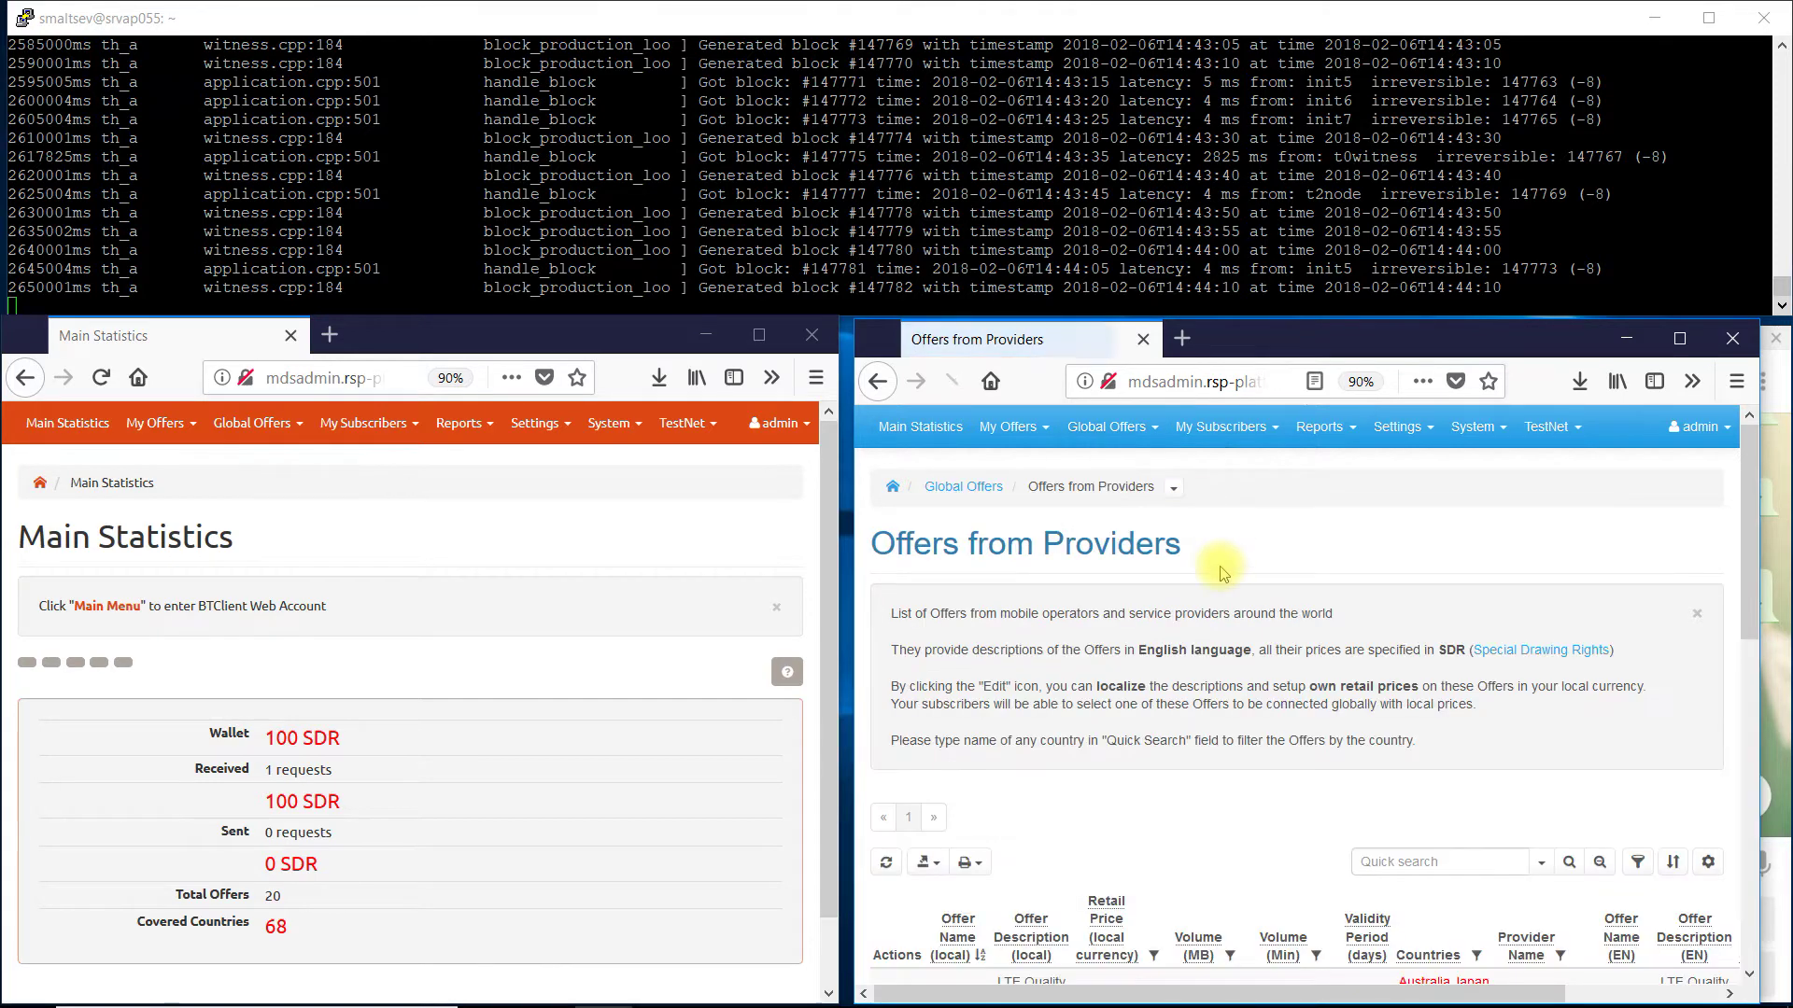
scroll(1251, 553, down, 3)
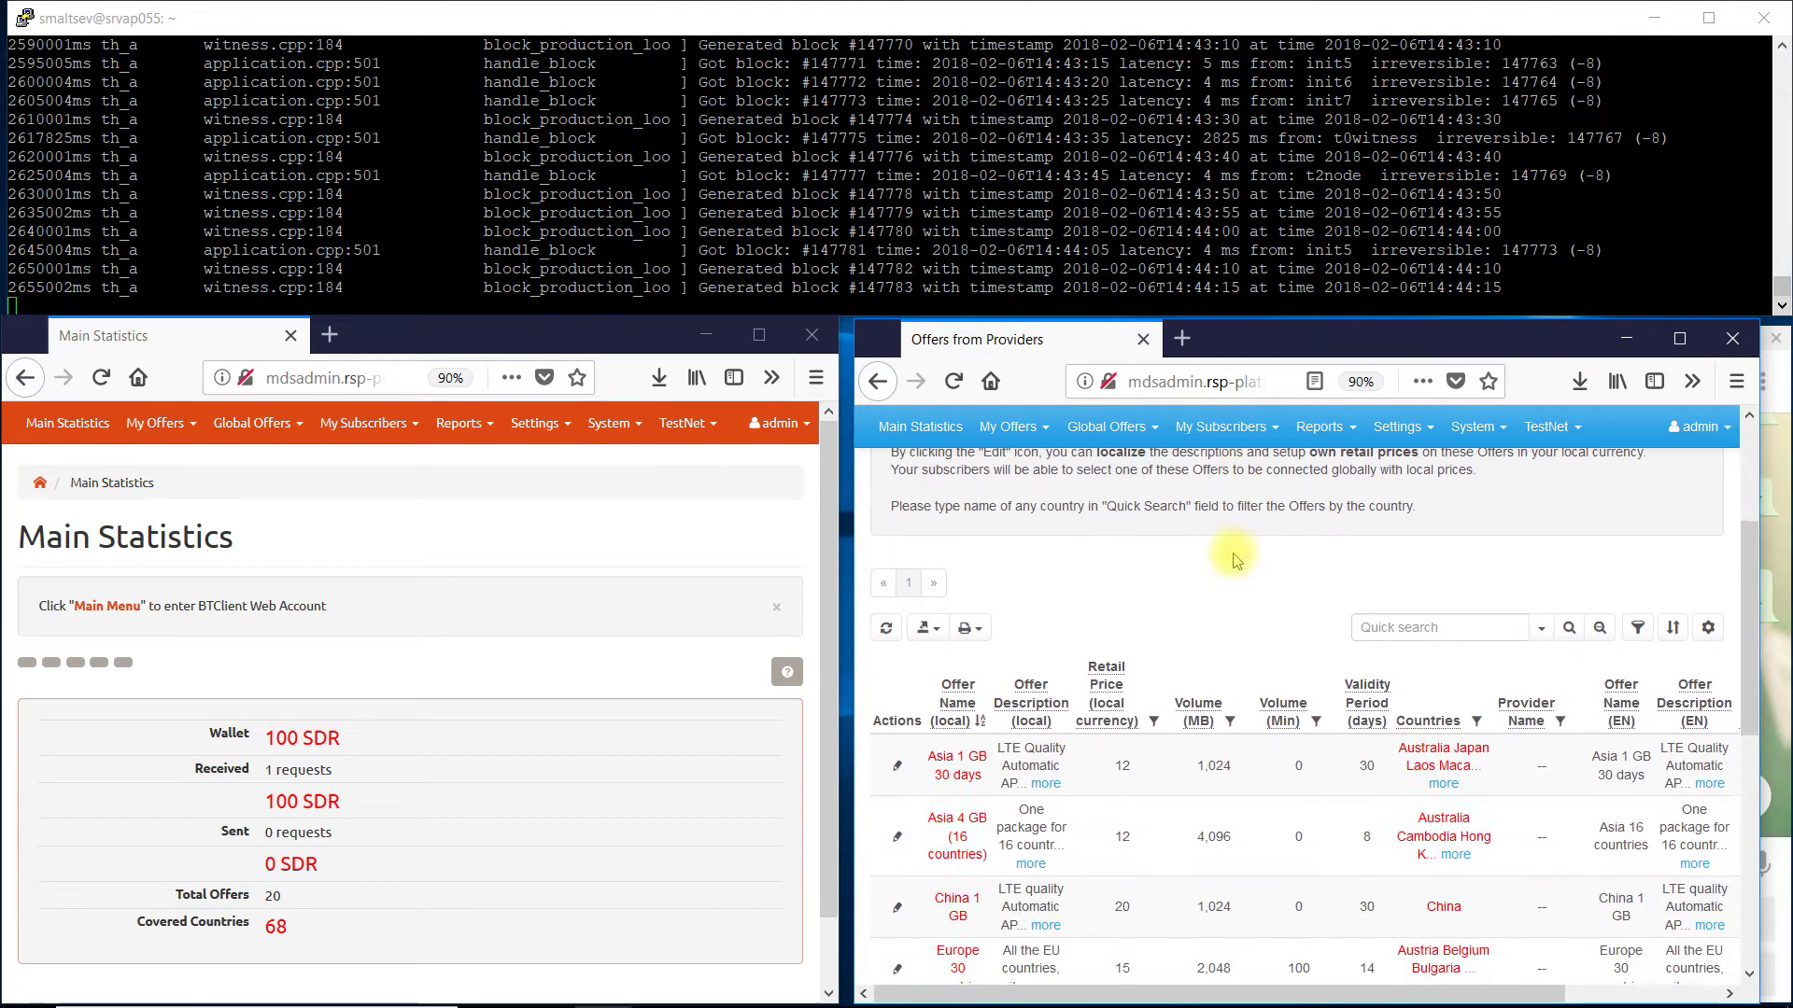
scroll(1230, 573, down, 2)
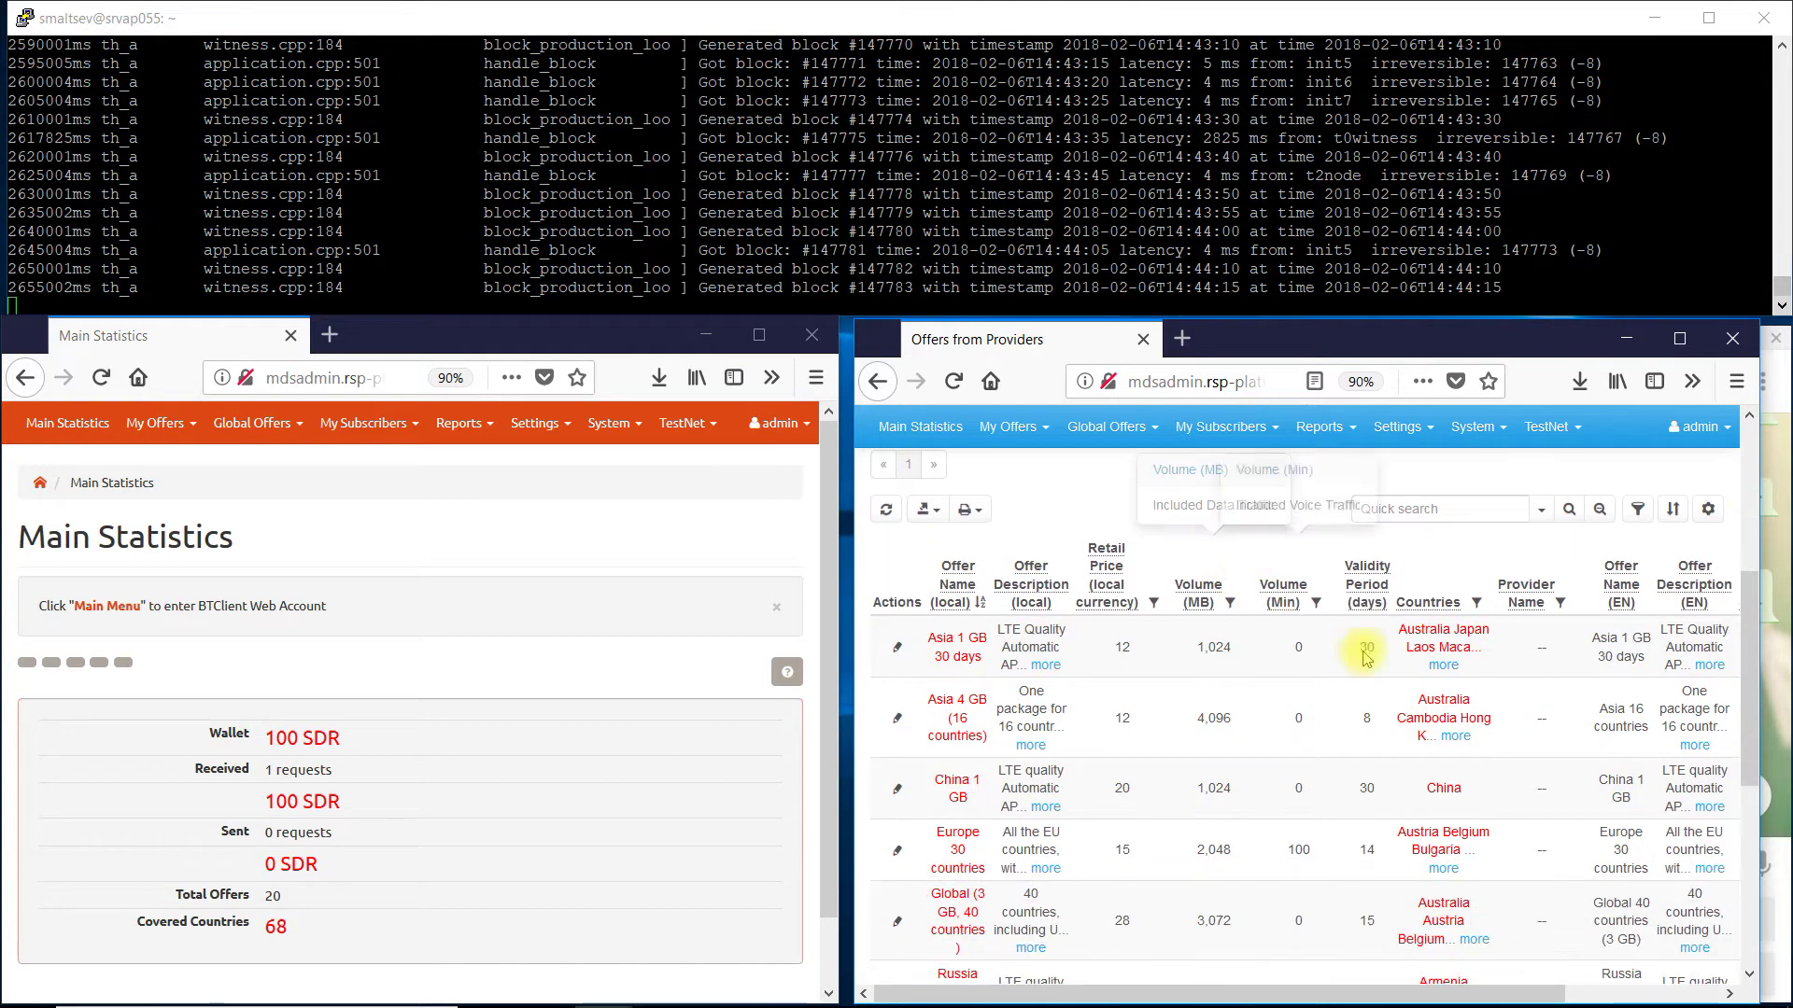
click(1442, 666)
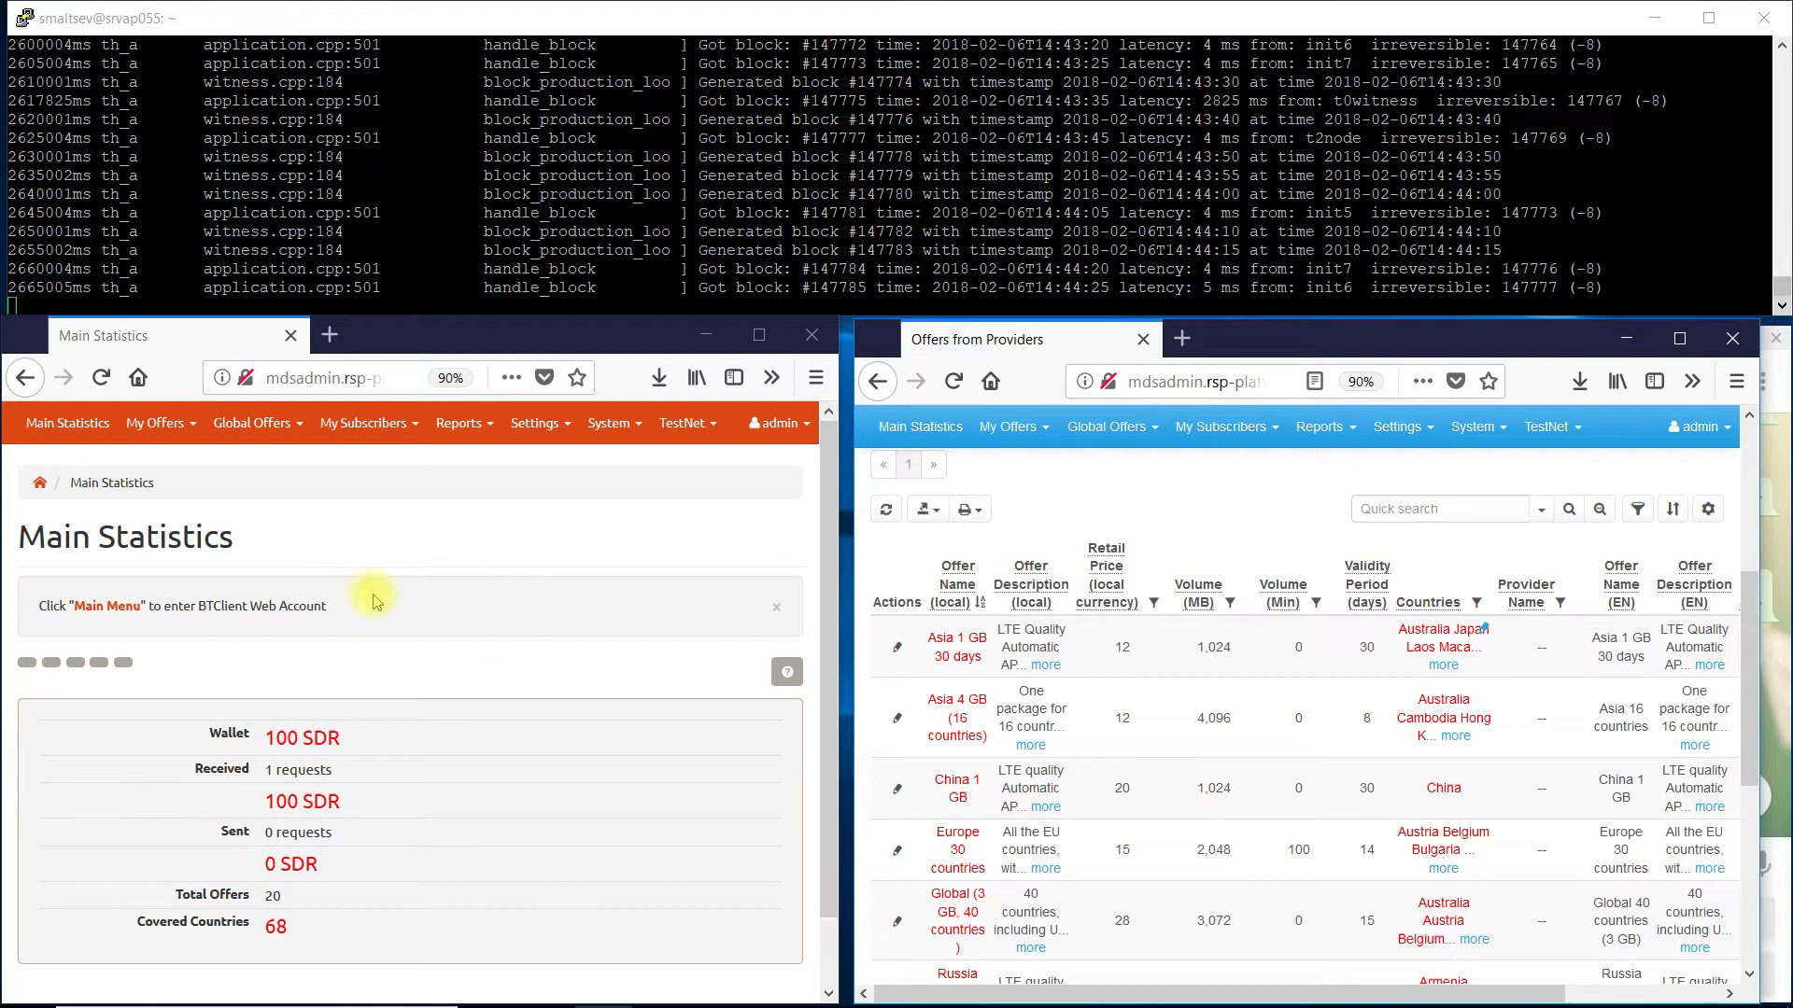
- Start a new offer under My Offers in the orange client, named "Blockchain Offer" with the description "Offer Description"
click(196, 431)
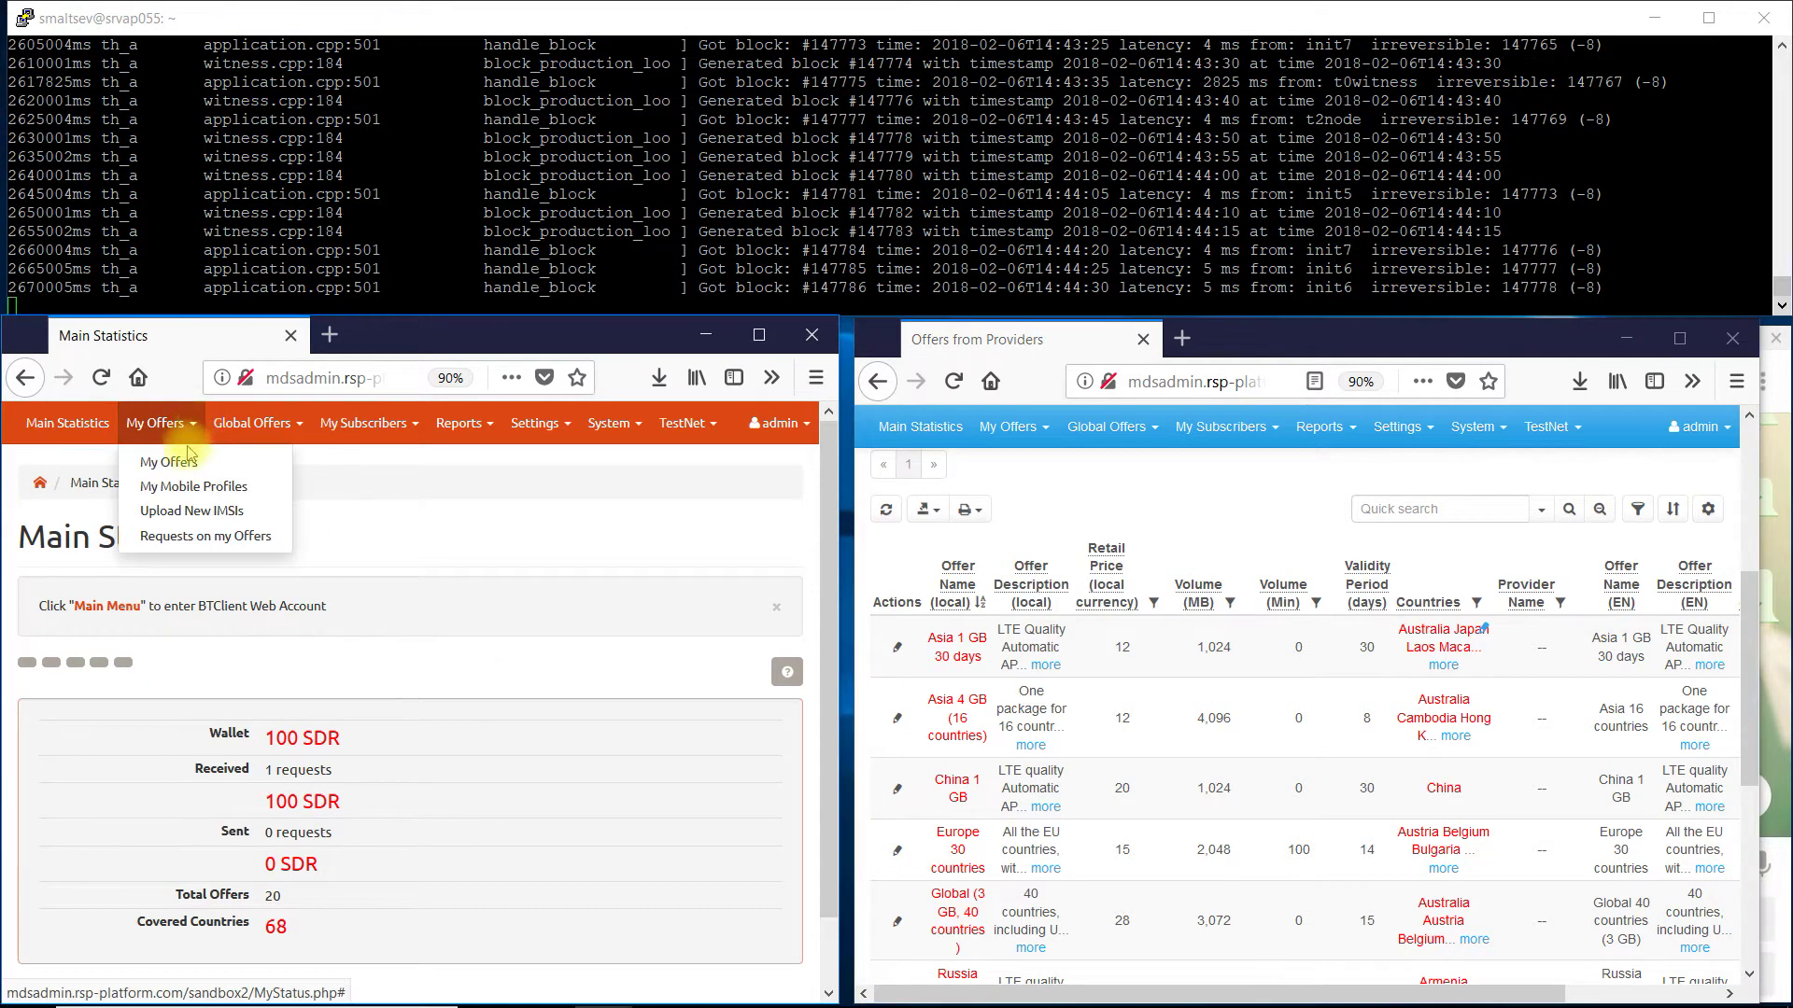
click(183, 472)
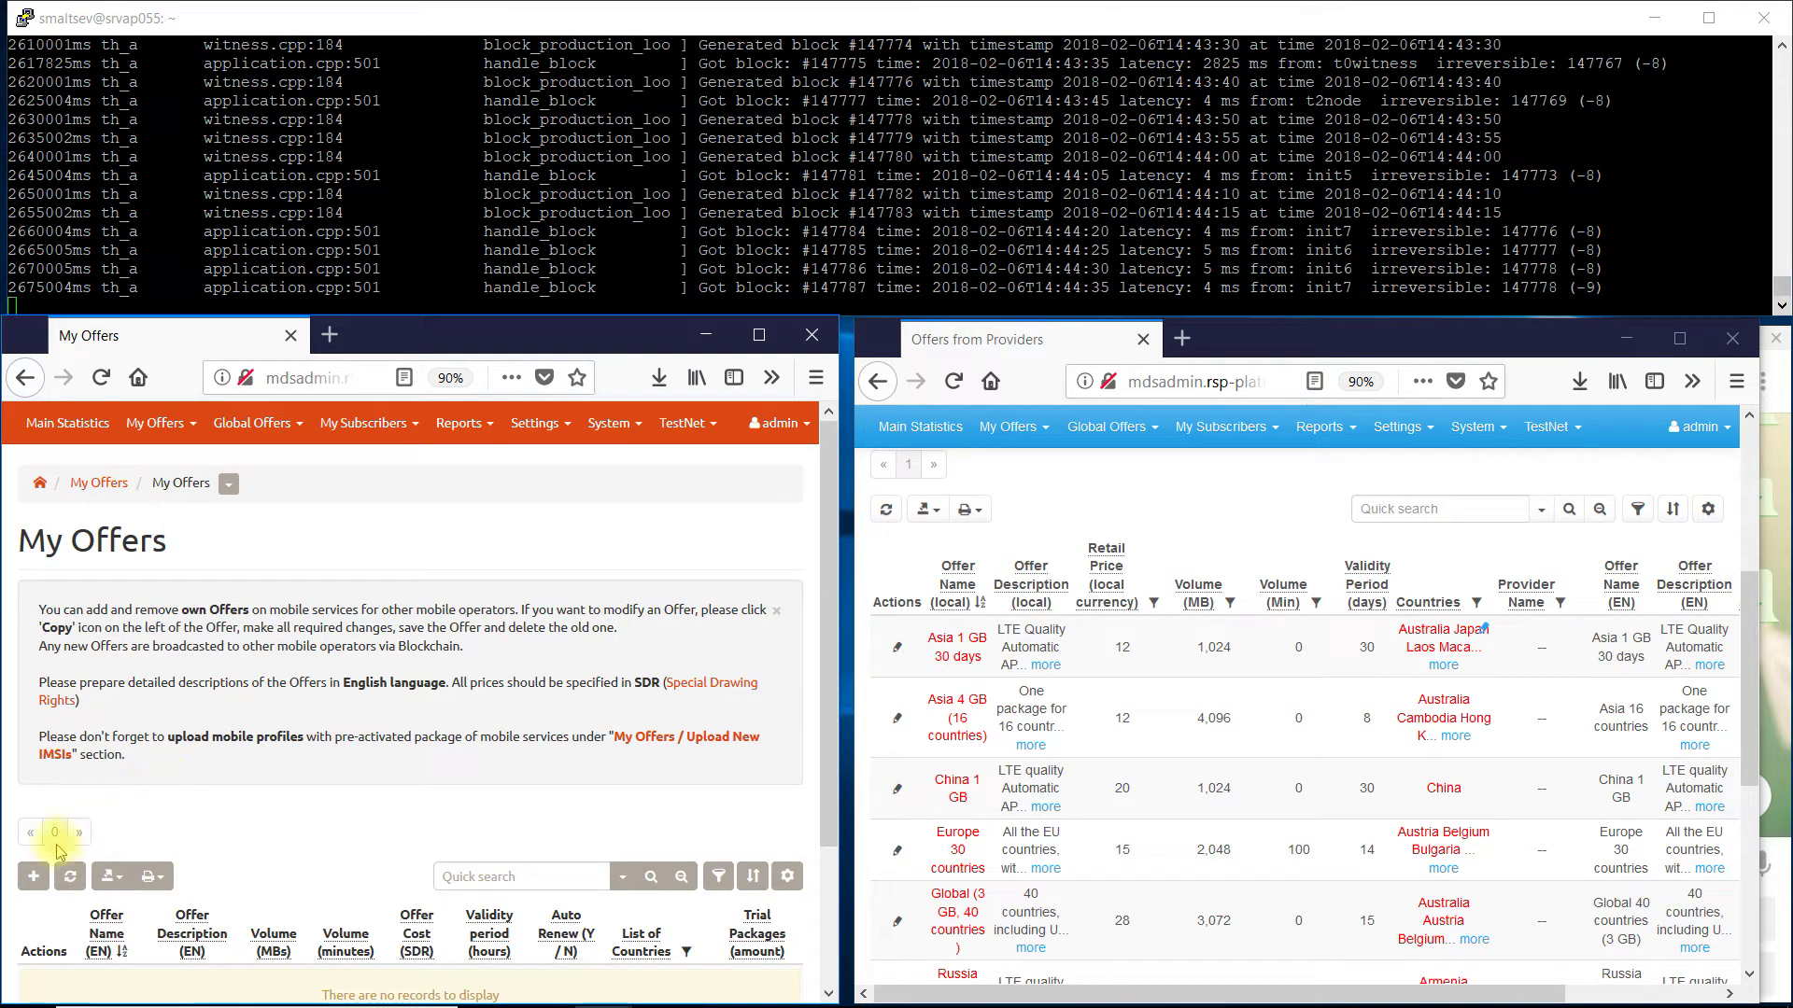
click(34, 876)
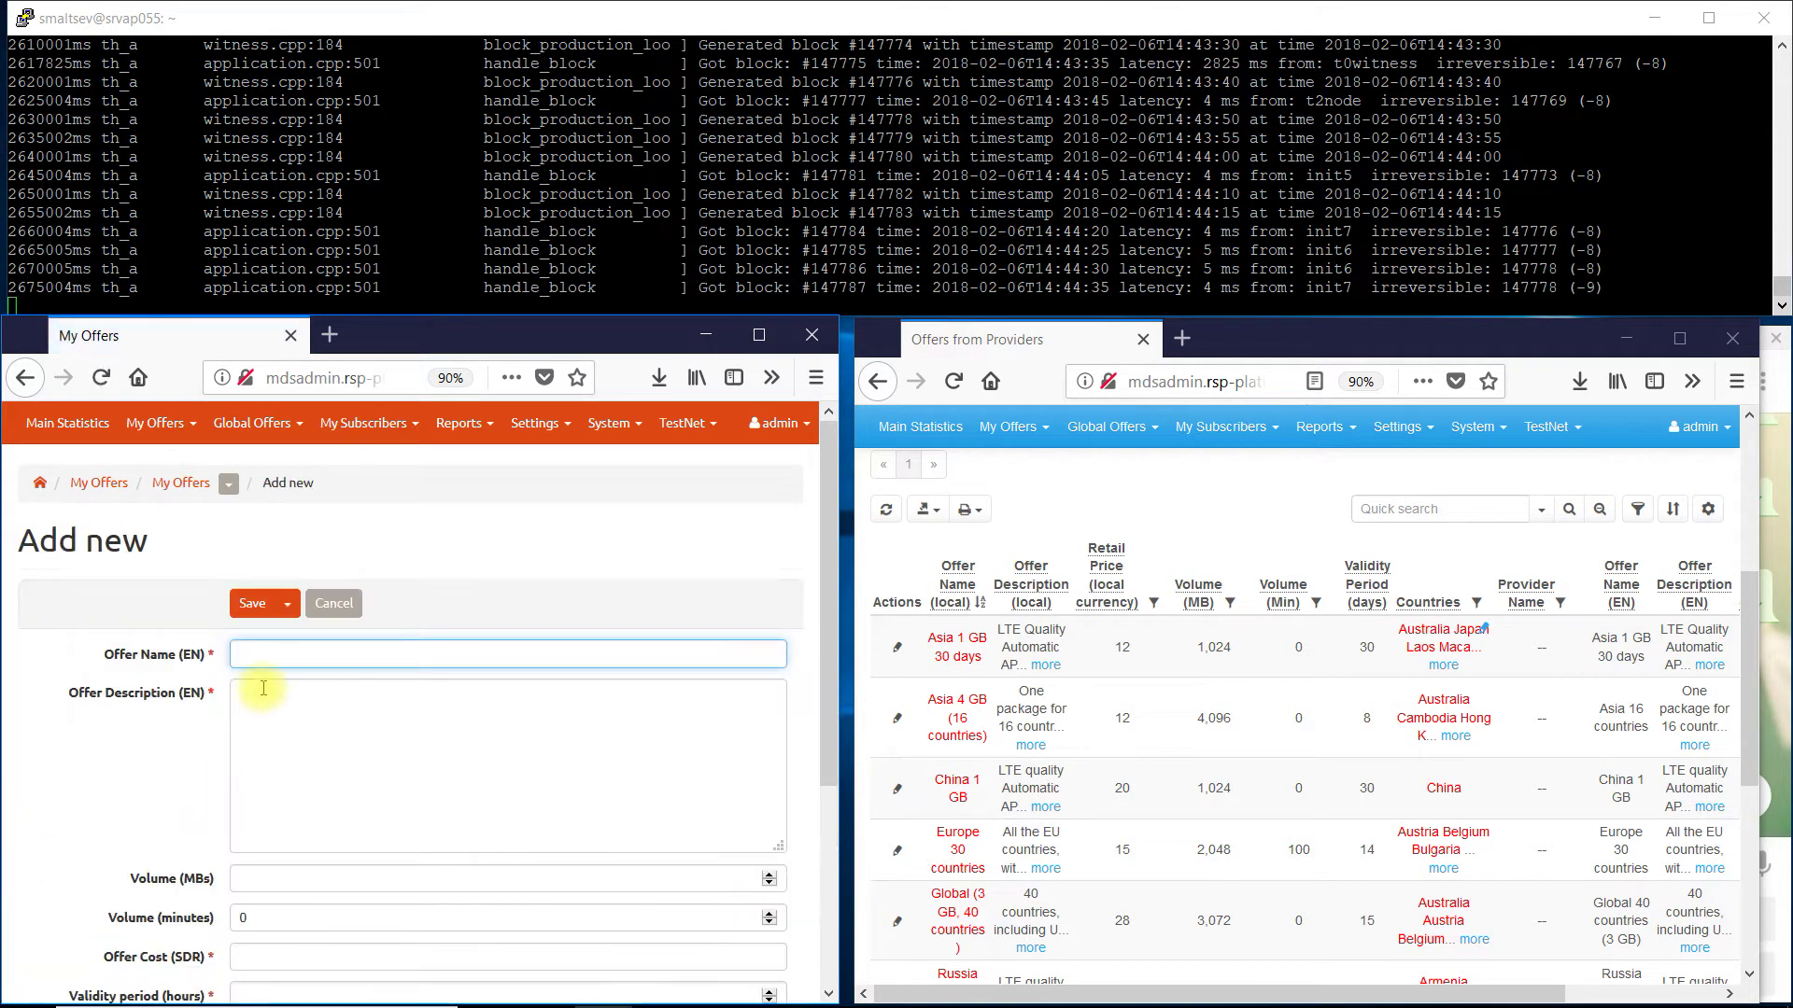
text(Blockc)
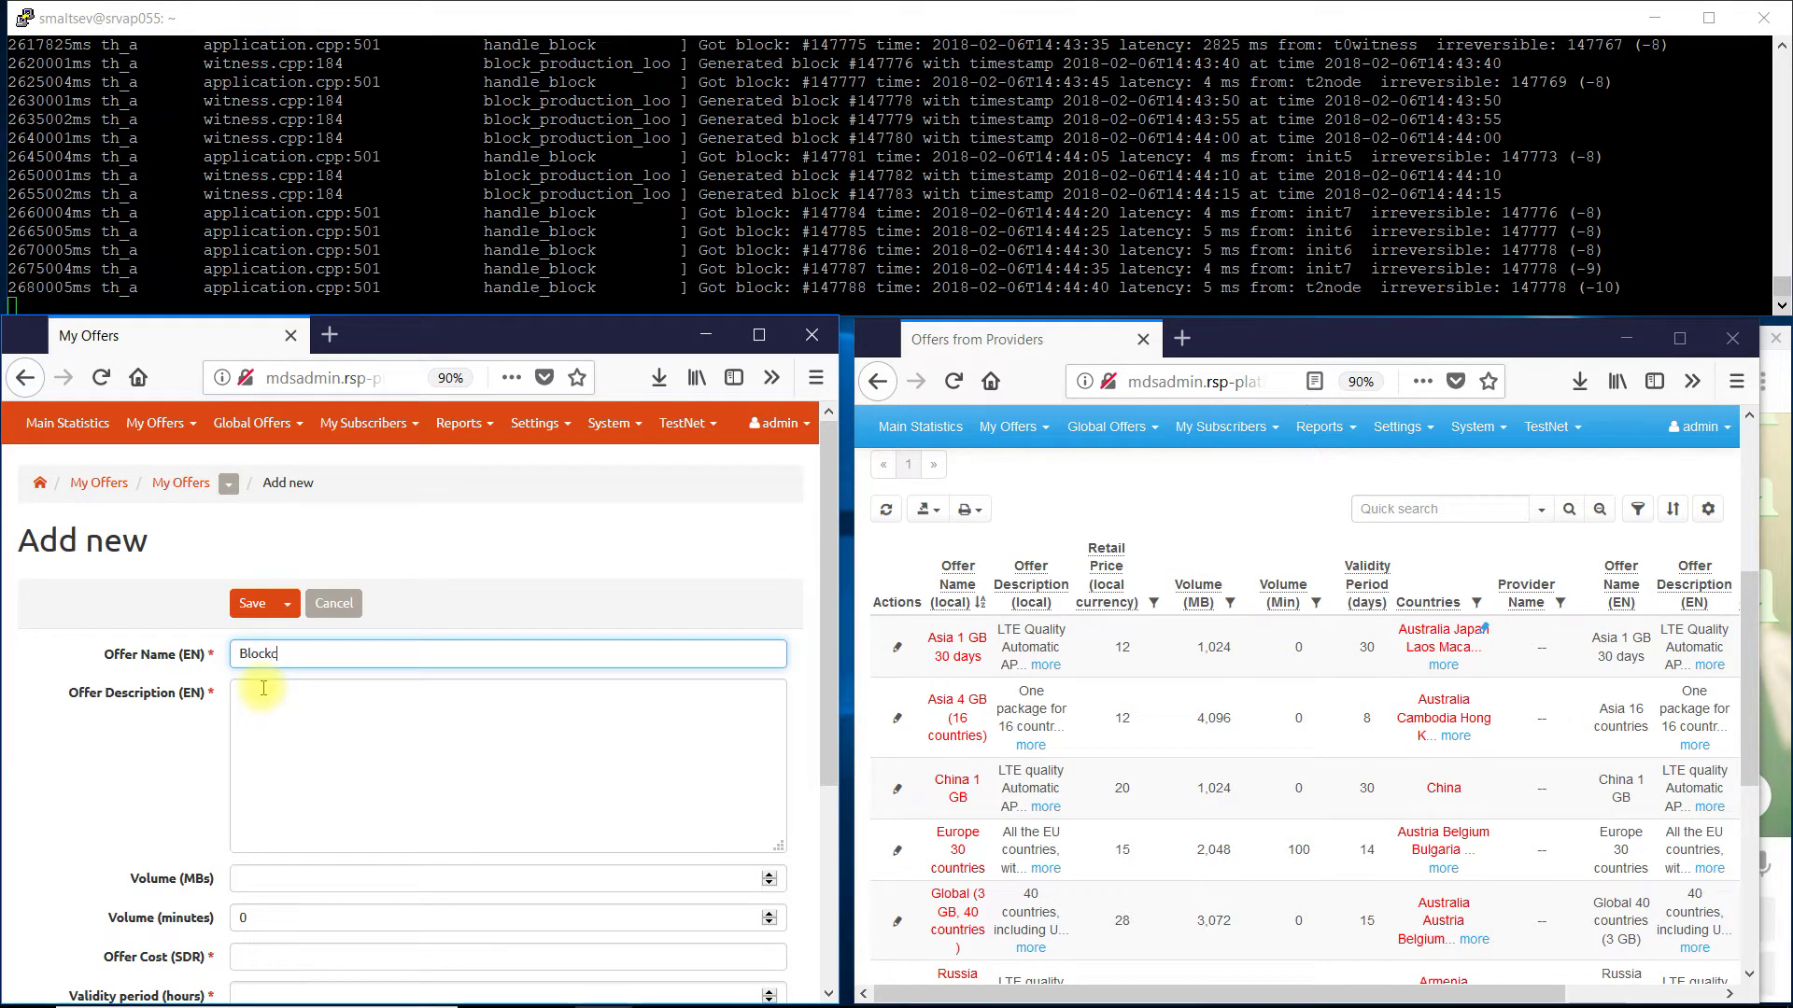
text(hain O)
click(286, 686)
text(Offer)
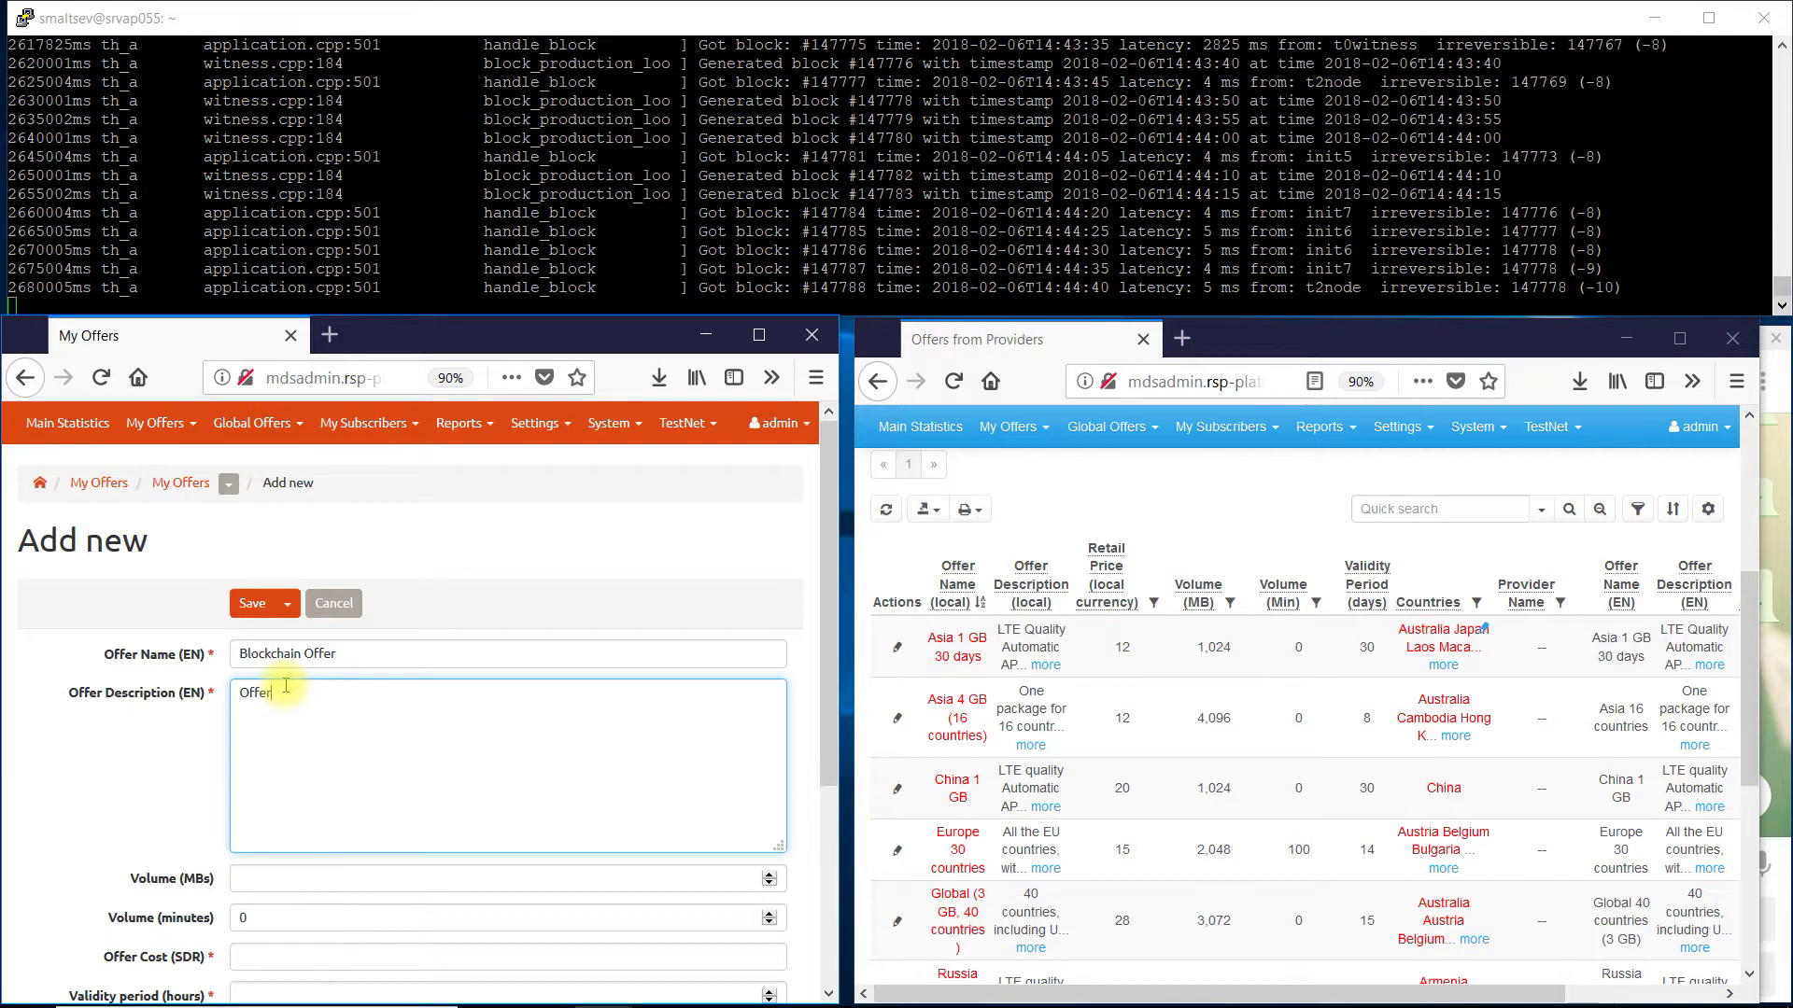
text( Description)
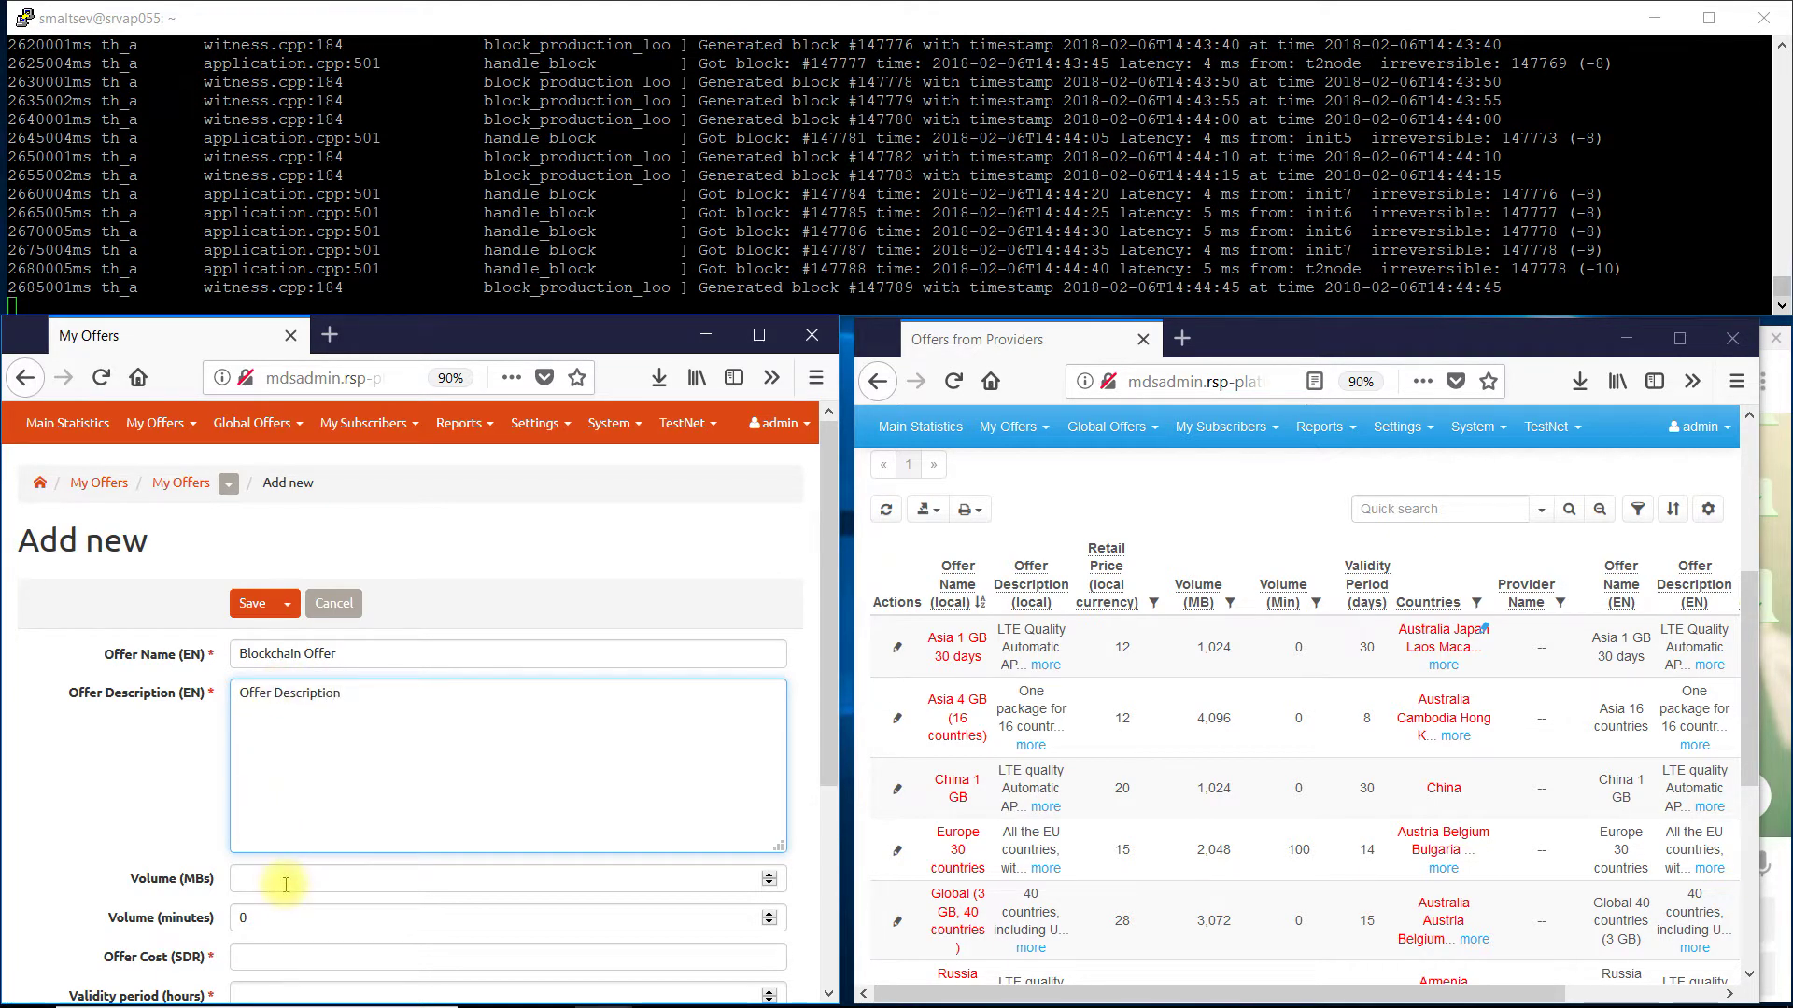
- Set the offer's volume to 2048 MB and 100 minutes, its cost to 6 SDR and its validity period to 168 hours
click(284, 879)
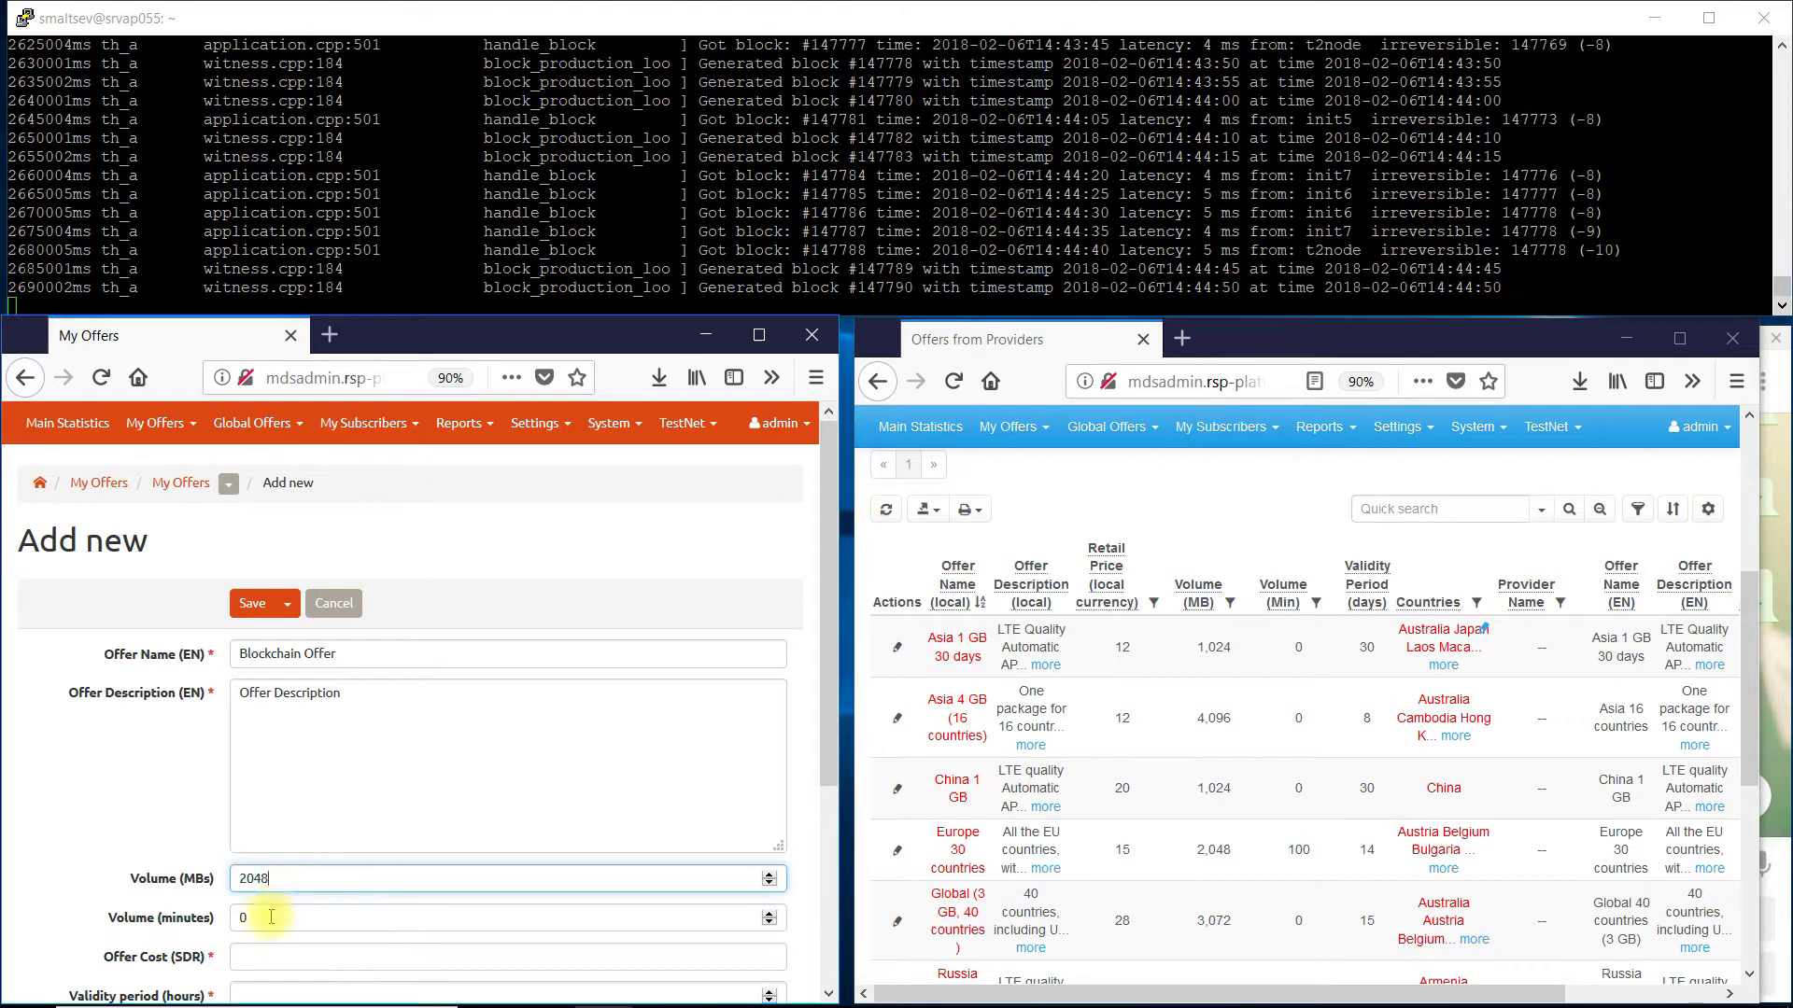
click(224, 917)
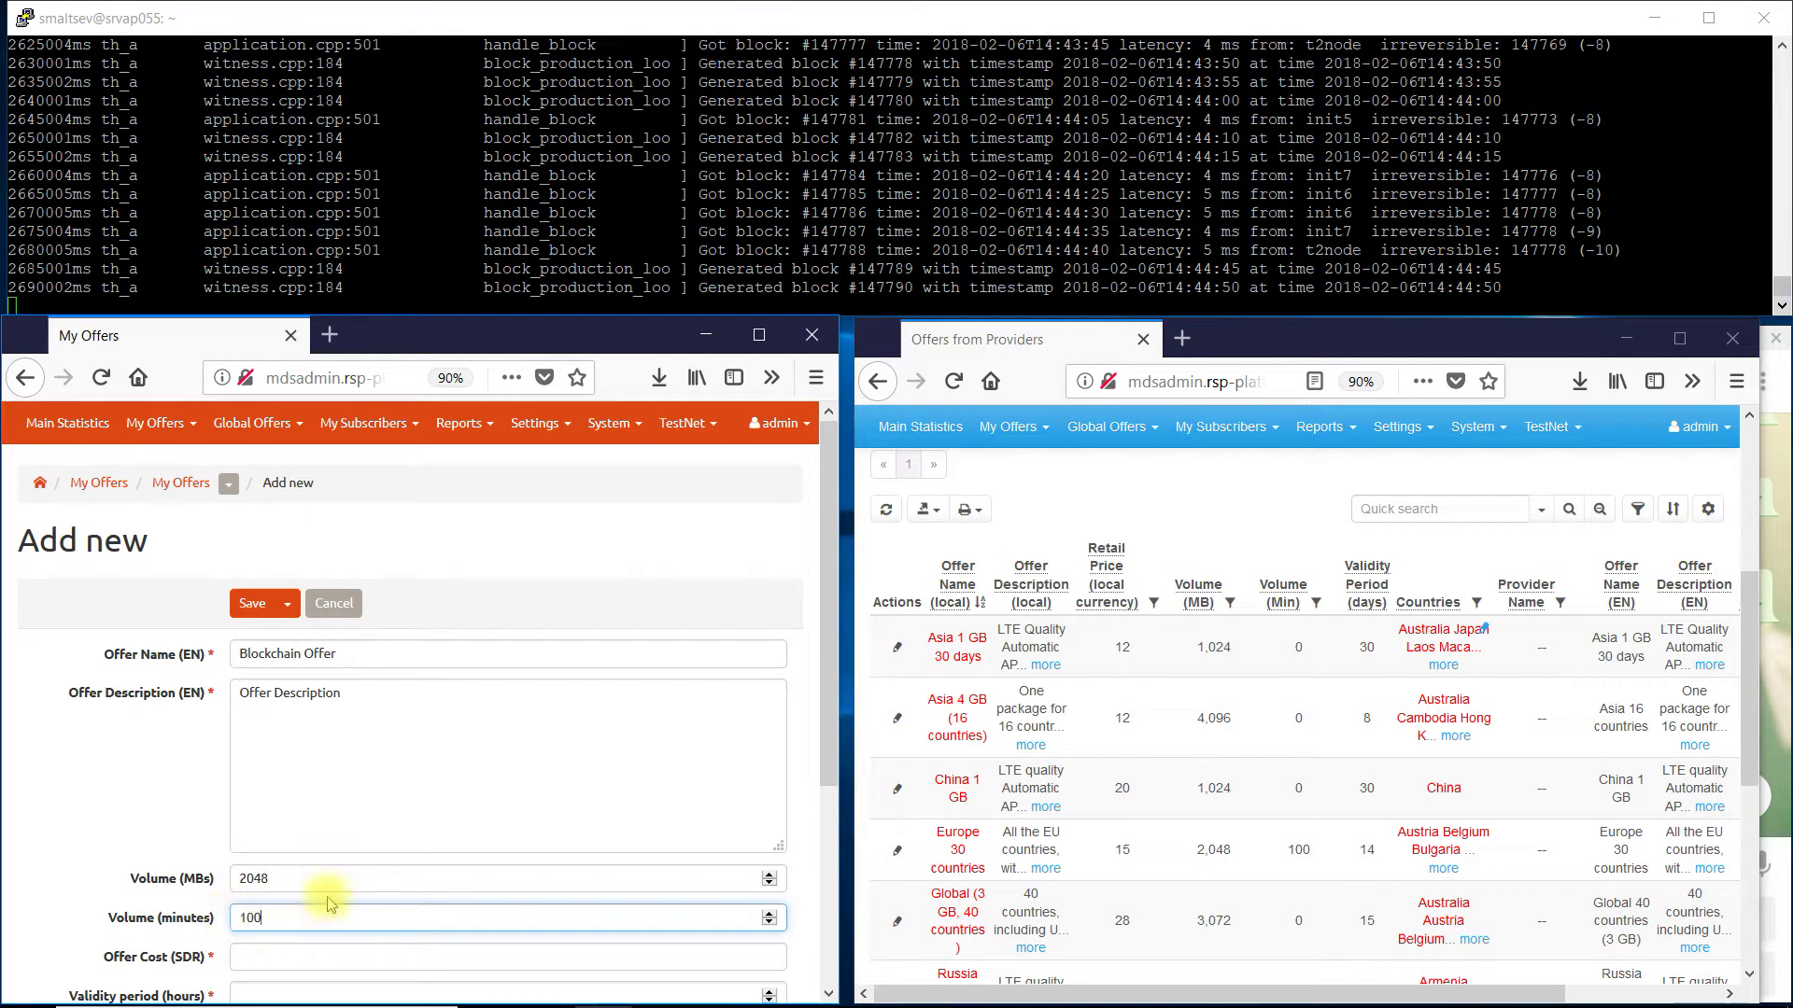
scroll(327, 899, down, 3)
click(274, 661)
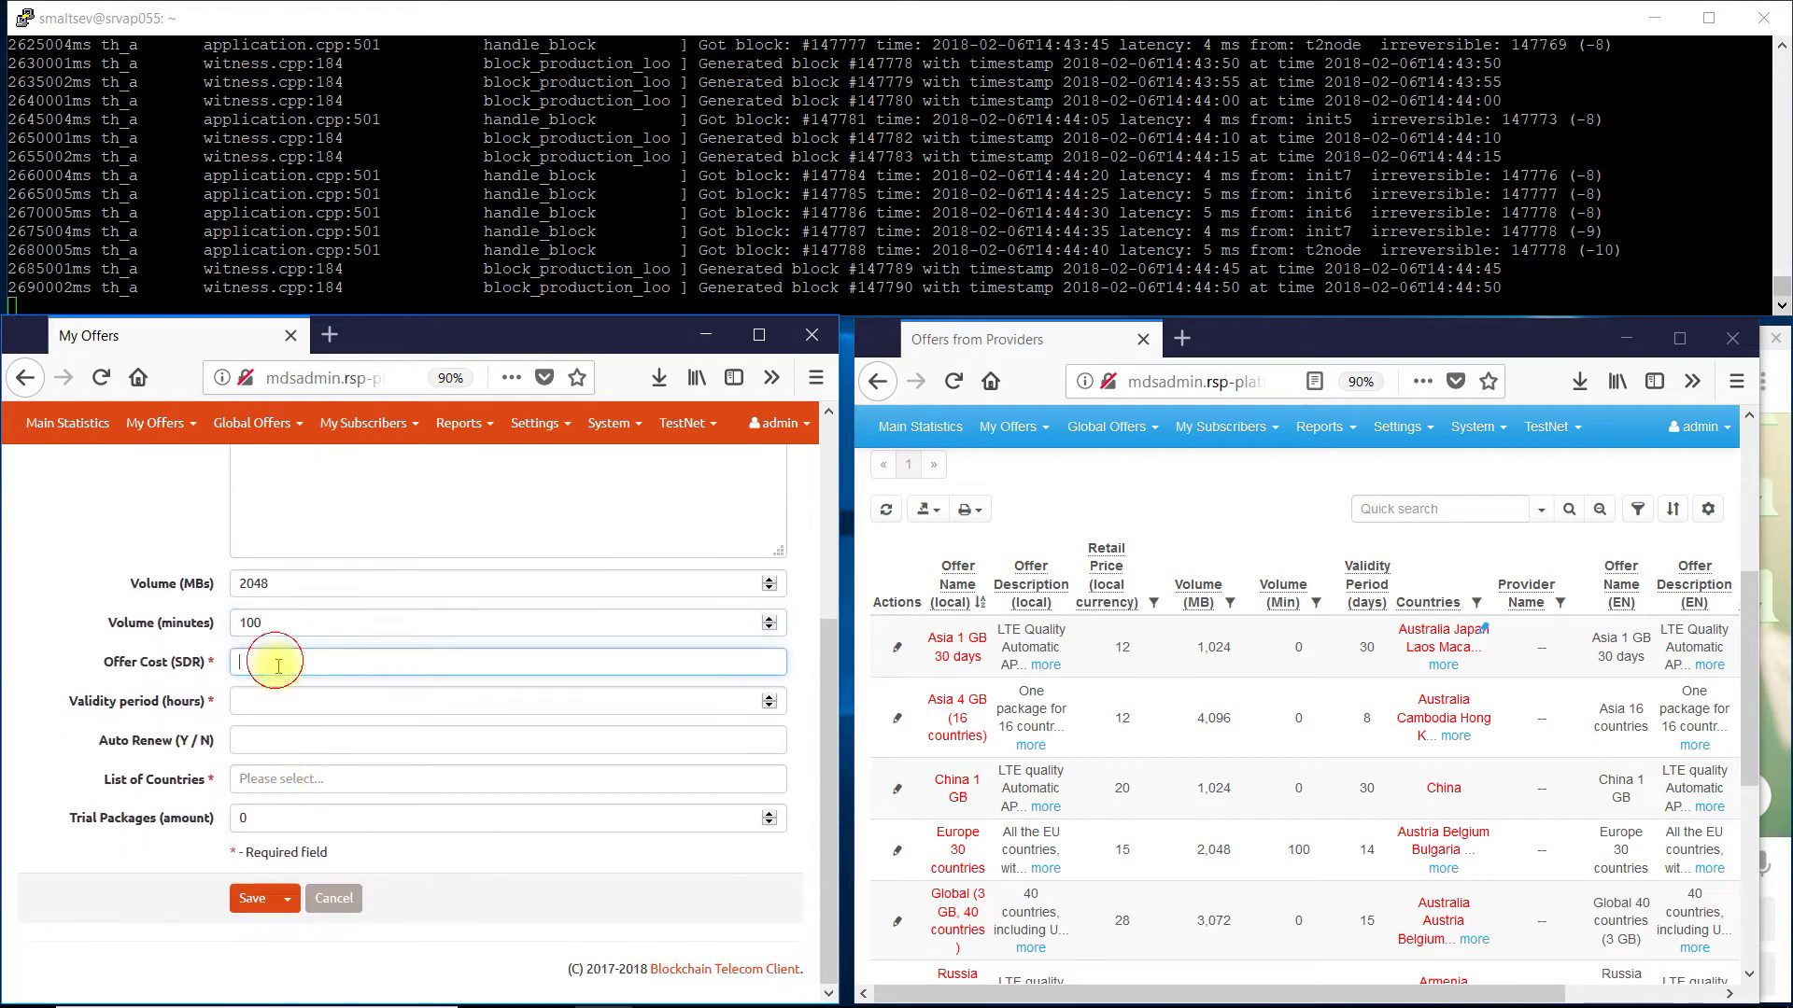
text(6)
click(263, 699)
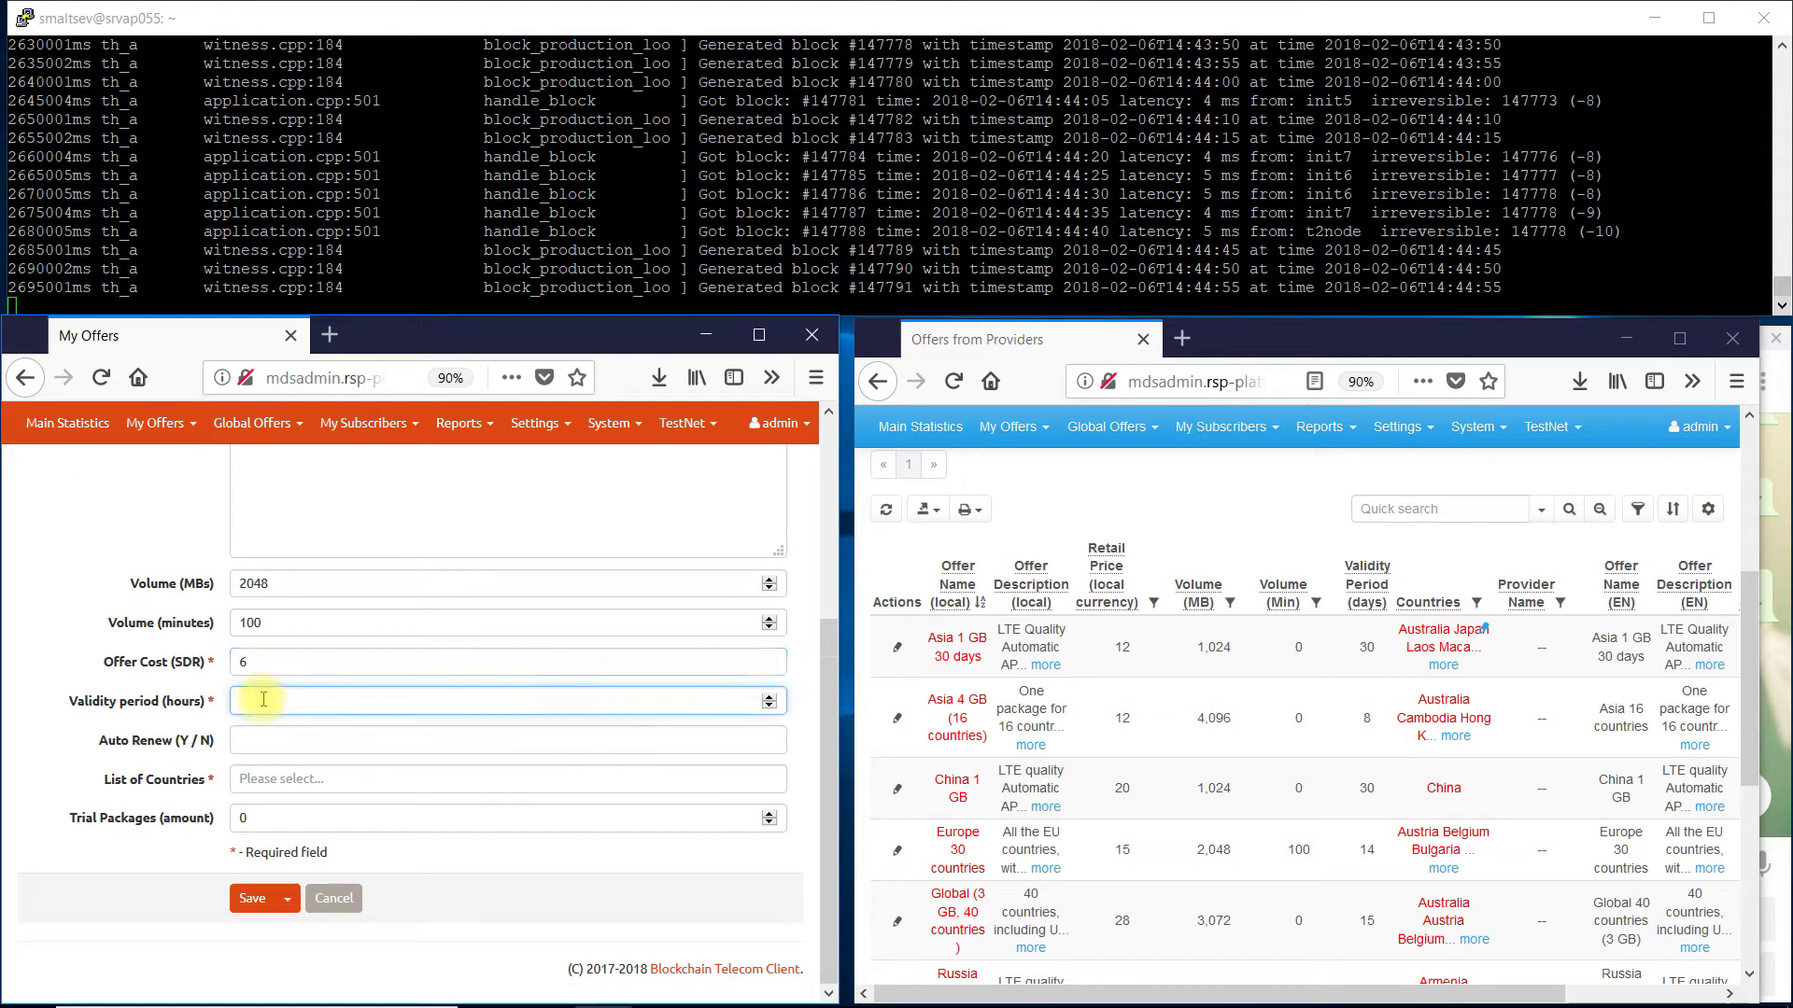
- Add Ireland and Switzerland to the offer's list of countries and save the offer
click(271, 778)
text(ire)
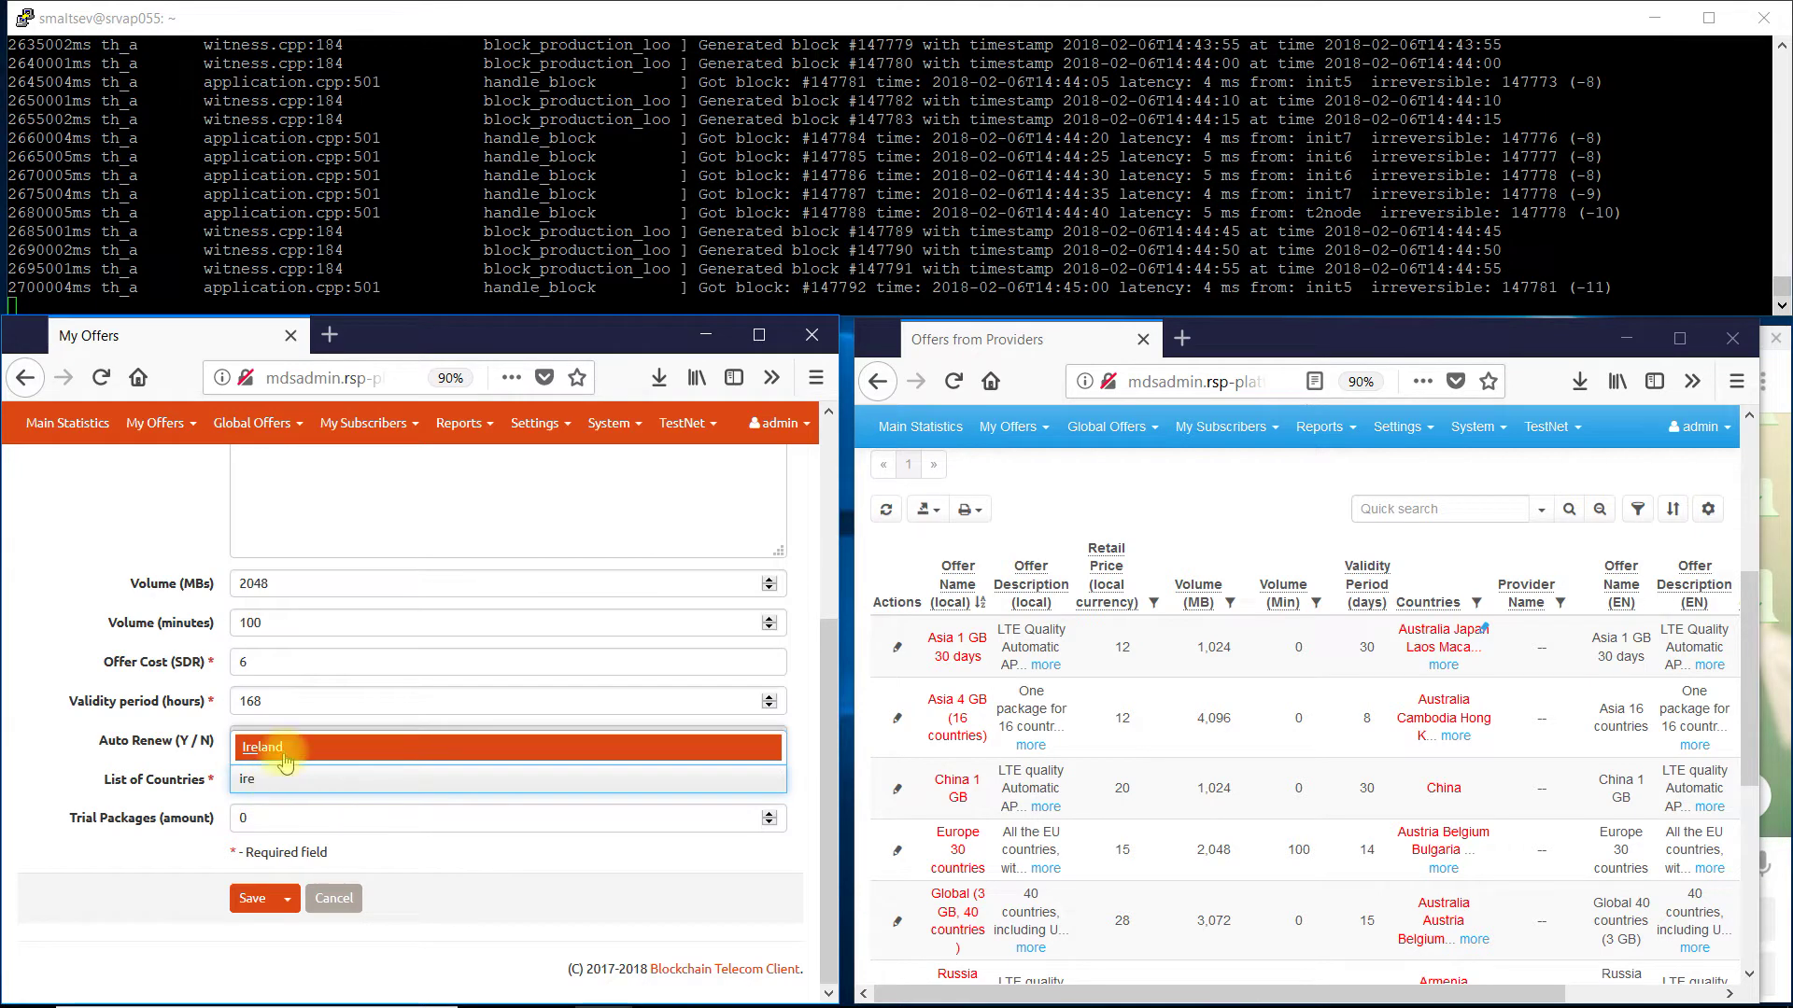
click(286, 755)
text(sw)
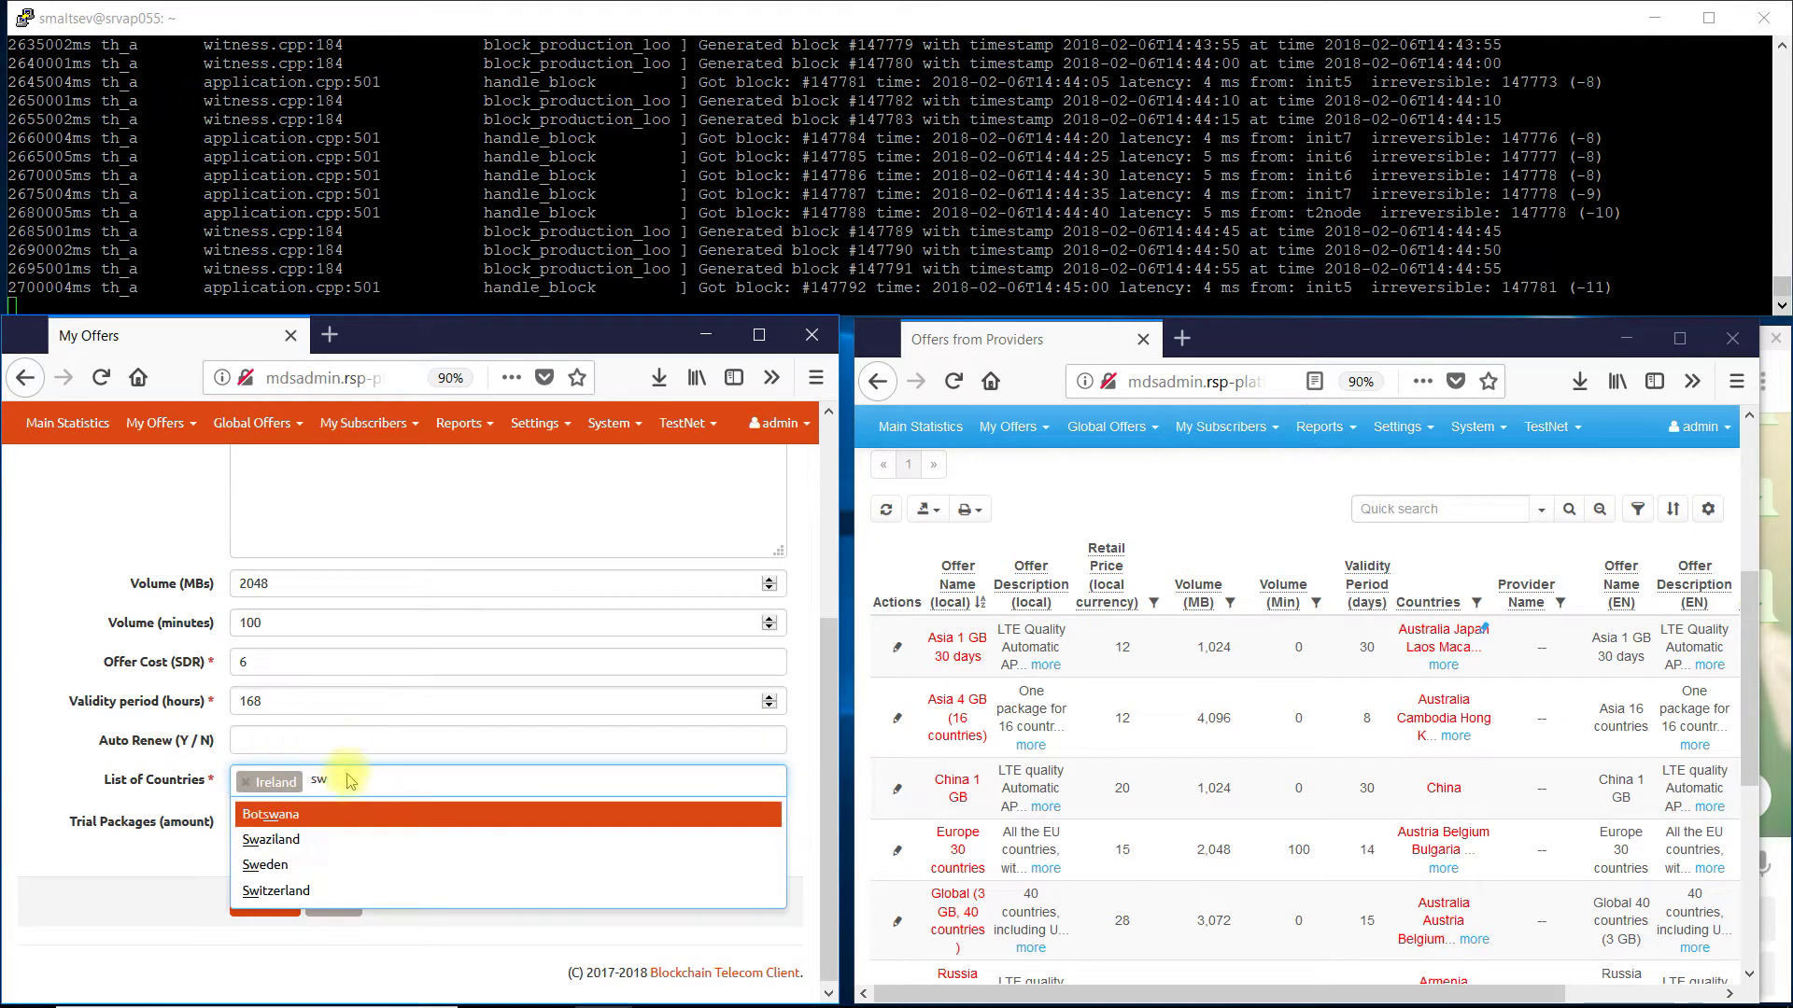
click(306, 877)
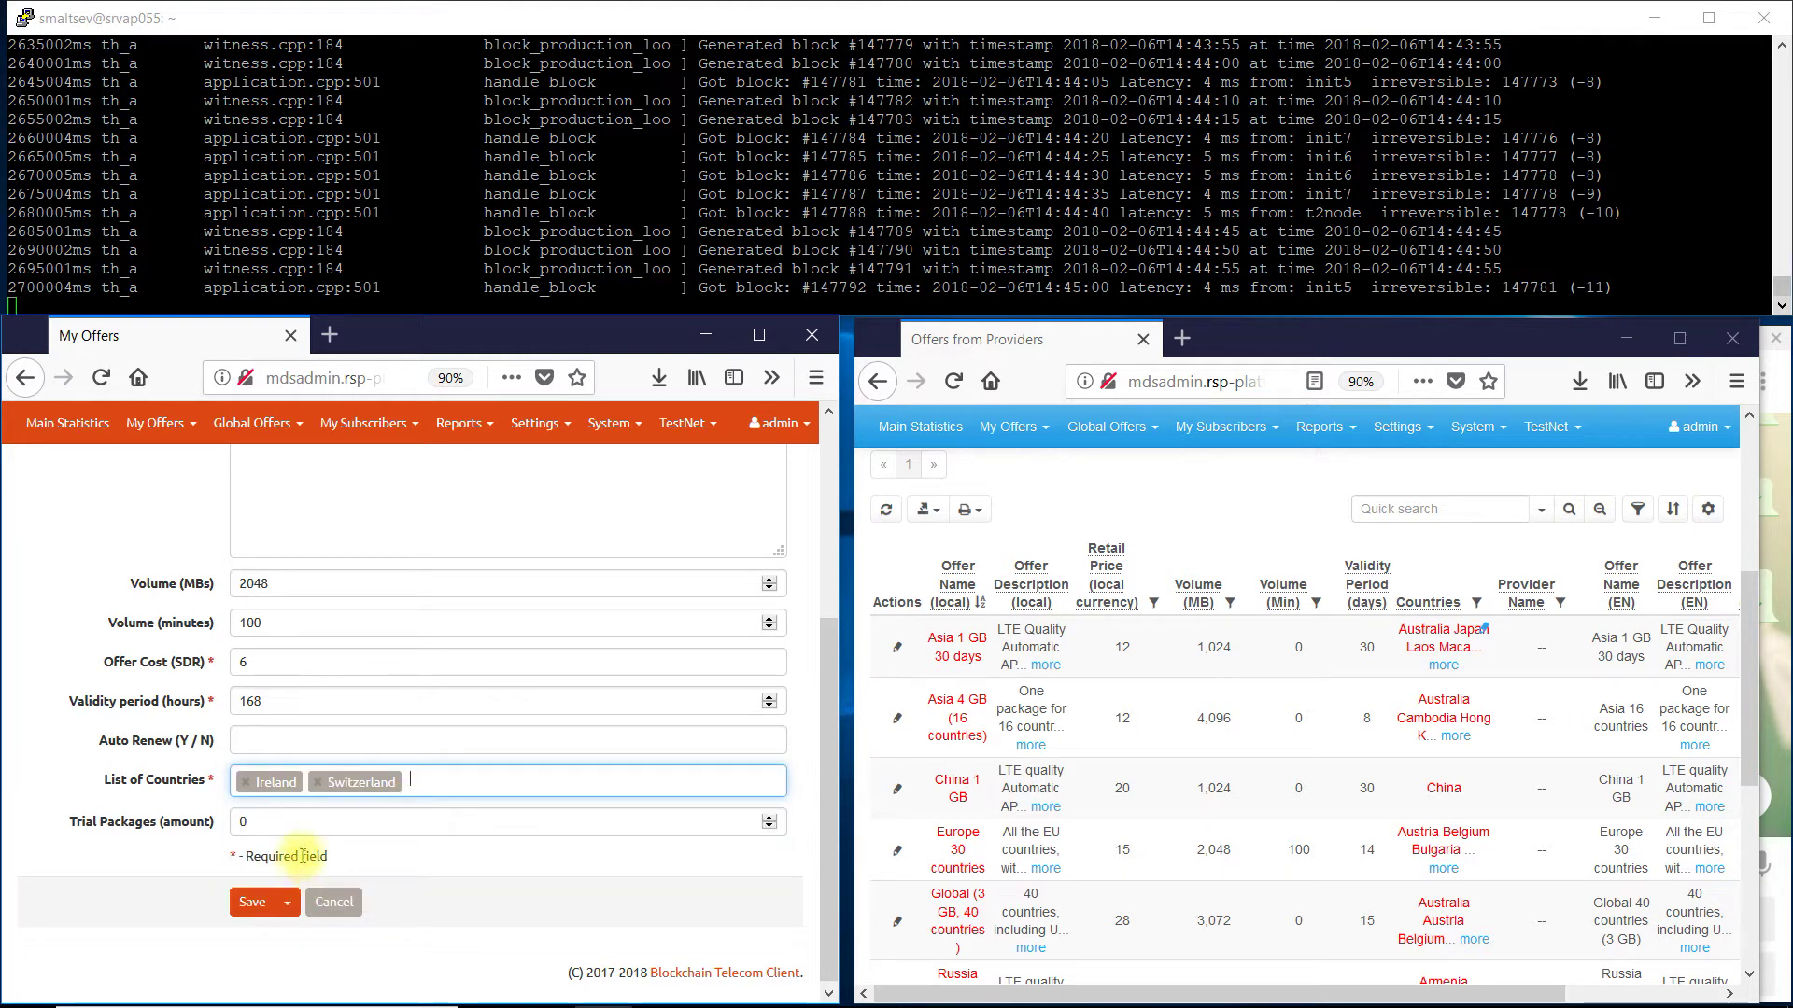
click(252, 901)
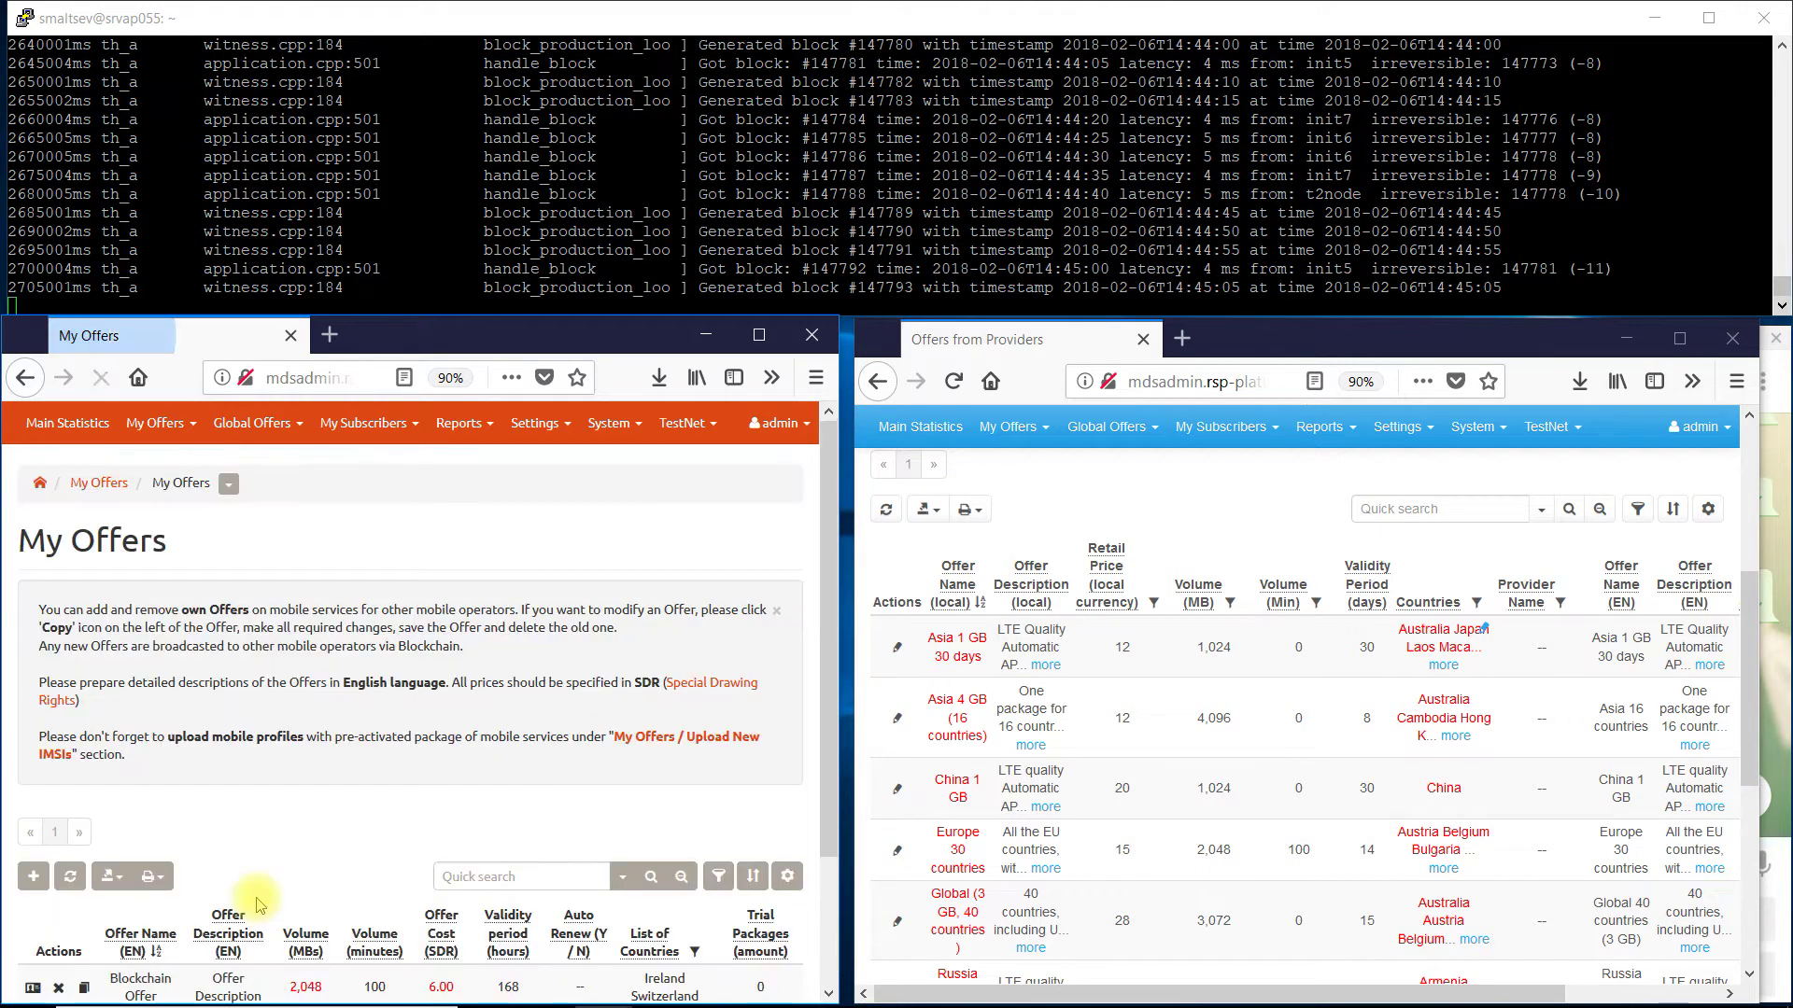
scroll(301, 791, down, 3)
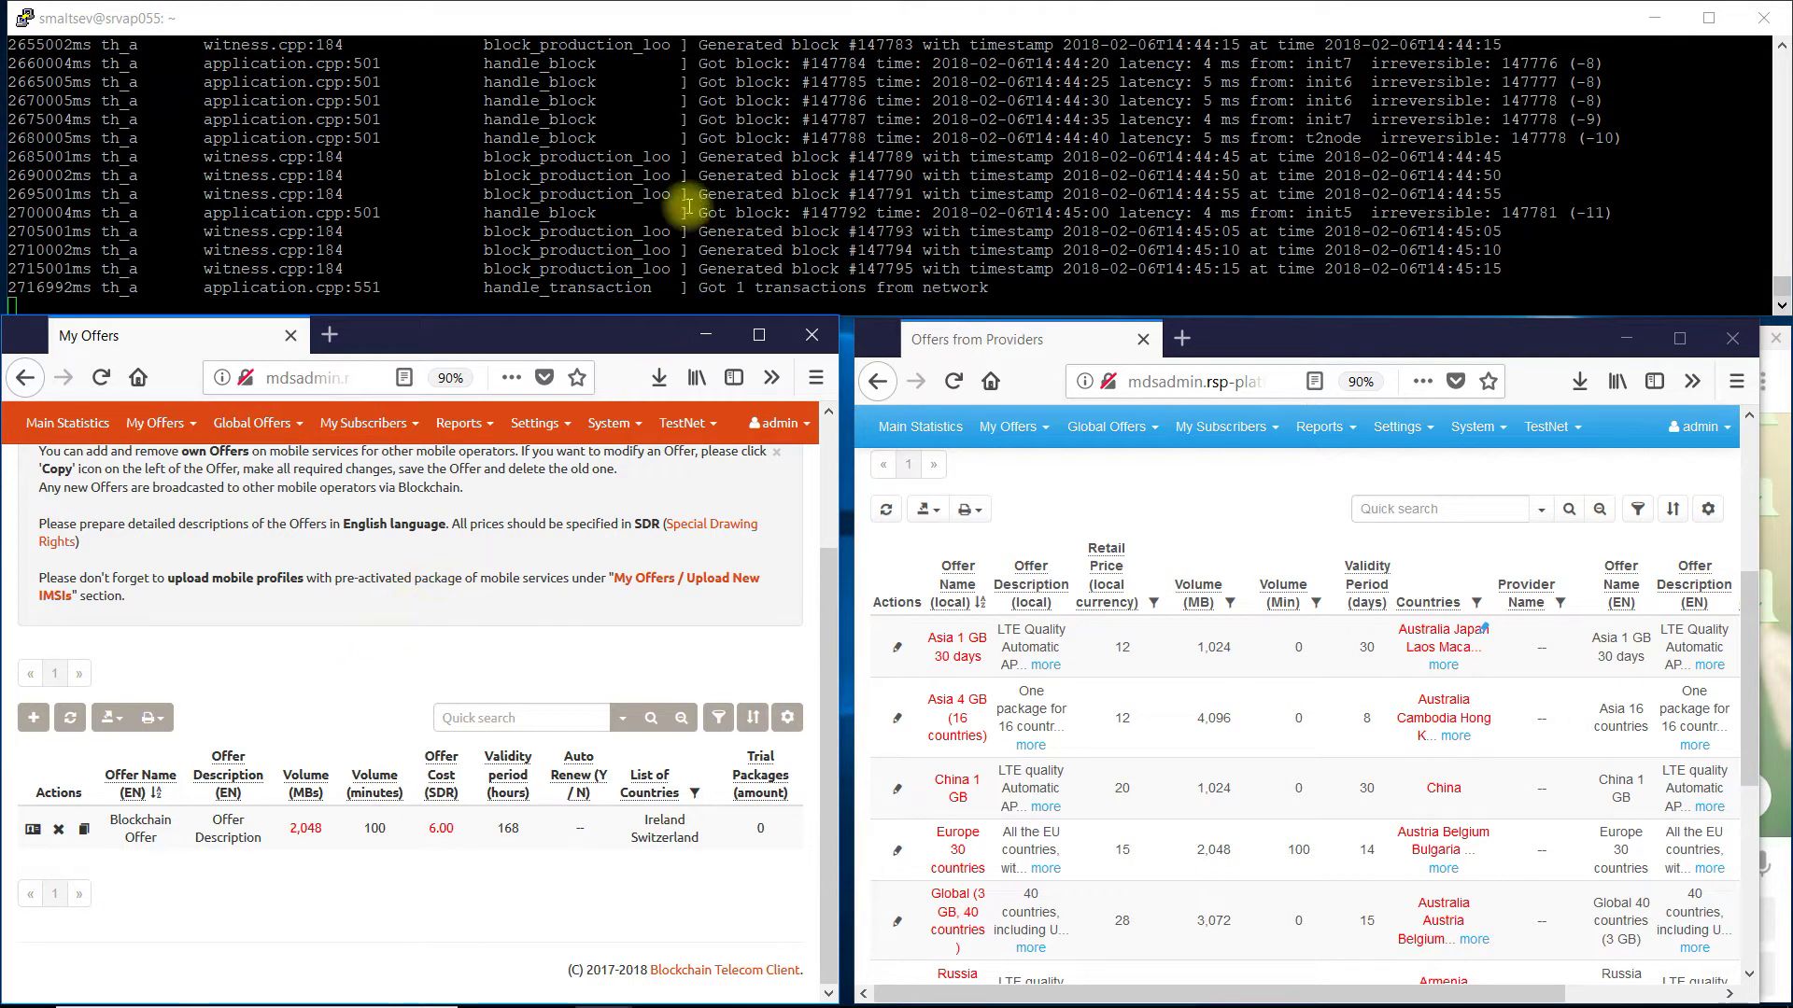
- Pause the blockchain node's terminal output, highlight the line "Got 1 transactions from network", and resume the output
key(ctrl+s)
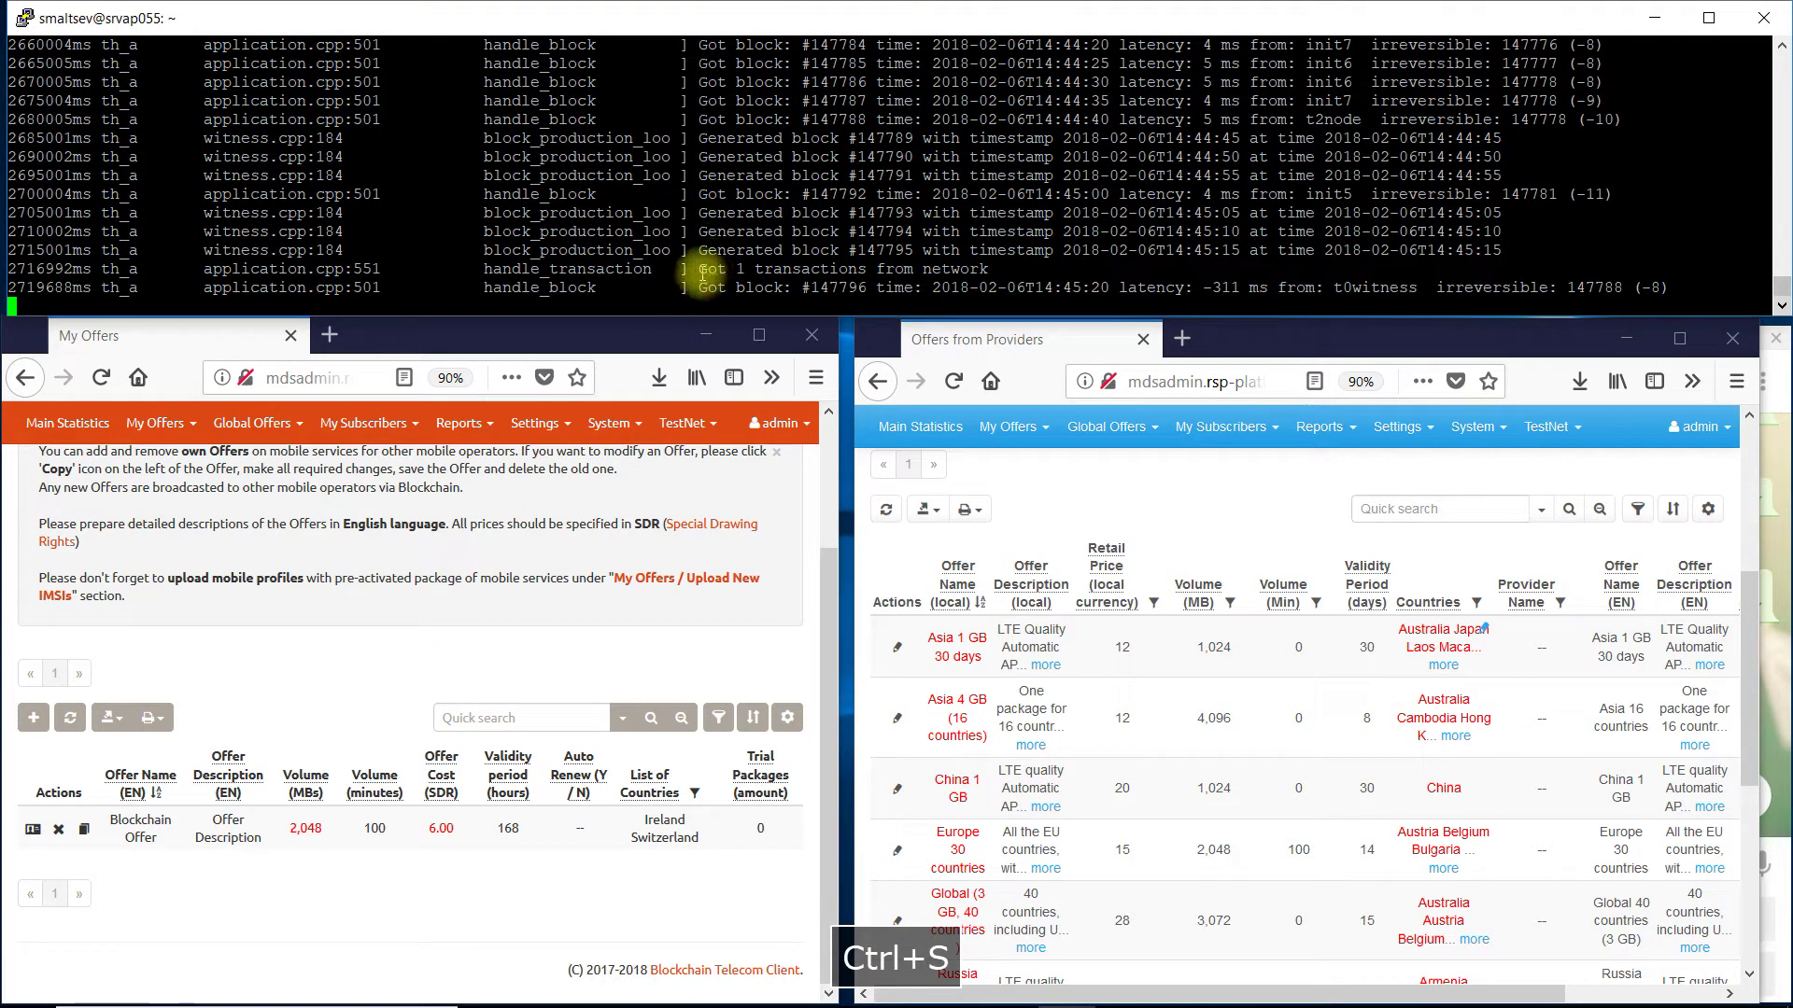
drag(699, 270, 987, 269)
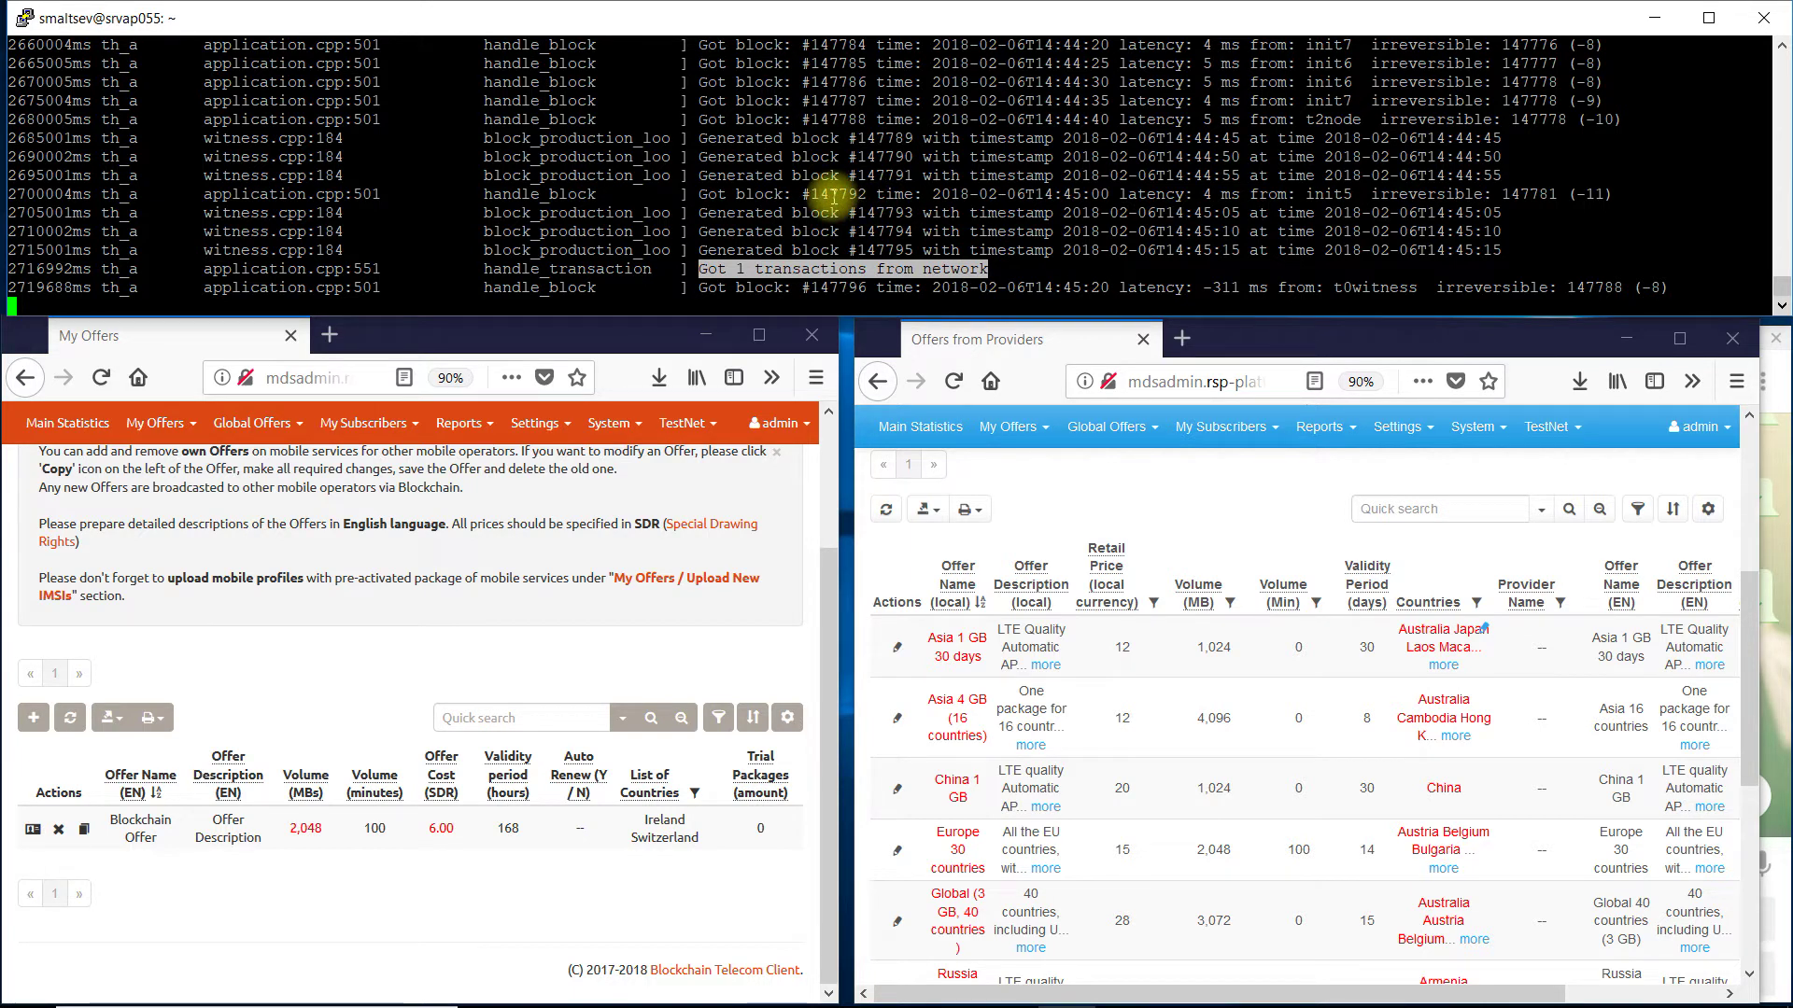
key(ctrl+q)
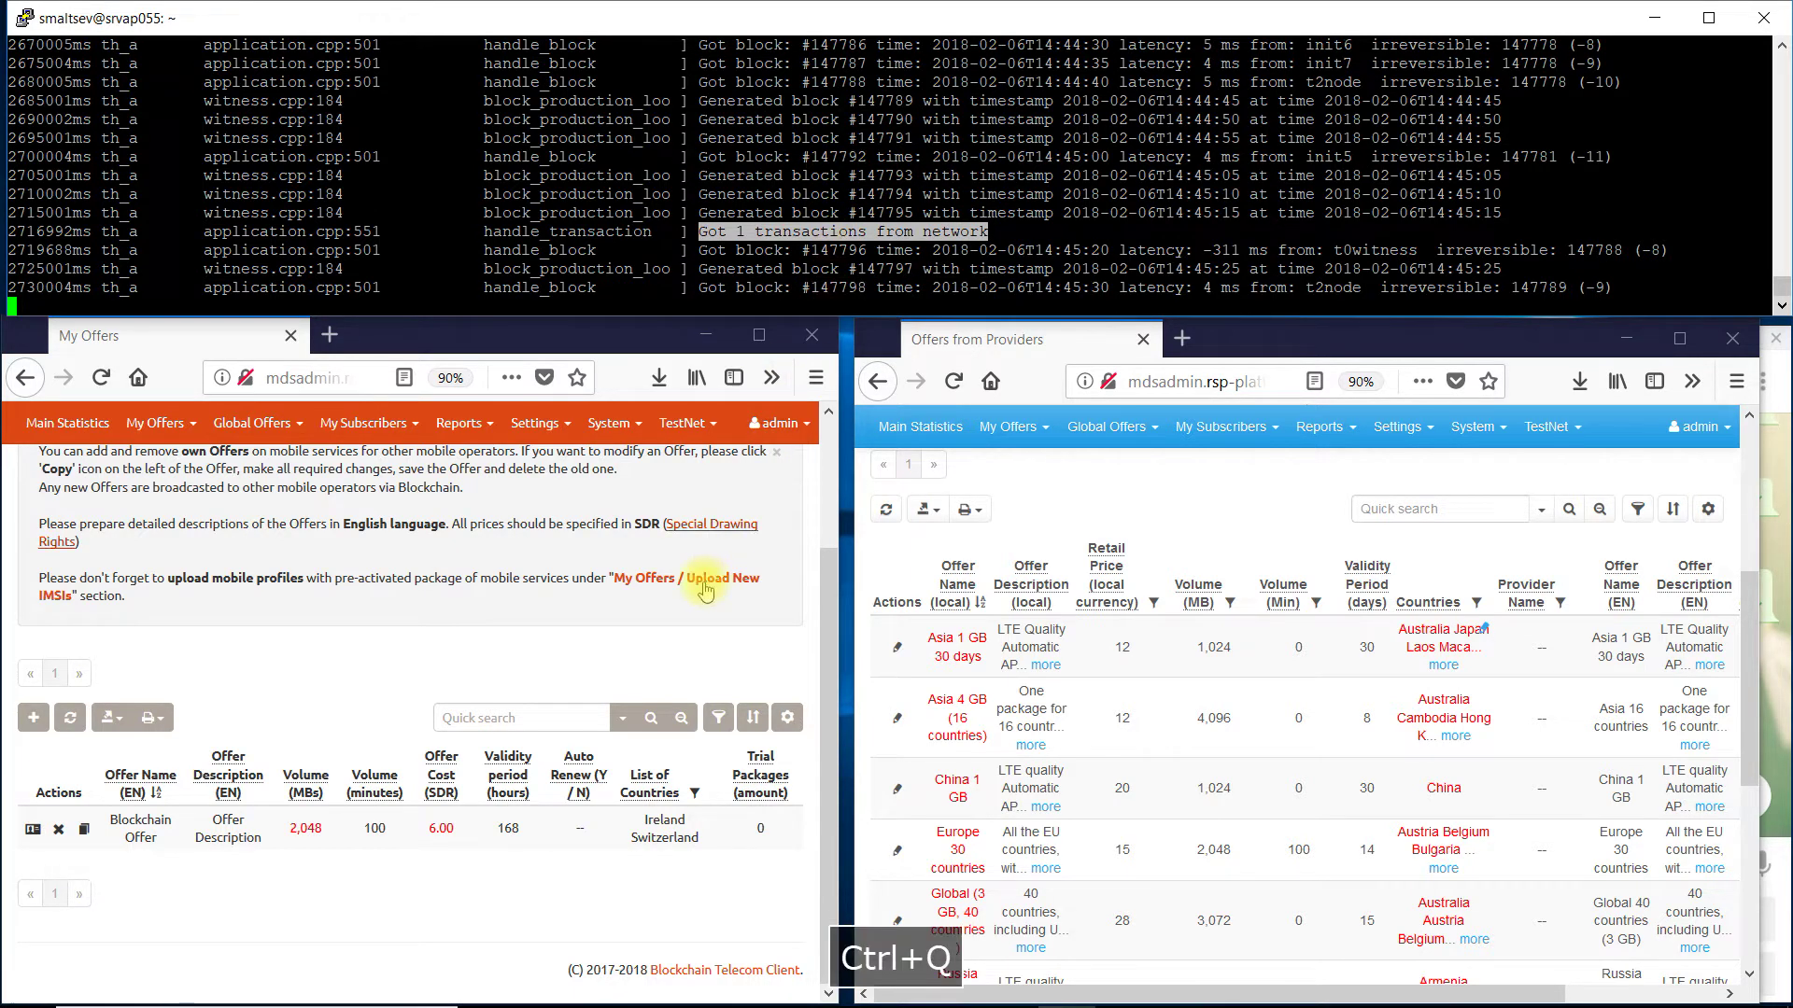
- Open the orange client's Operational Logs and examine the offer description in the newest create_asset request
click(611, 424)
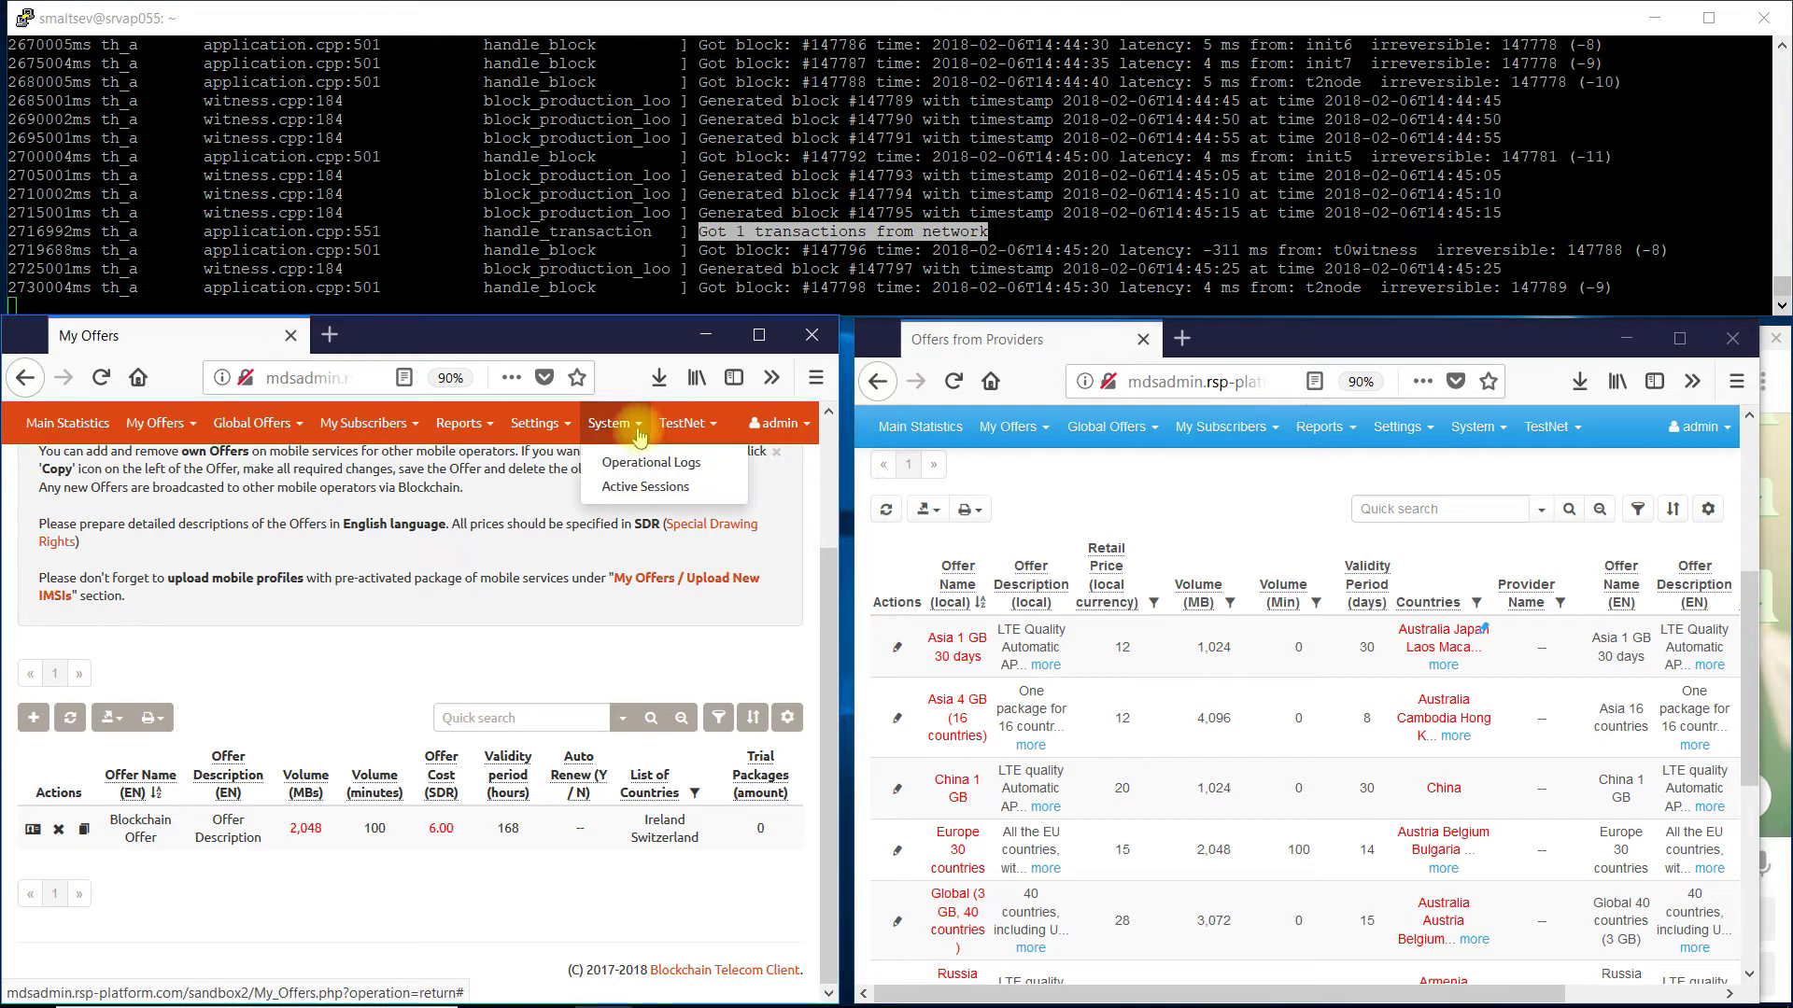
click(624, 458)
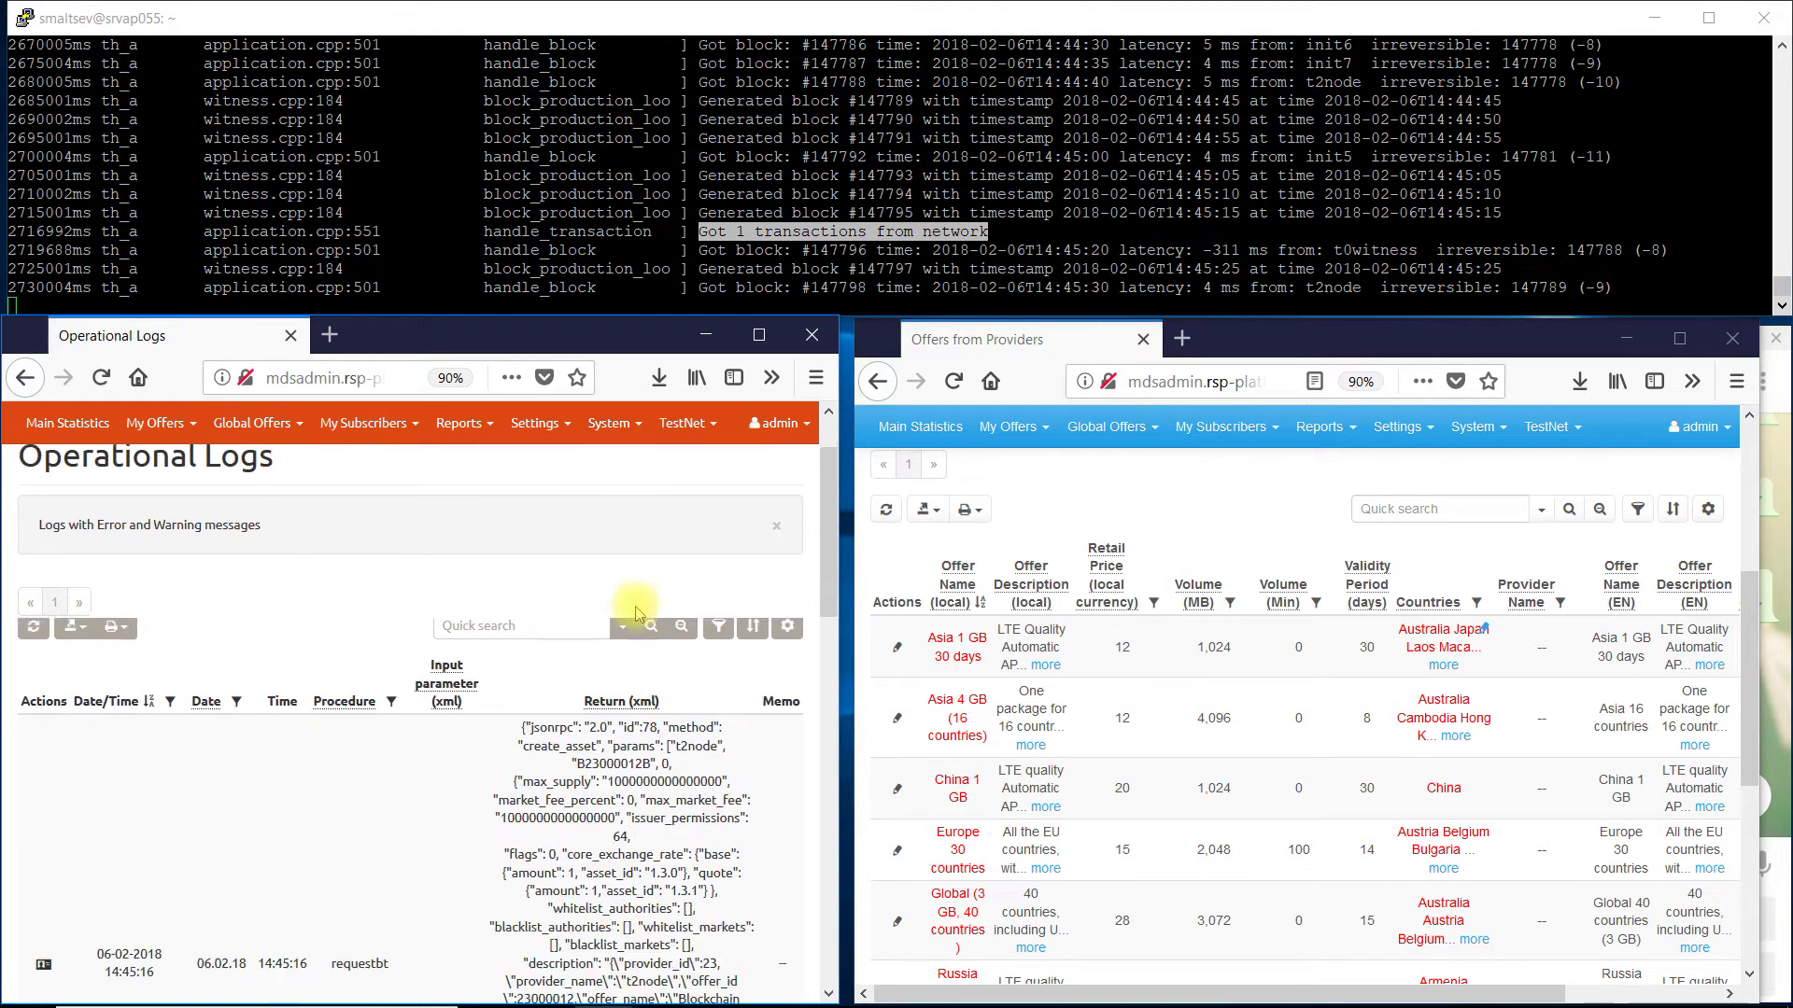
scroll(621, 602, down, 2)
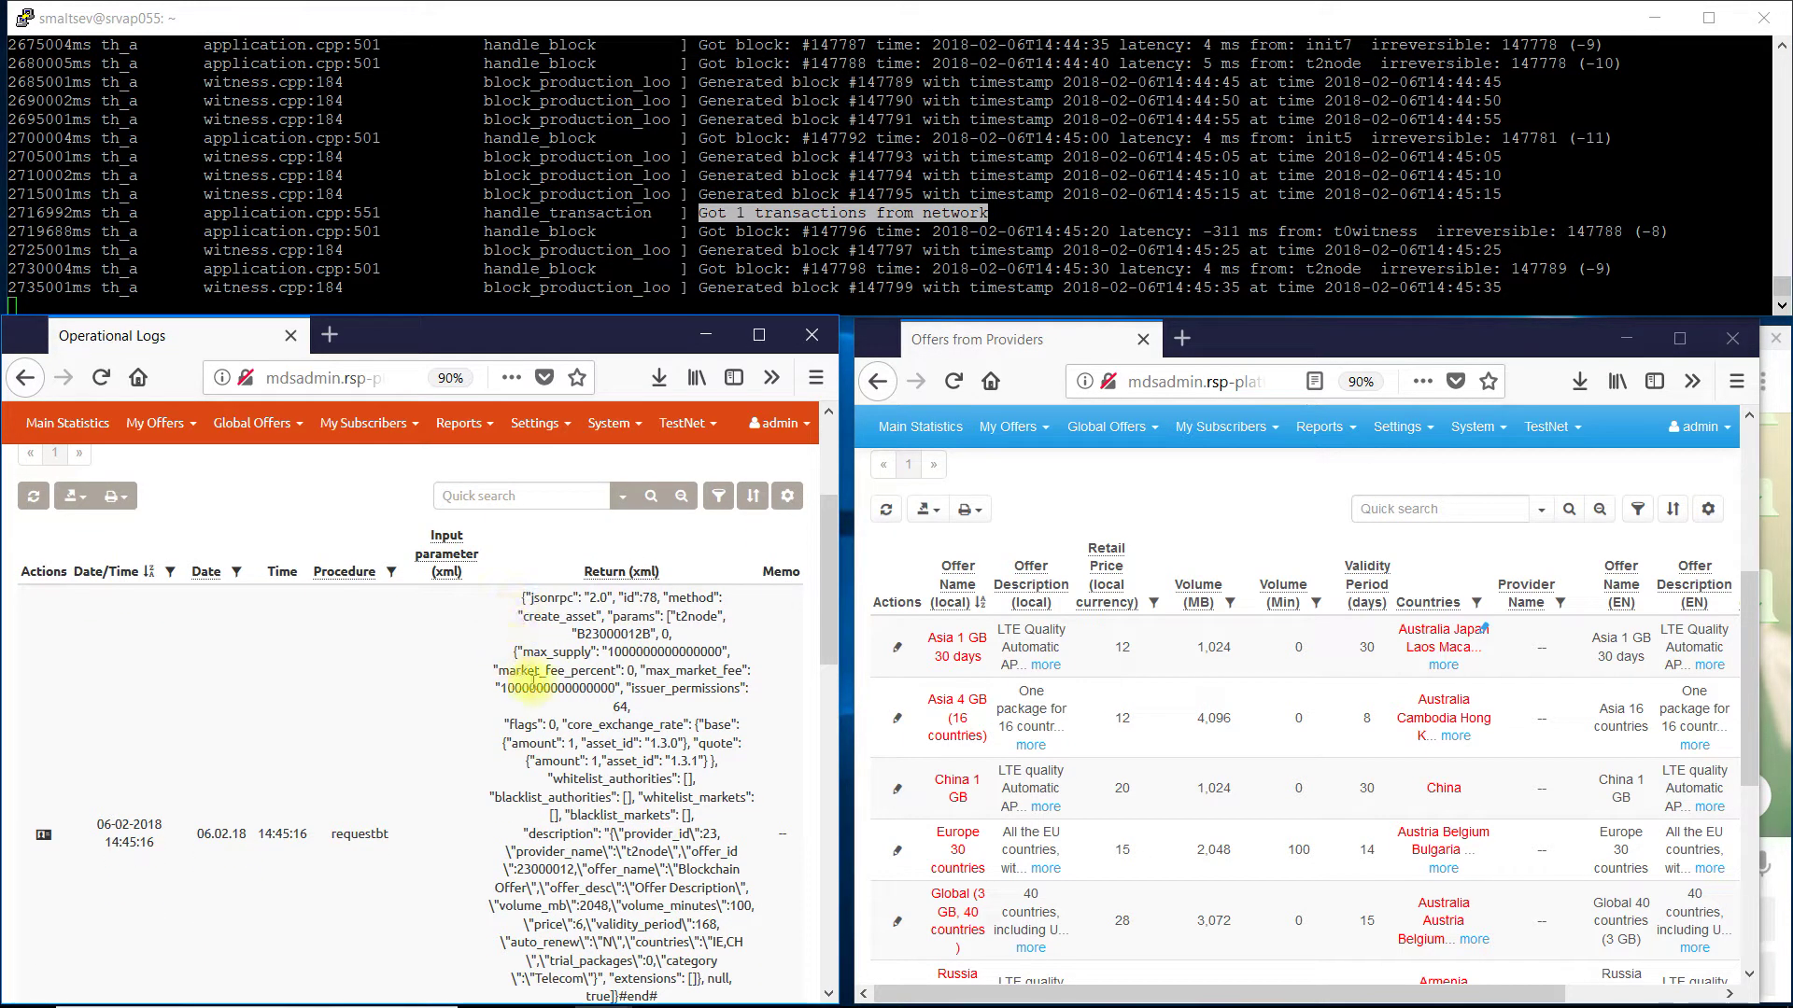
scroll(588, 737, down, 2)
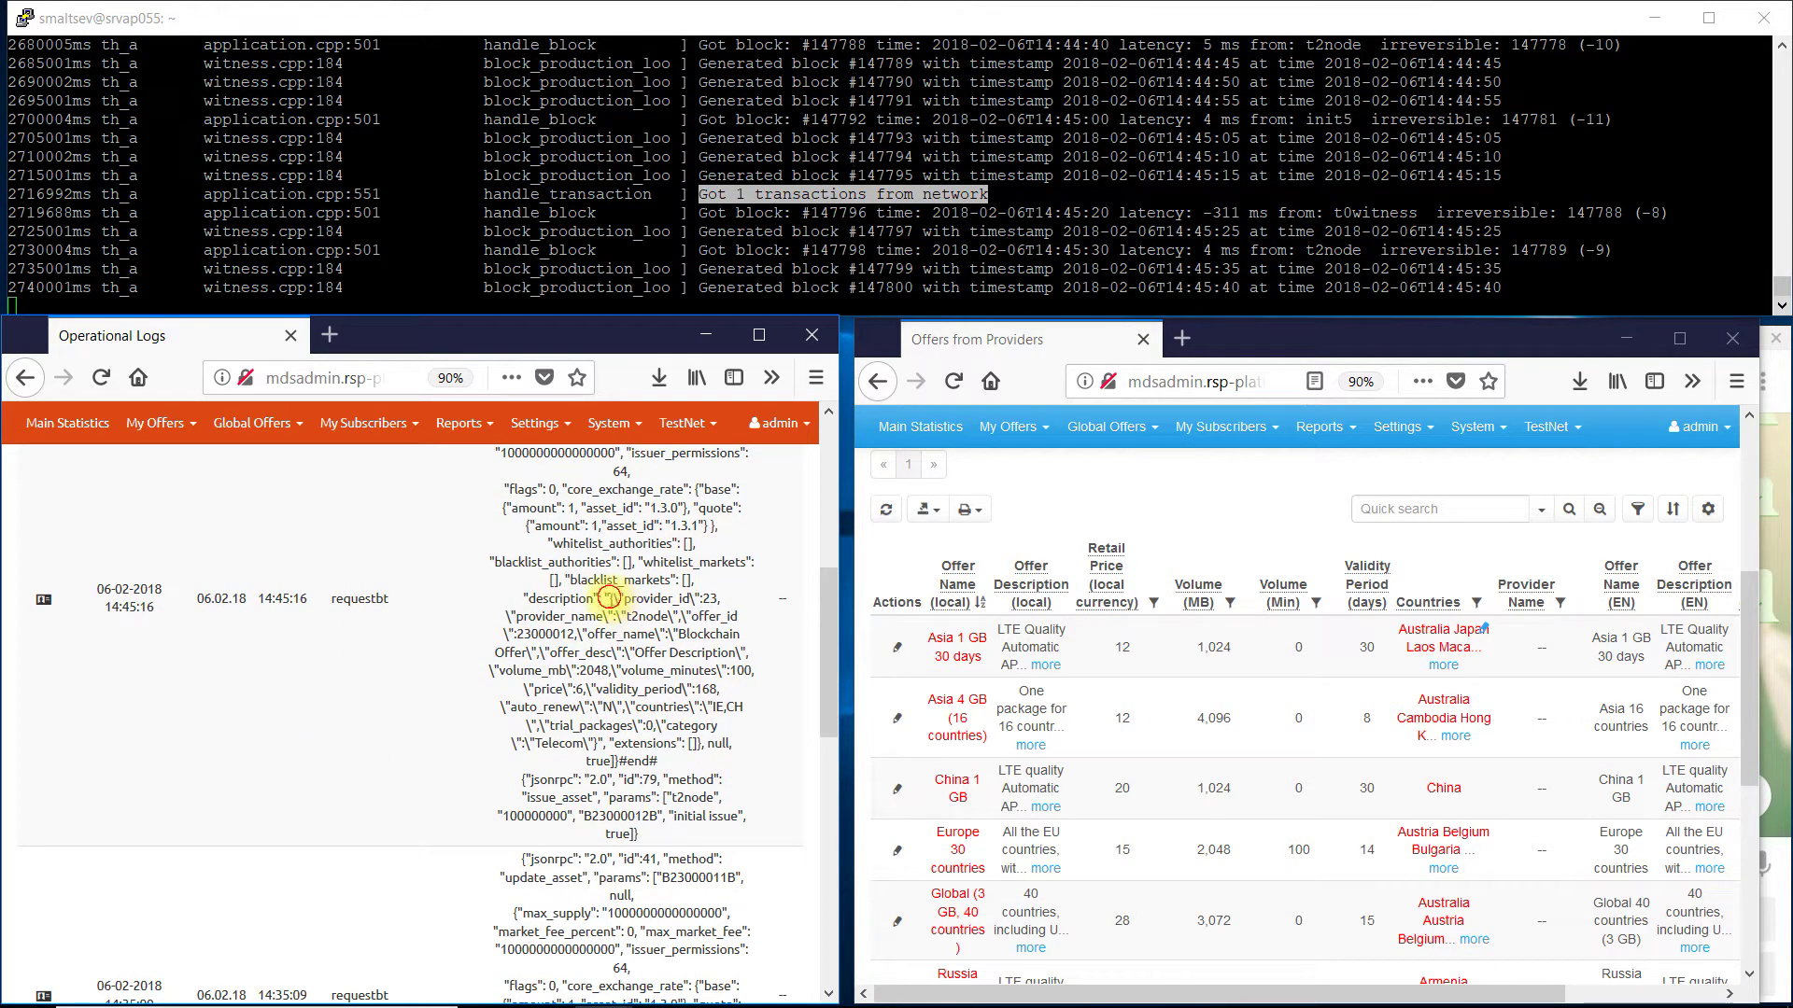
drag(608, 597, 597, 745)
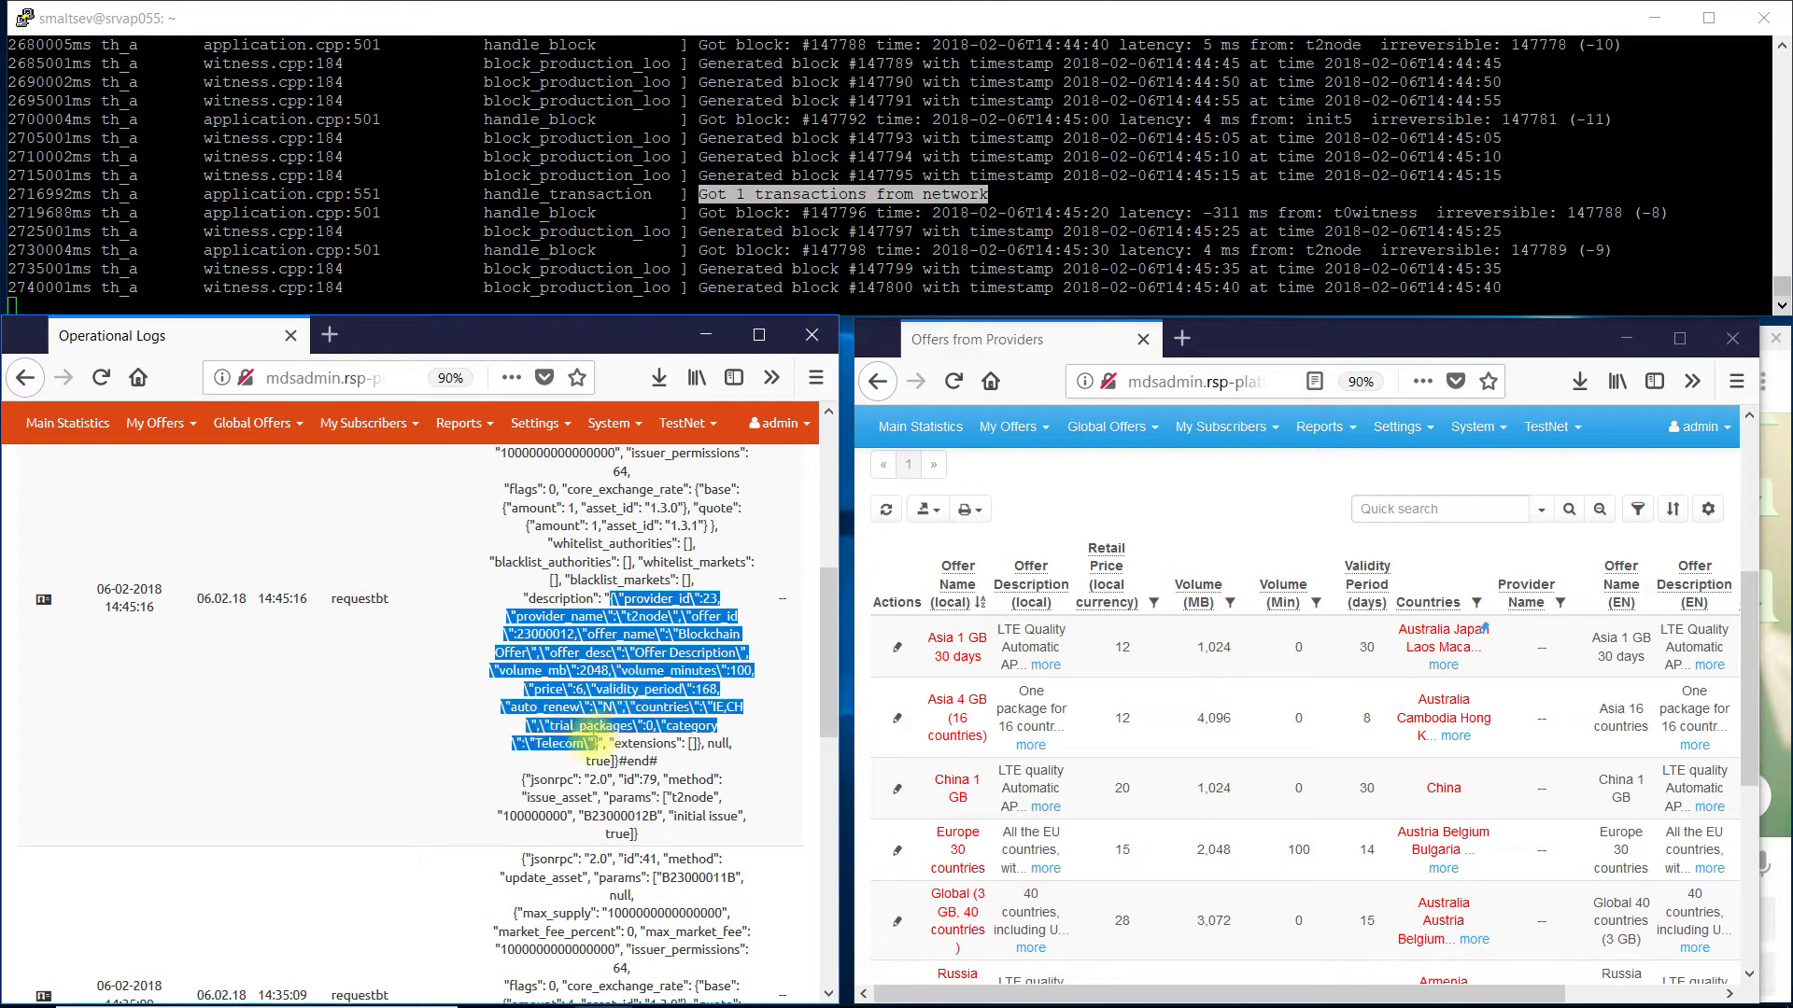
click(479, 651)
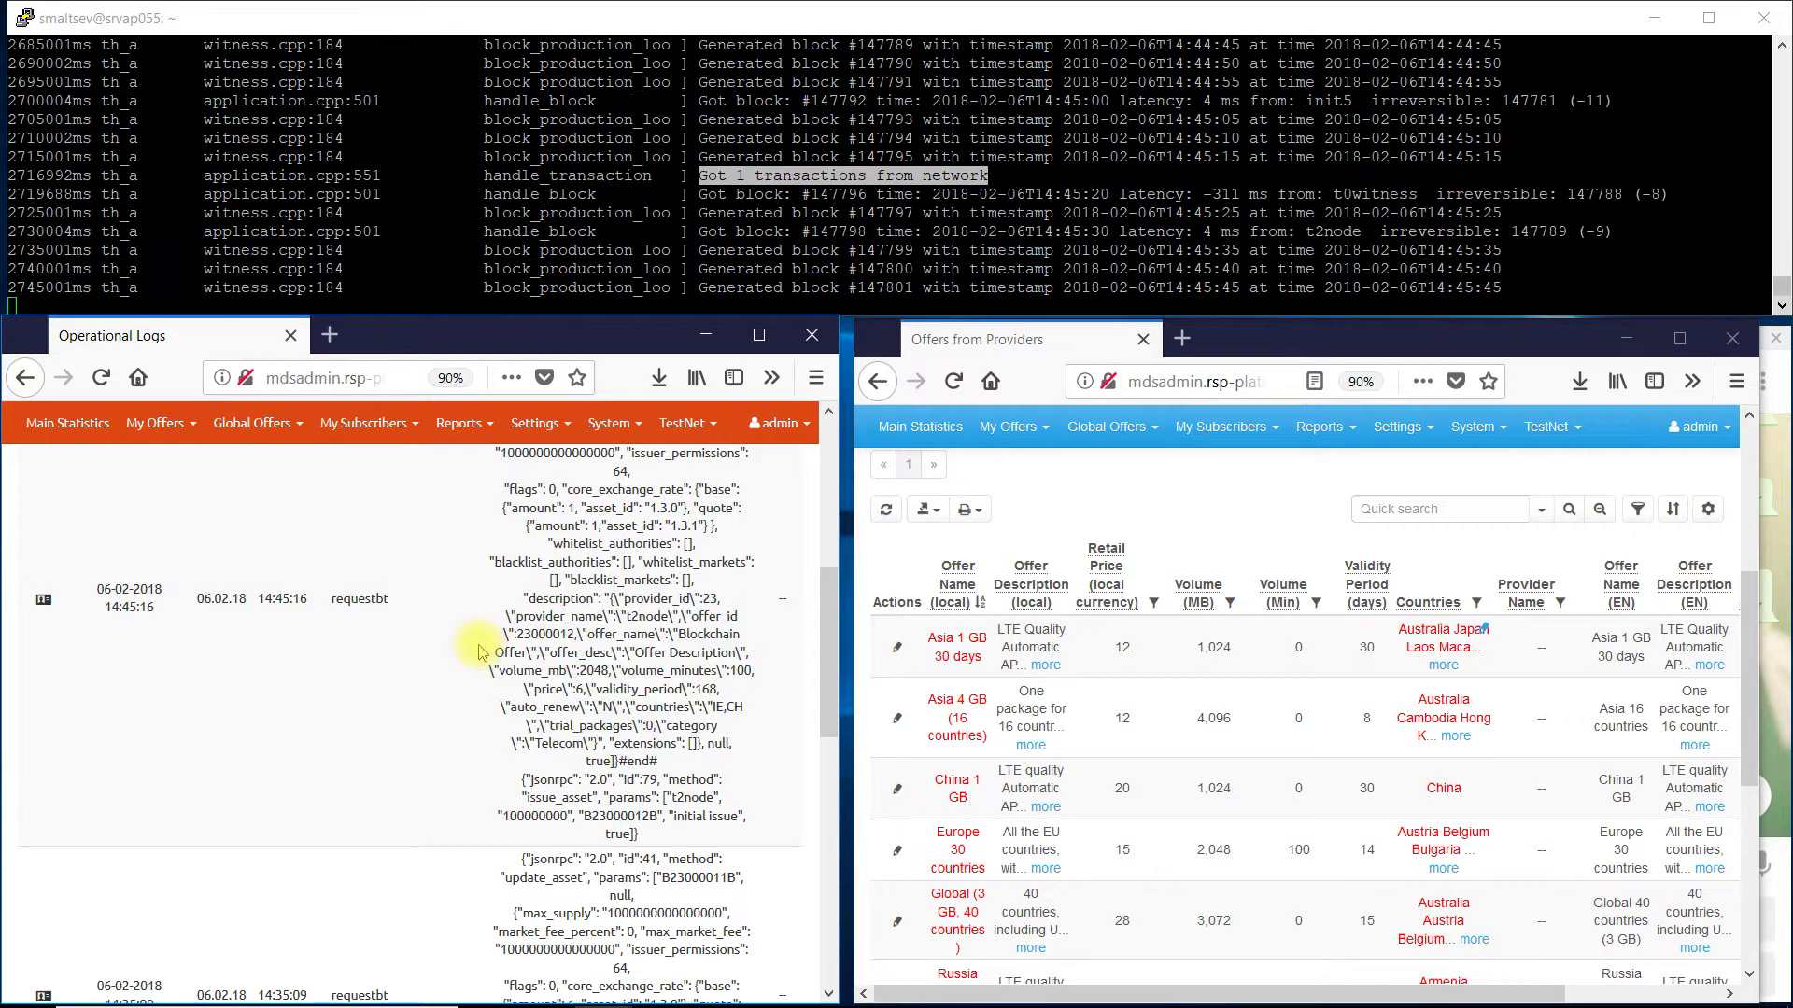
scroll(479, 651, up, 3)
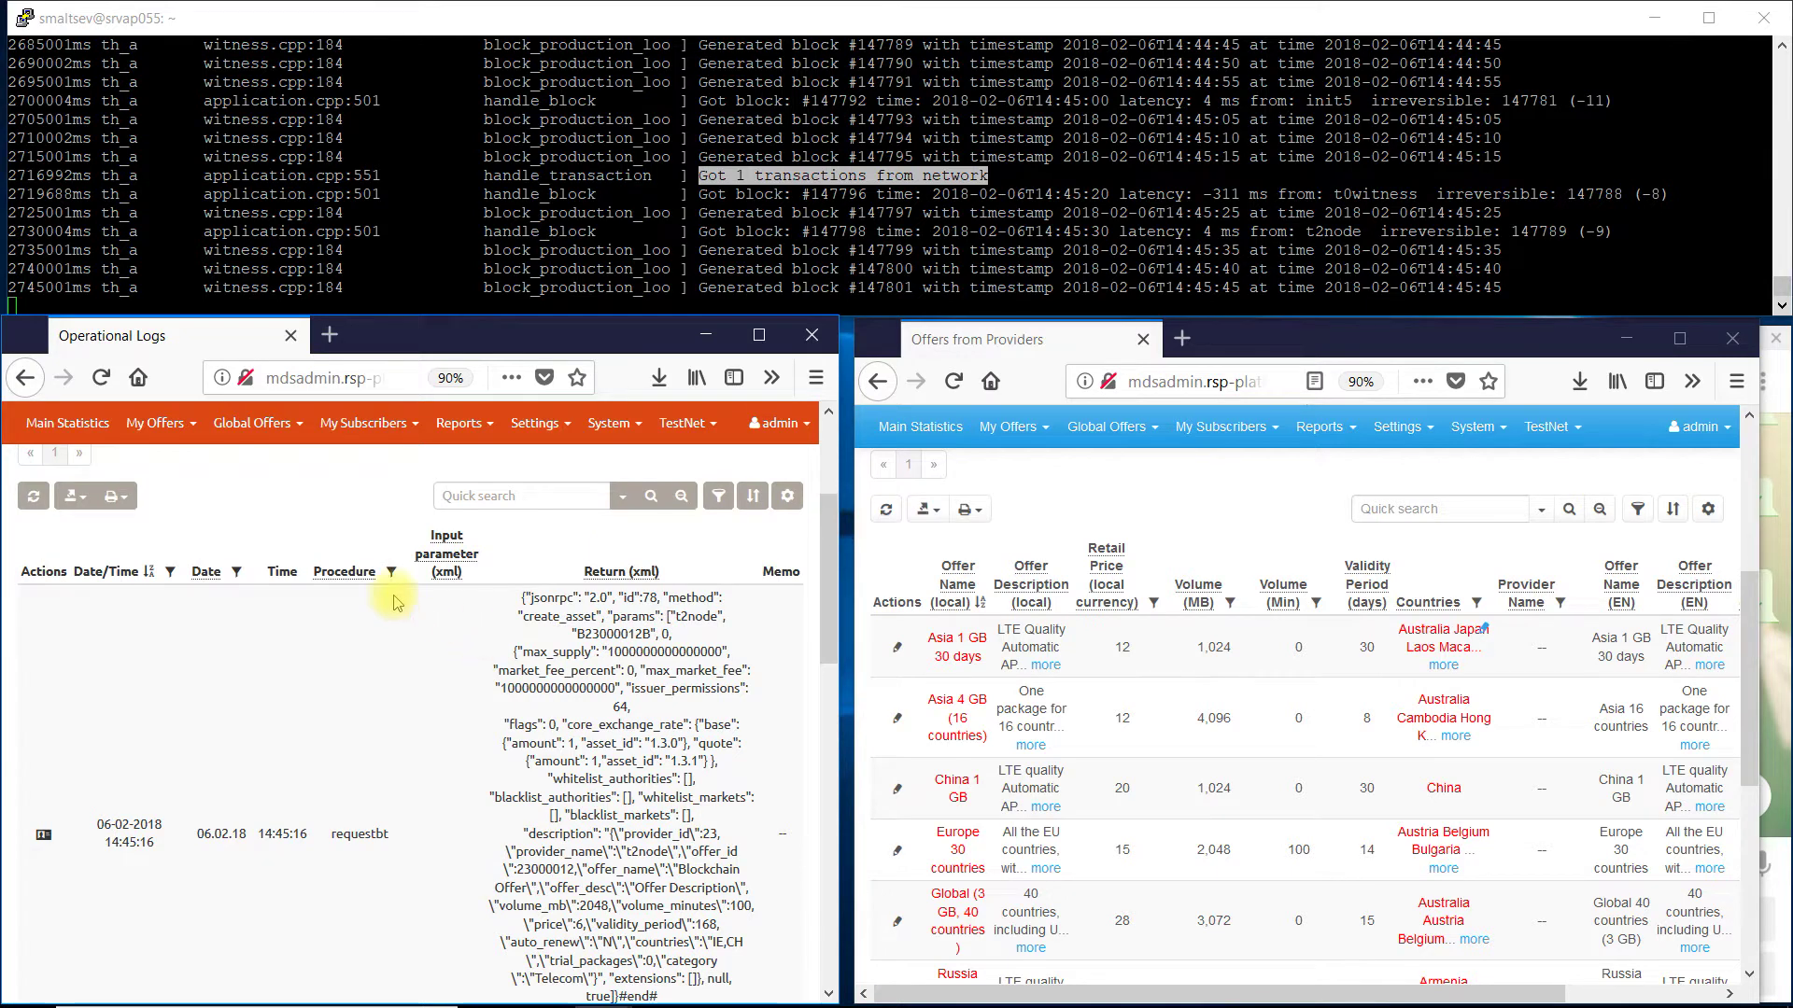
- In the orange client, upload imsi_sample.txt as the list of new IMSIs for Blockchain Offer
click(168, 422)
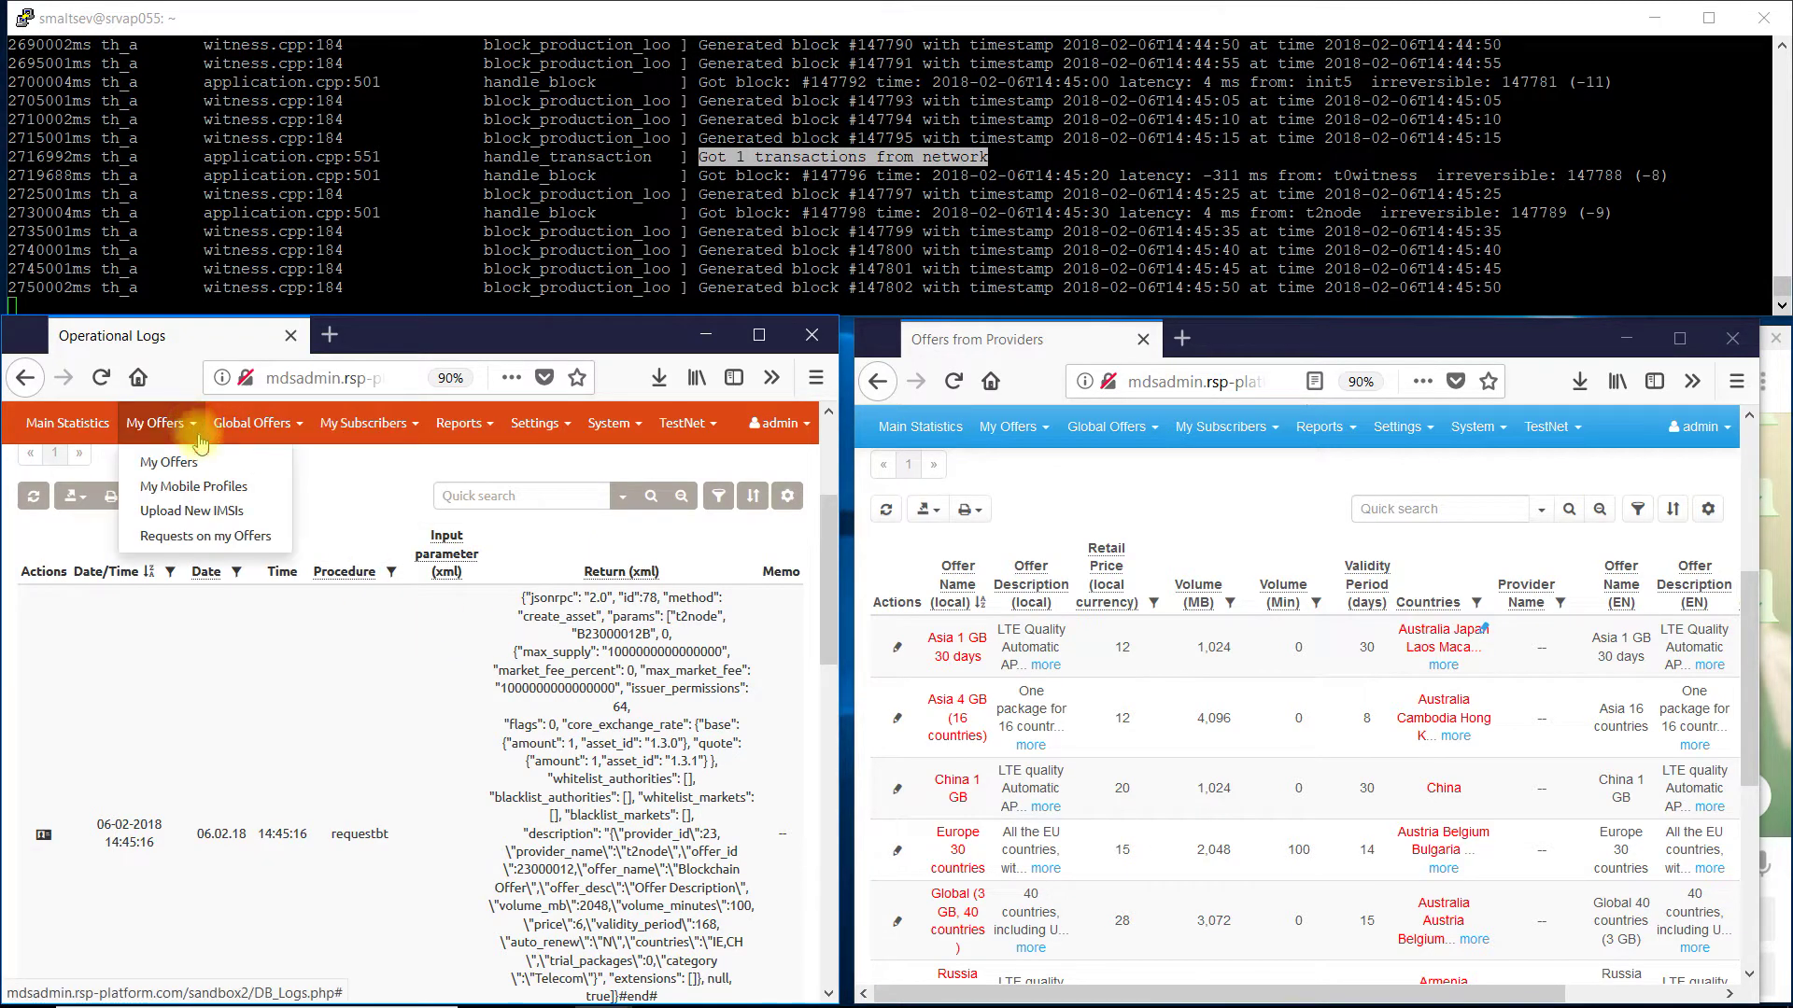
click(220, 513)
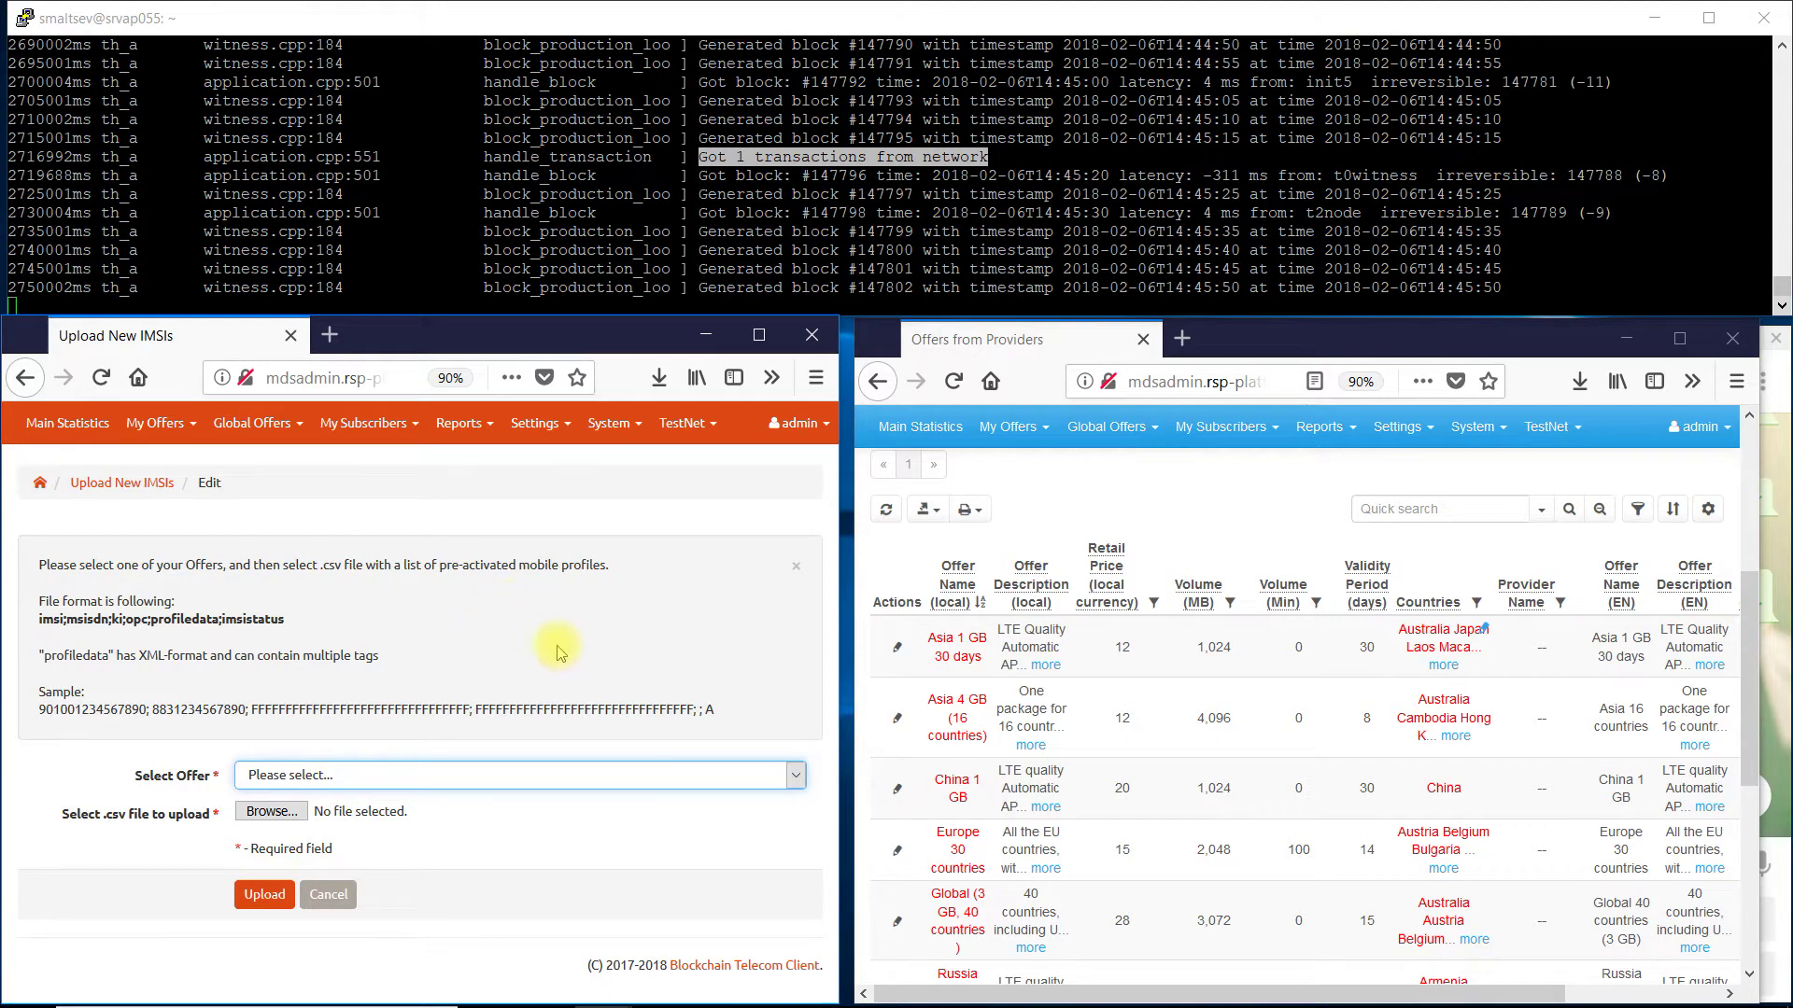
click(796, 778)
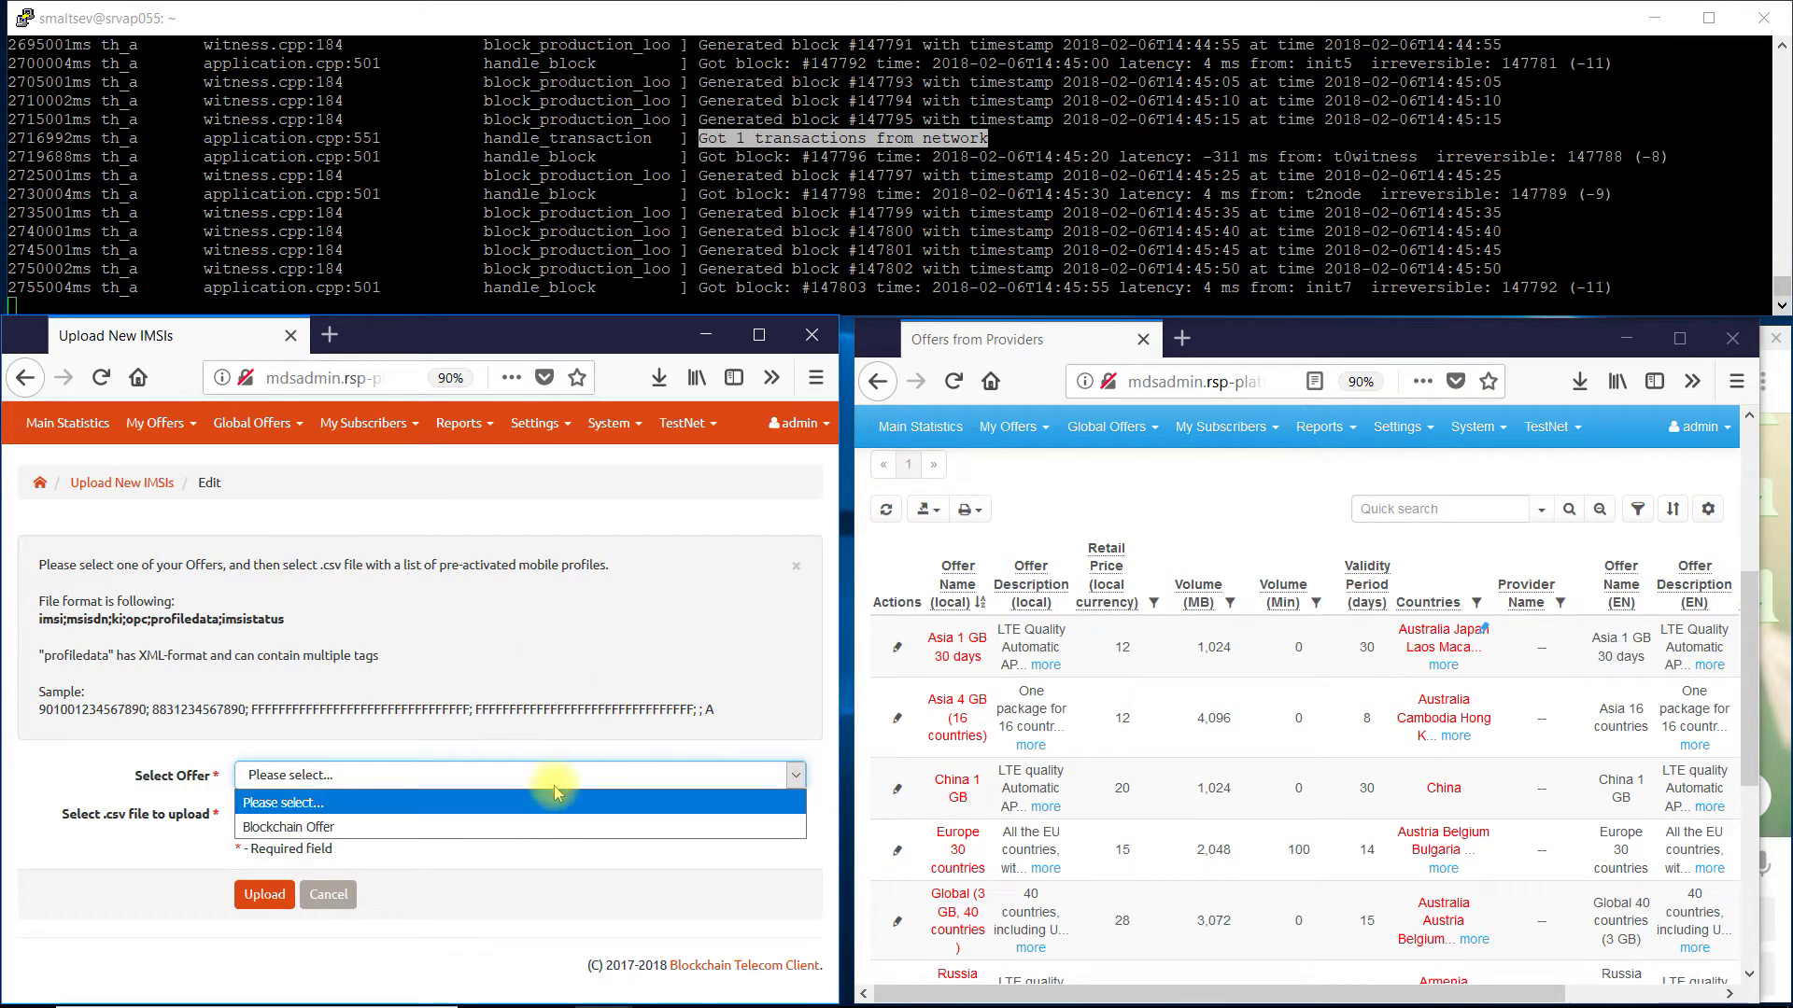
click(462, 827)
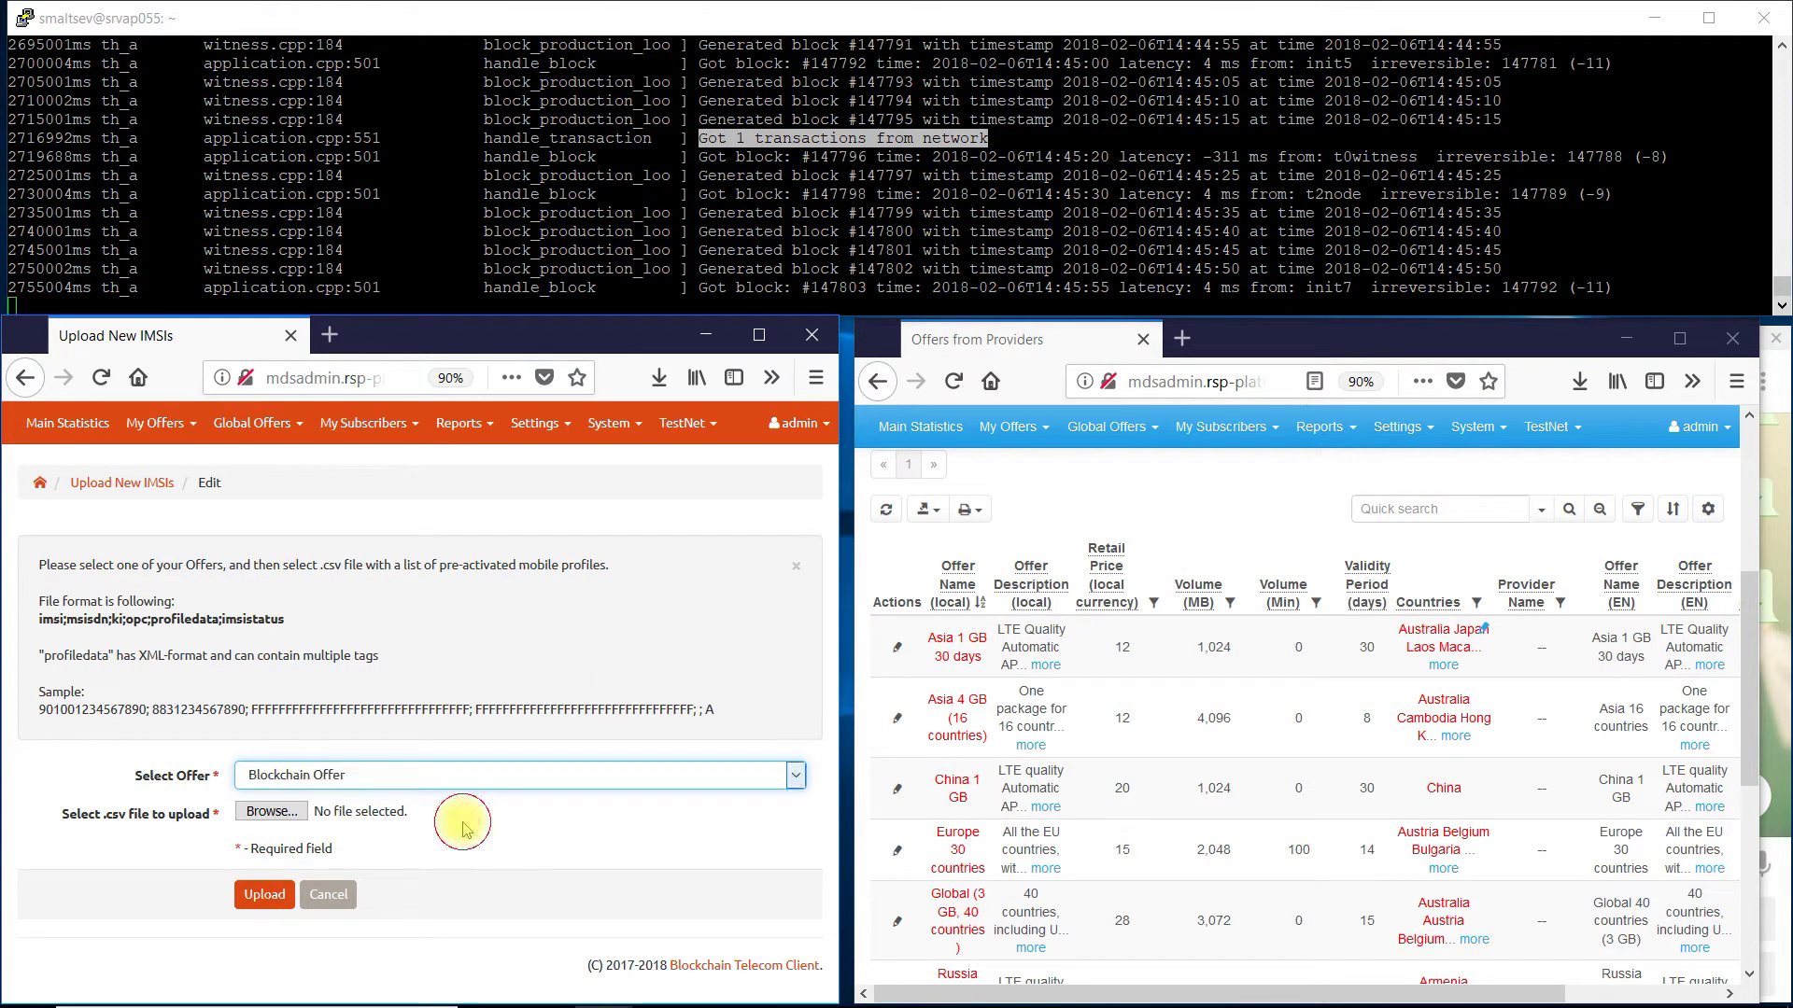
click(271, 811)
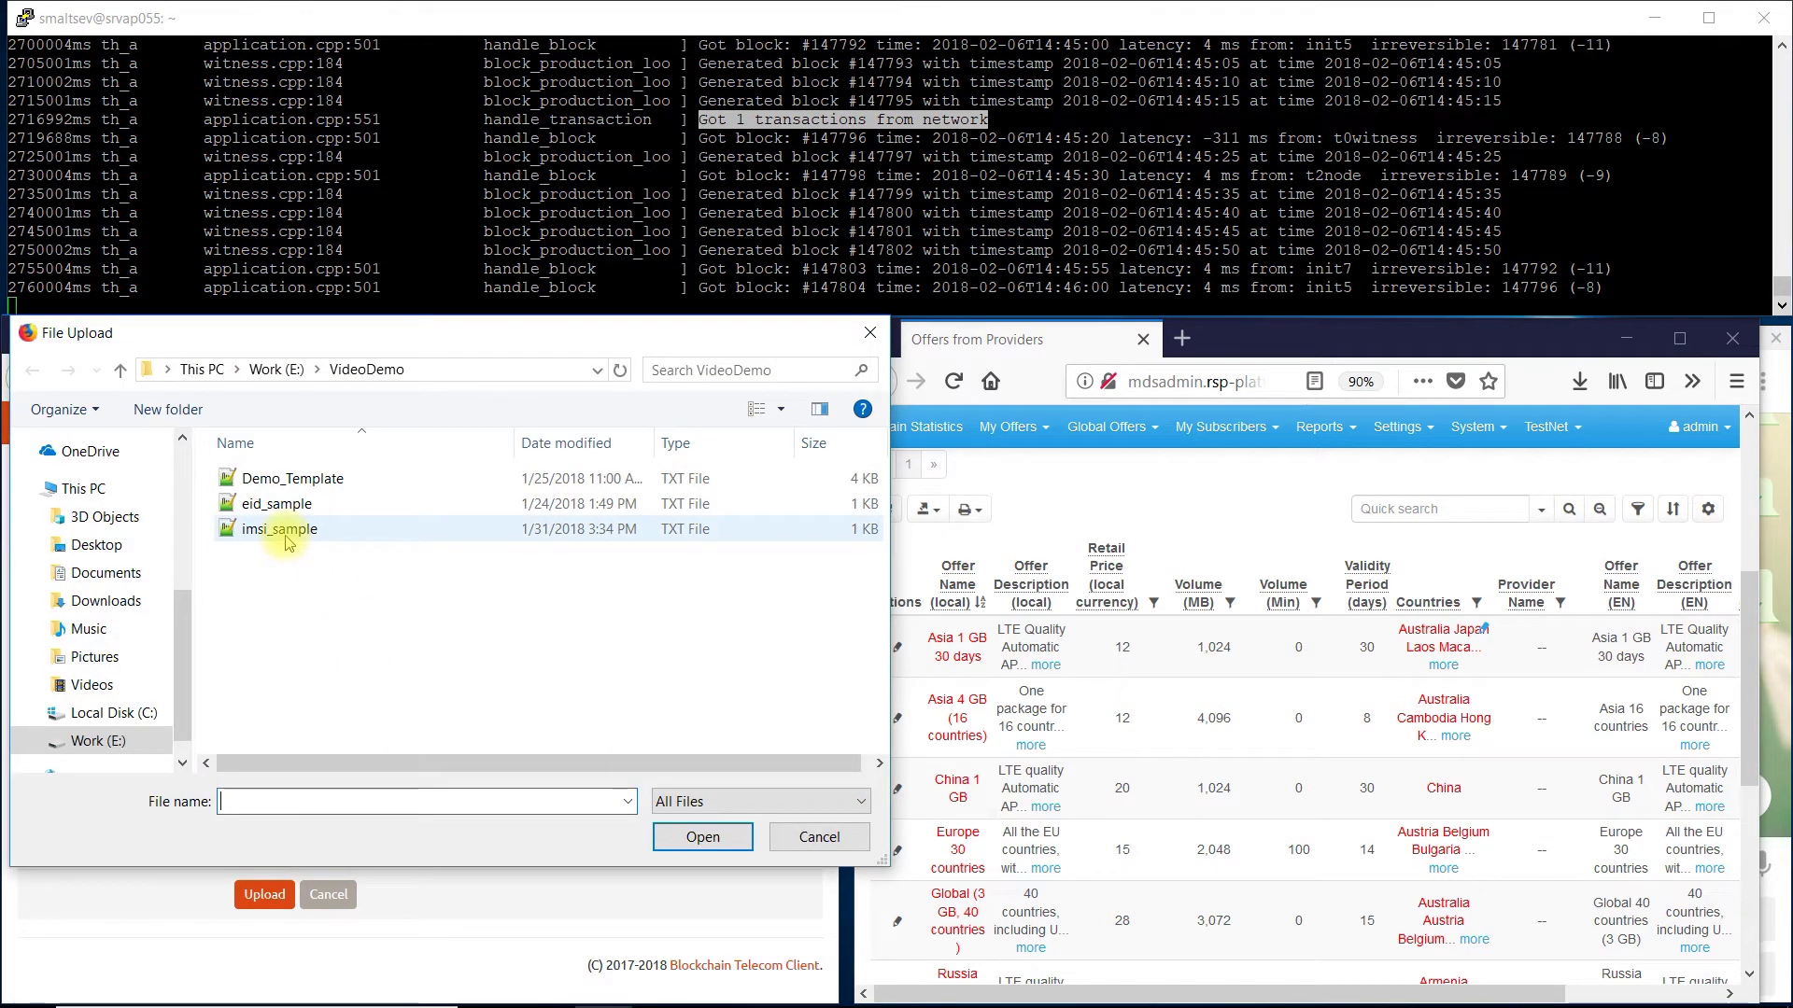
double_click(290, 532)
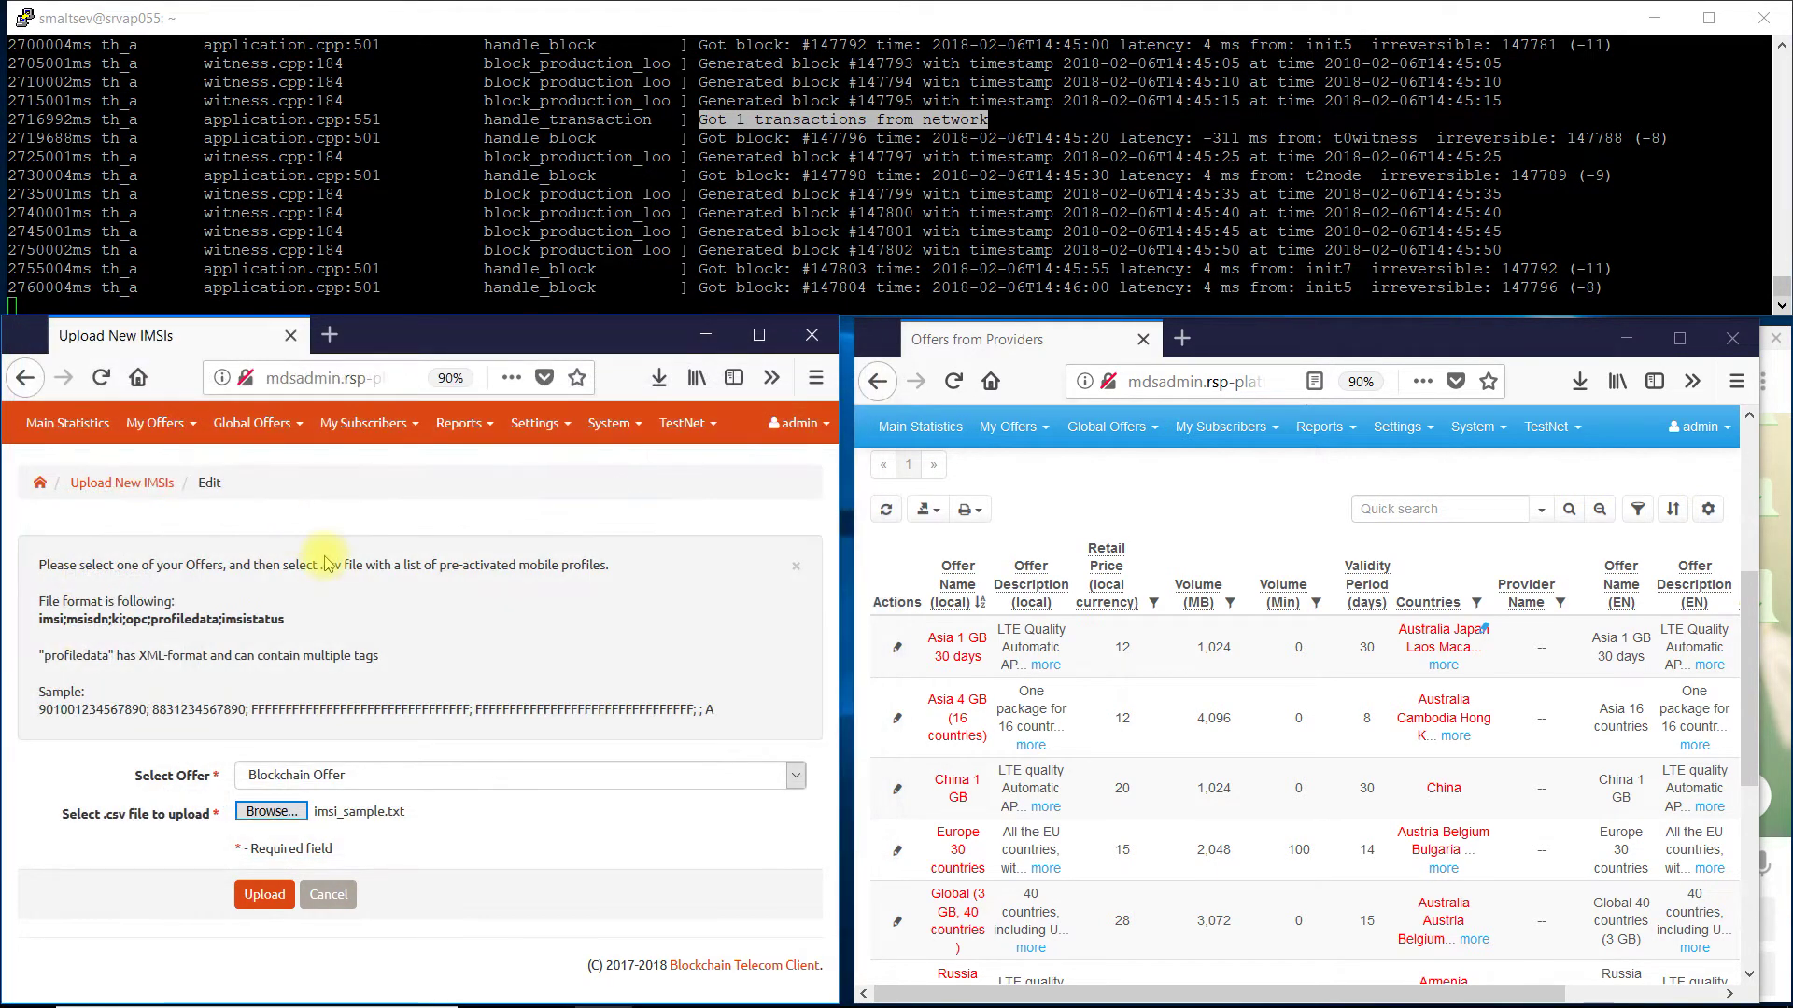
click(278, 894)
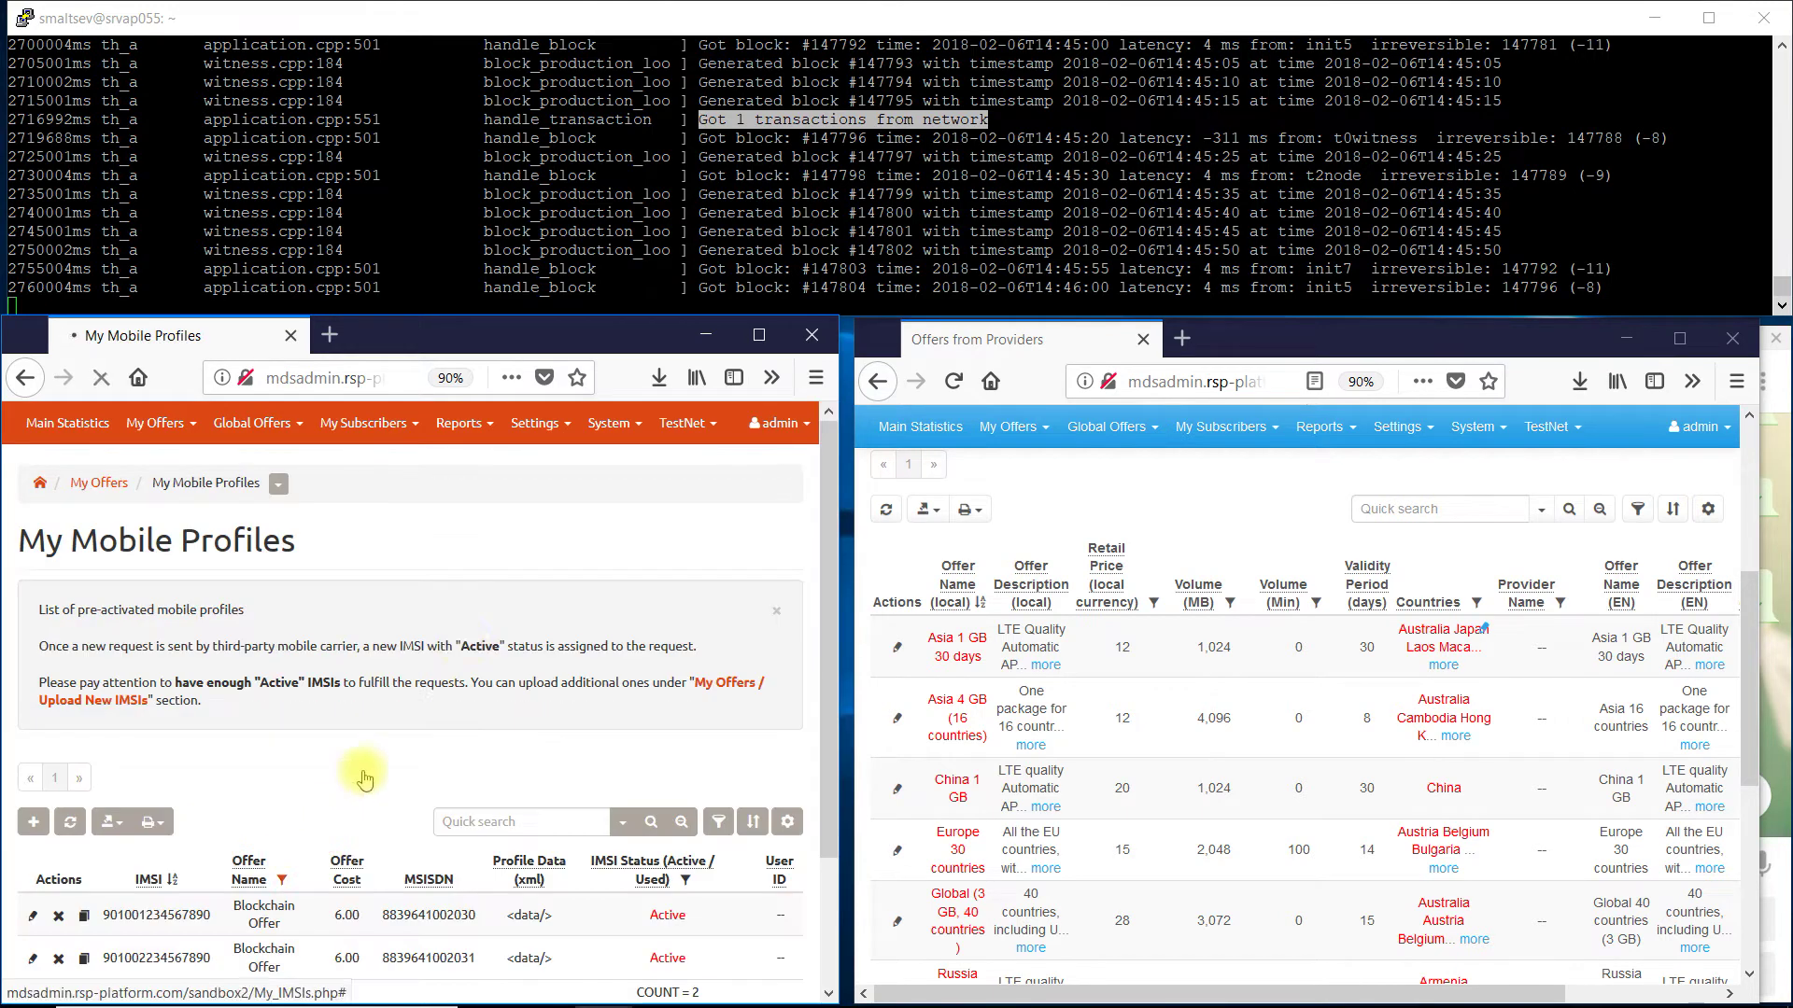
- Examine the uploaded mobile profiles, highlighting the first profile's IMSI and checking its IMSI status
scroll(523, 616, down, 3)
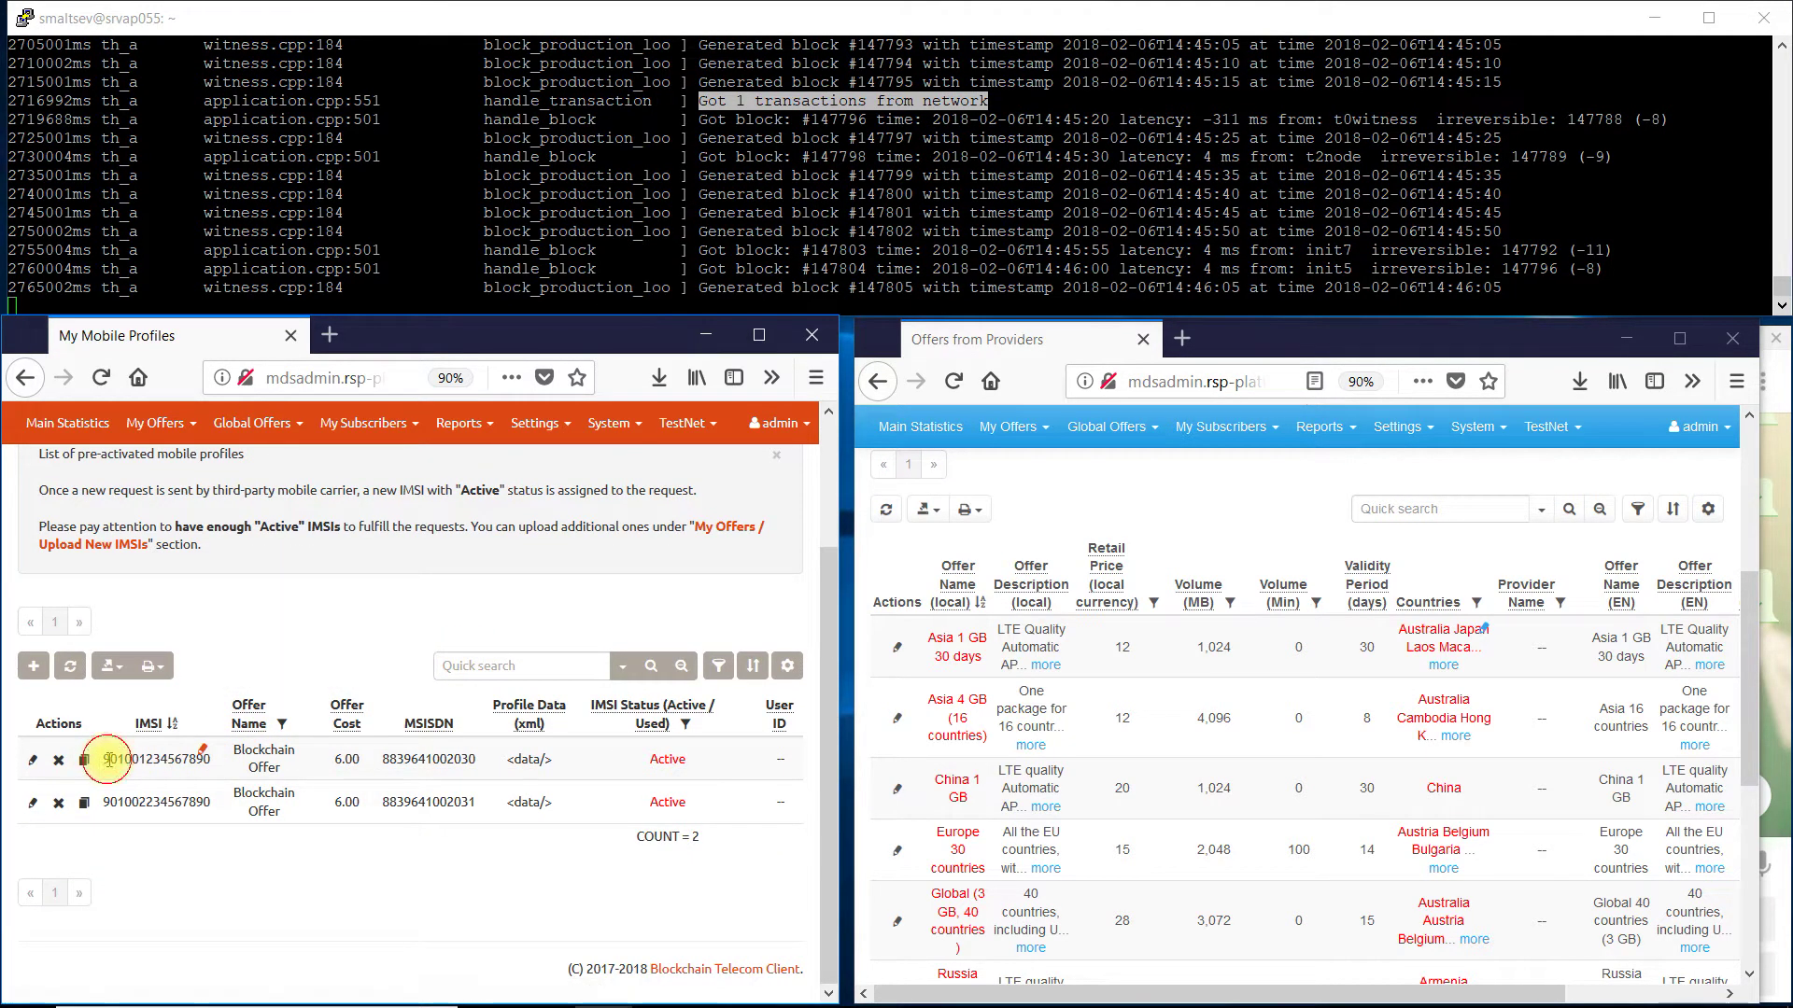
drag(103, 759, 218, 765)
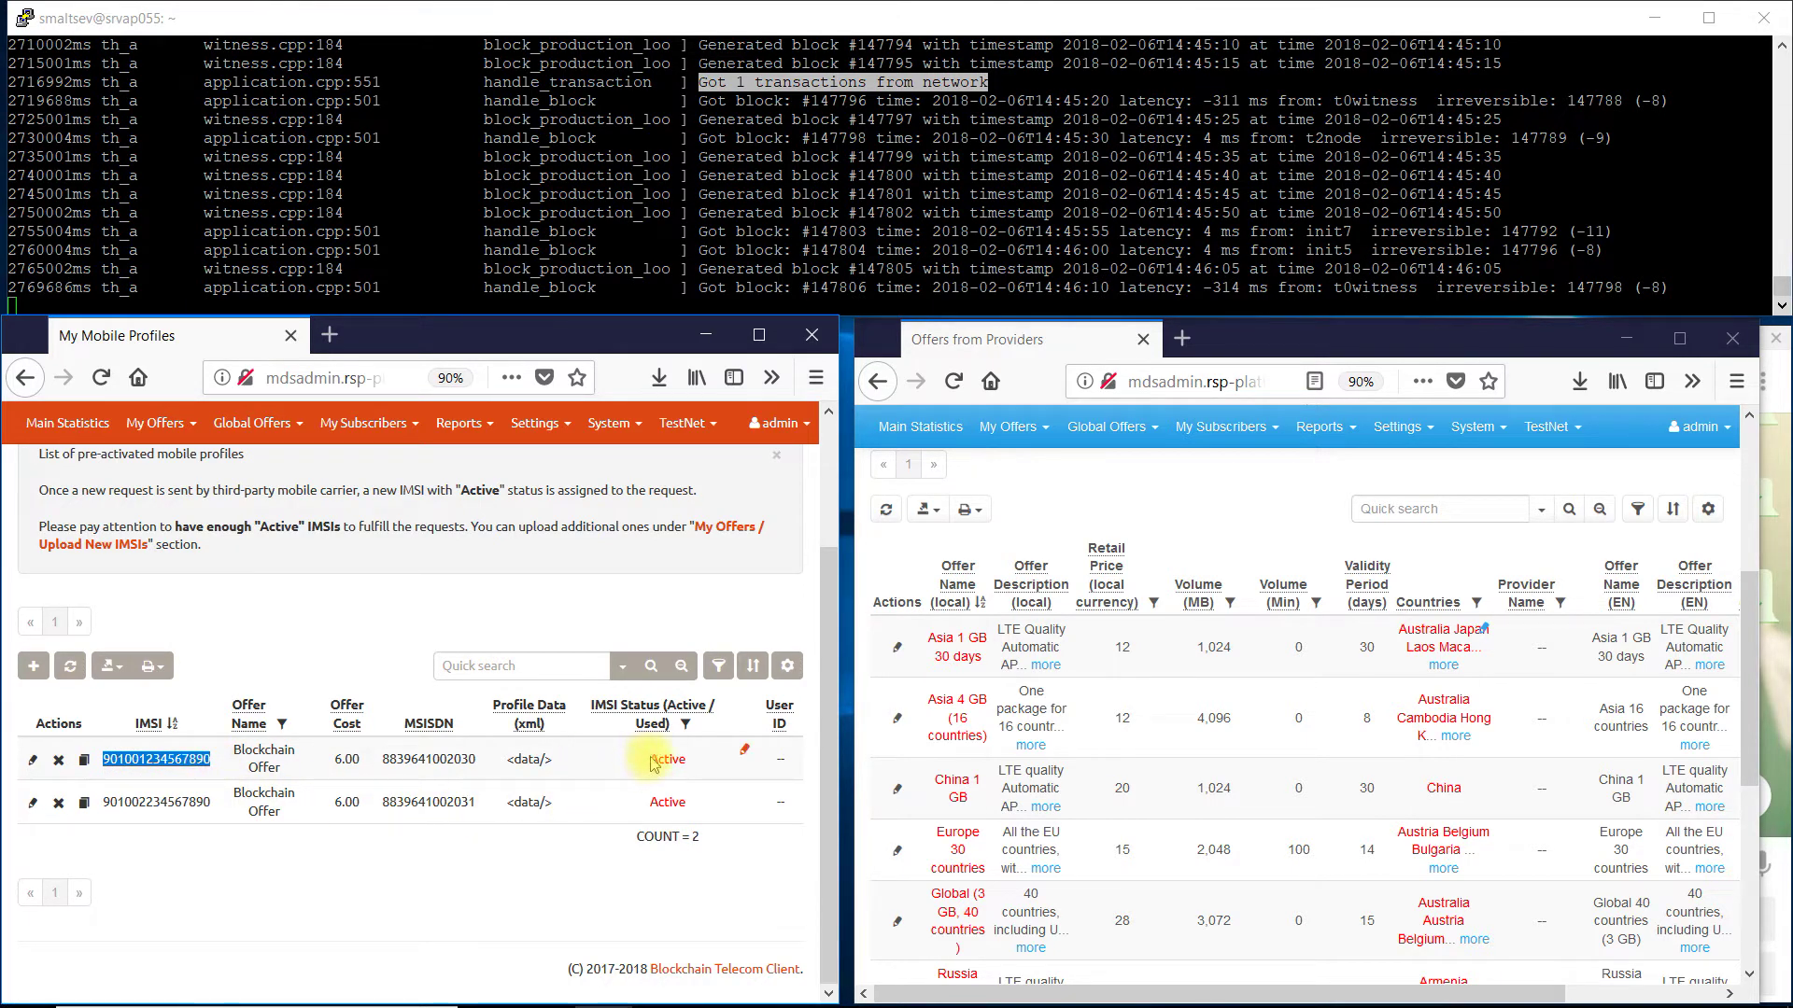
drag(652, 760, 676, 761)
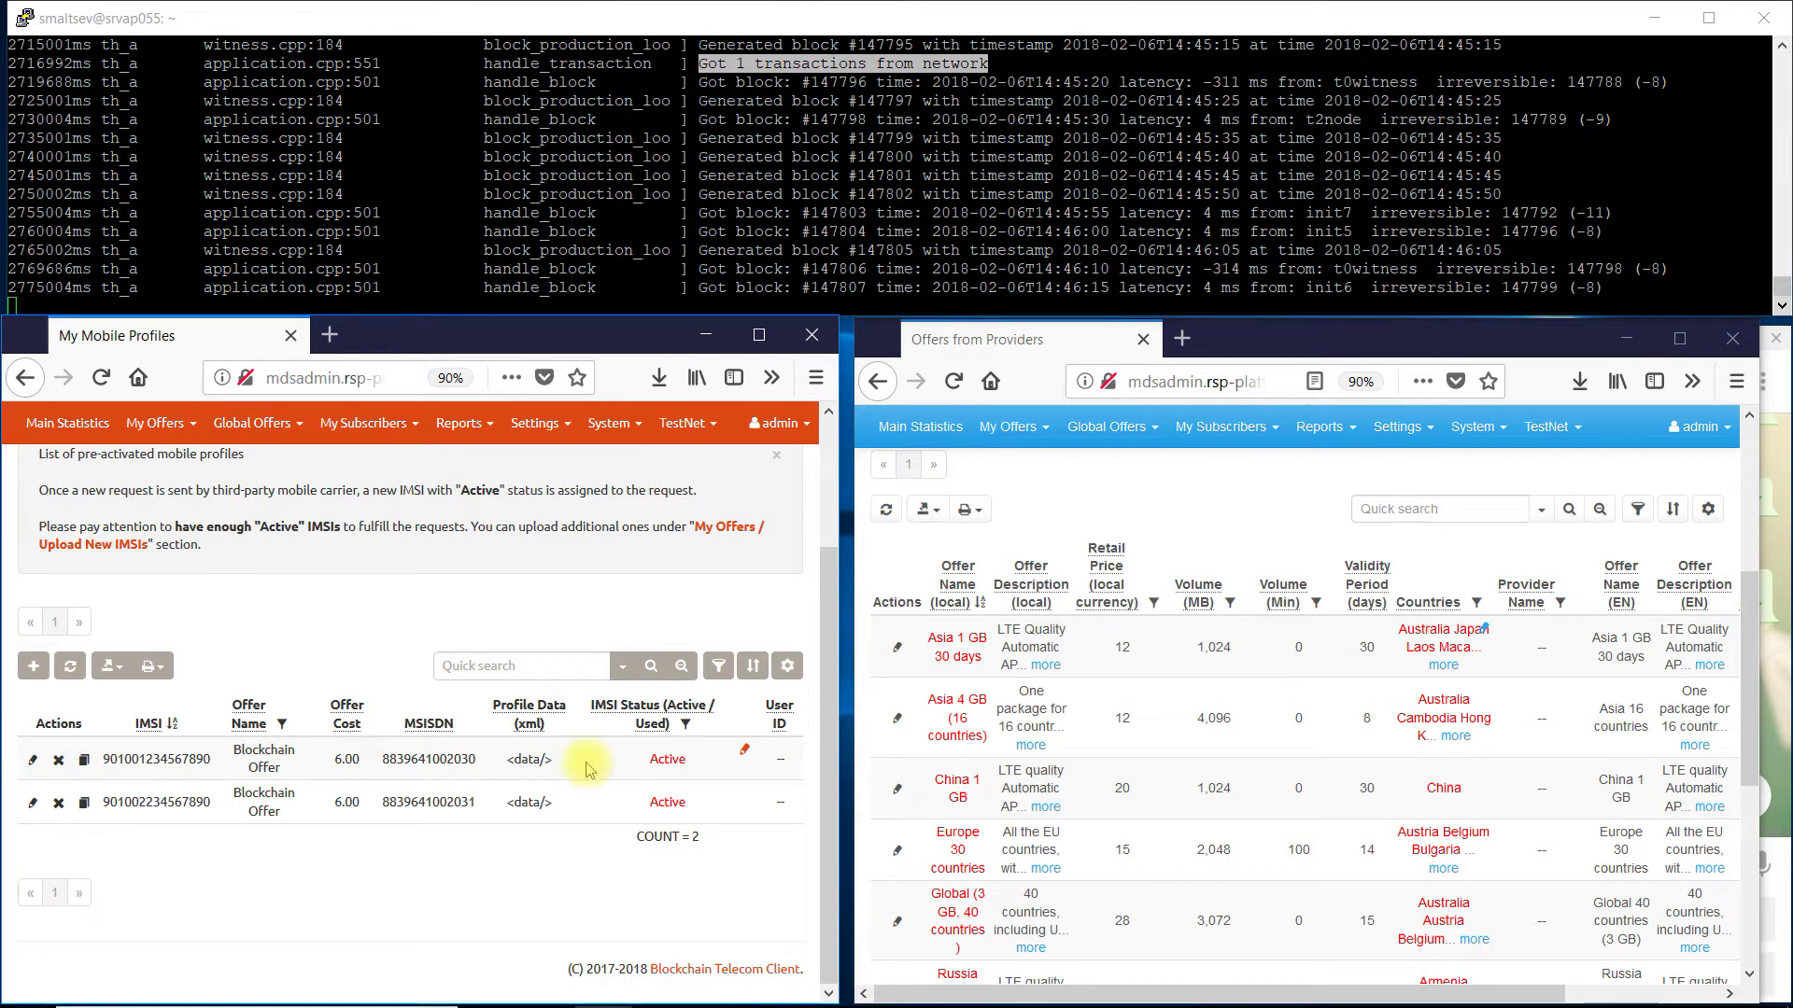
- Refresh Offers from Providers in the blue client and locate the Blockchain Offer row
mouse_move(1066, 567)
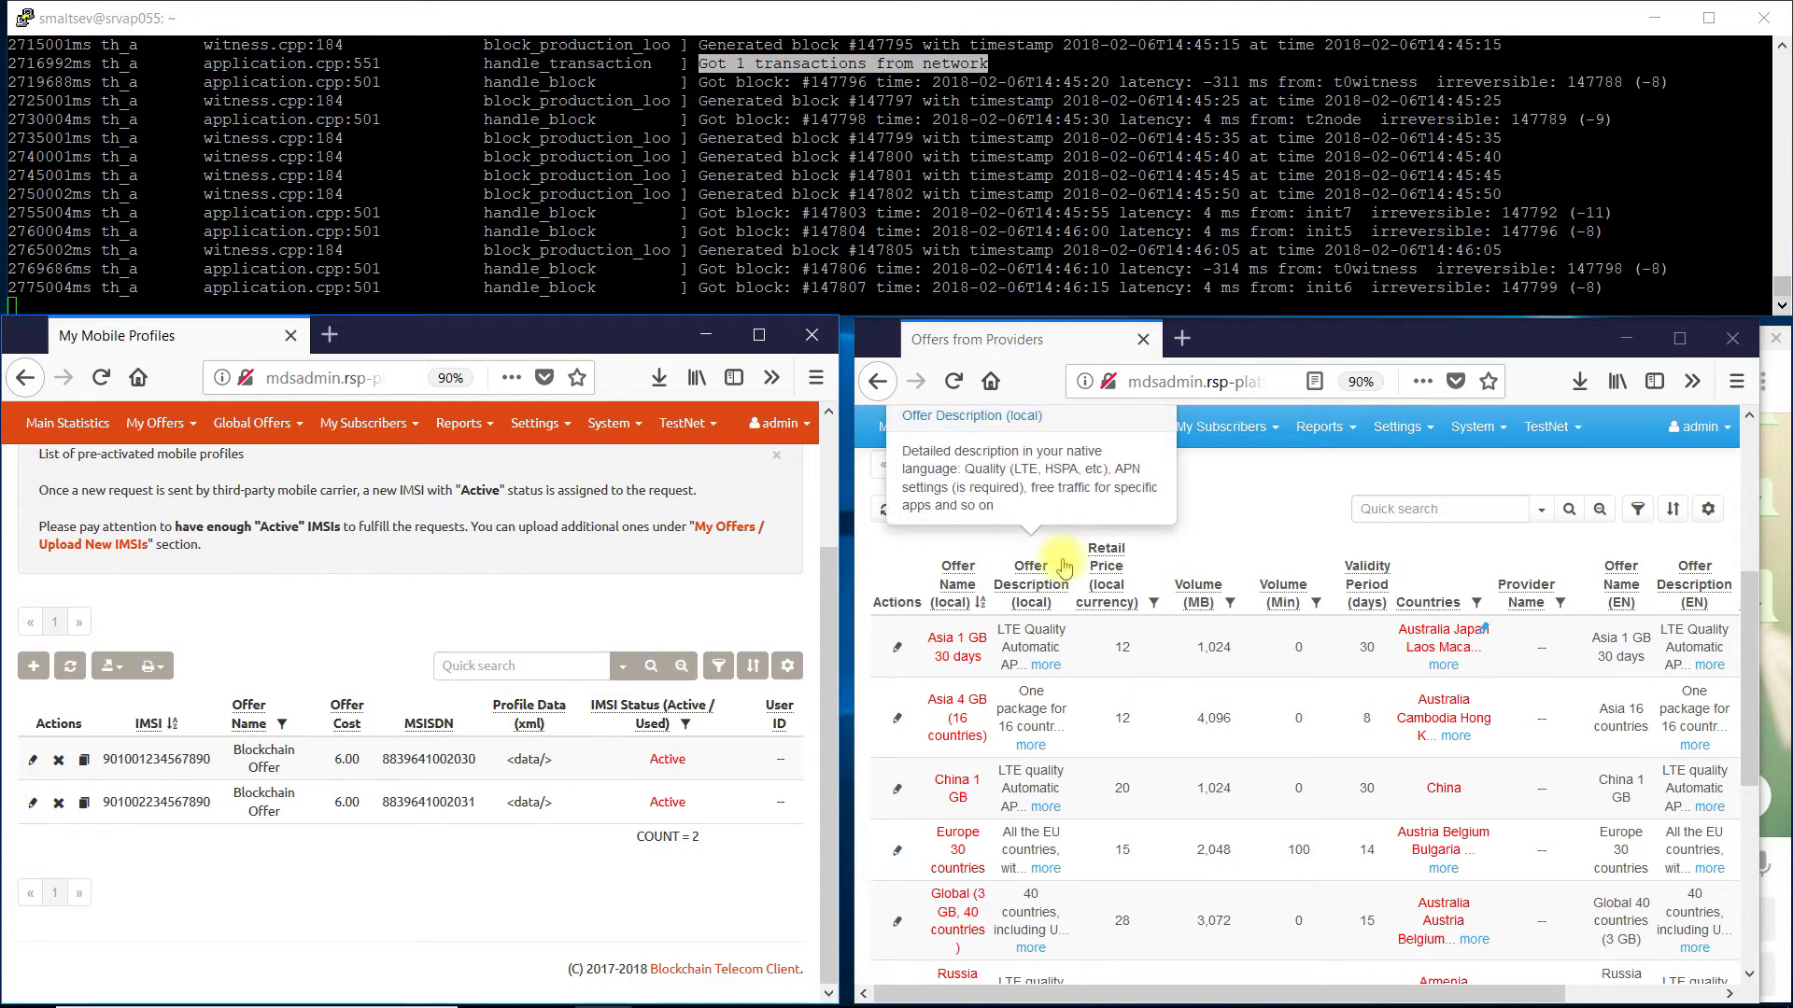
click(884, 510)
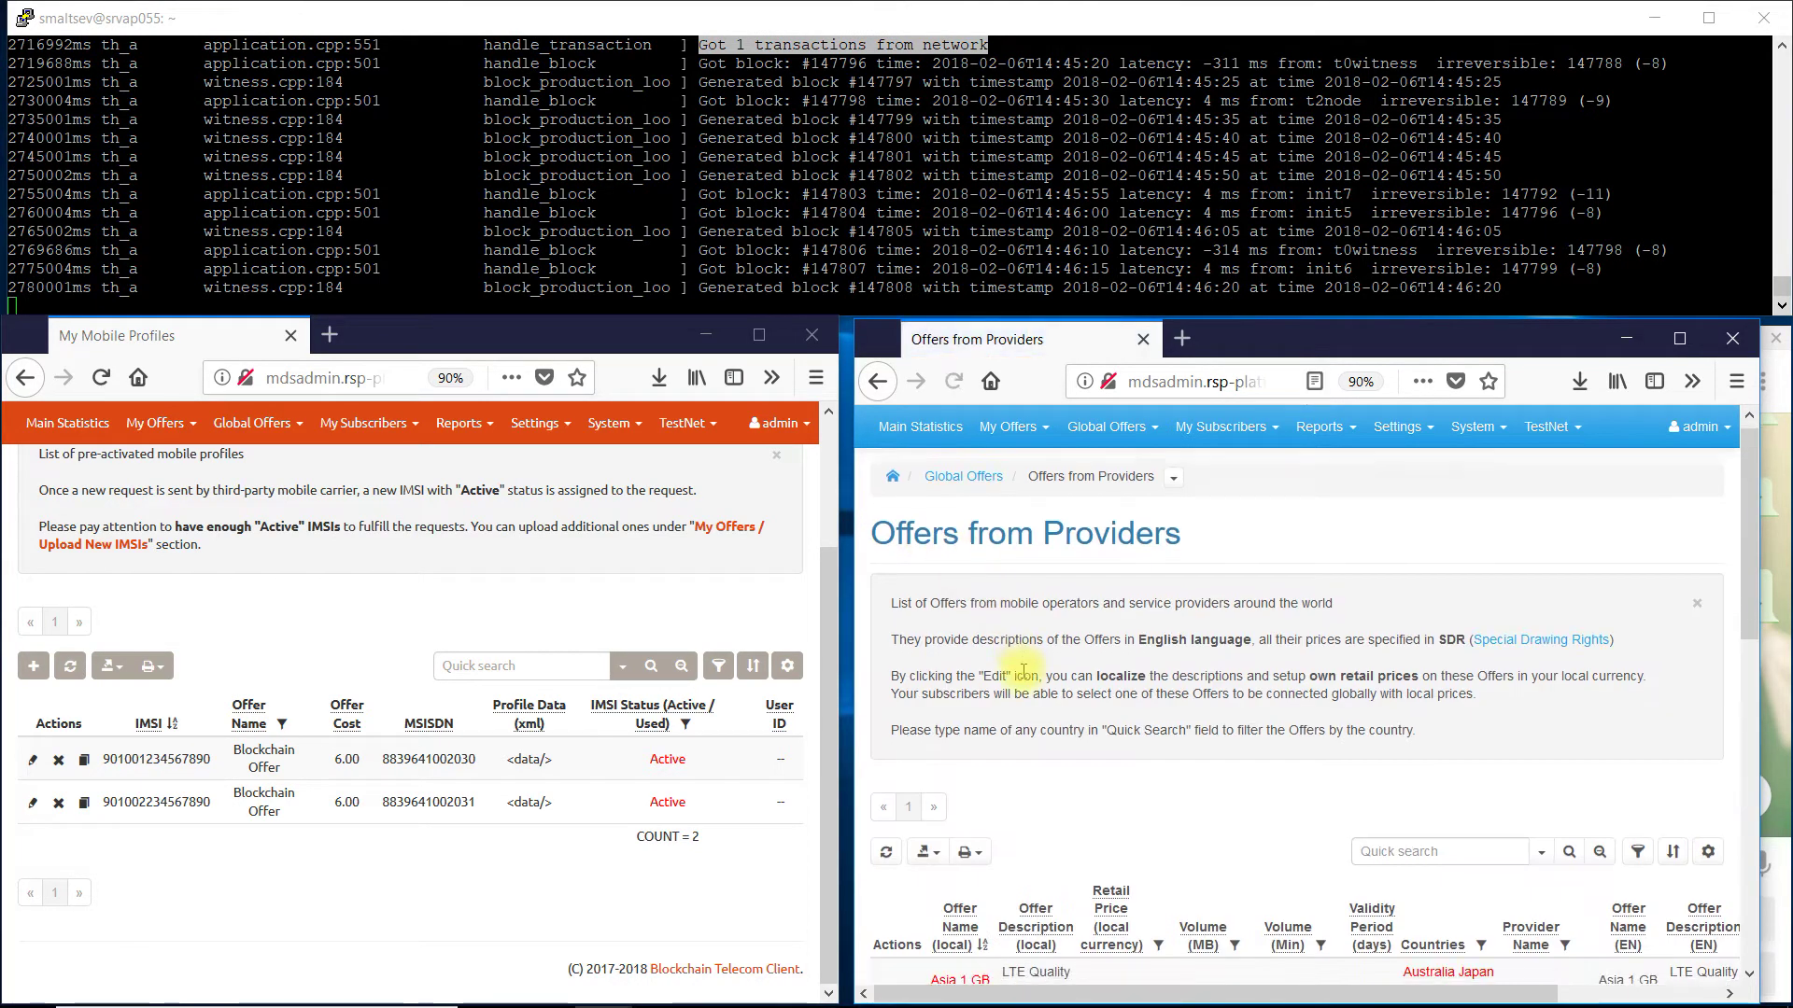
scroll(1023, 674, down, 4)
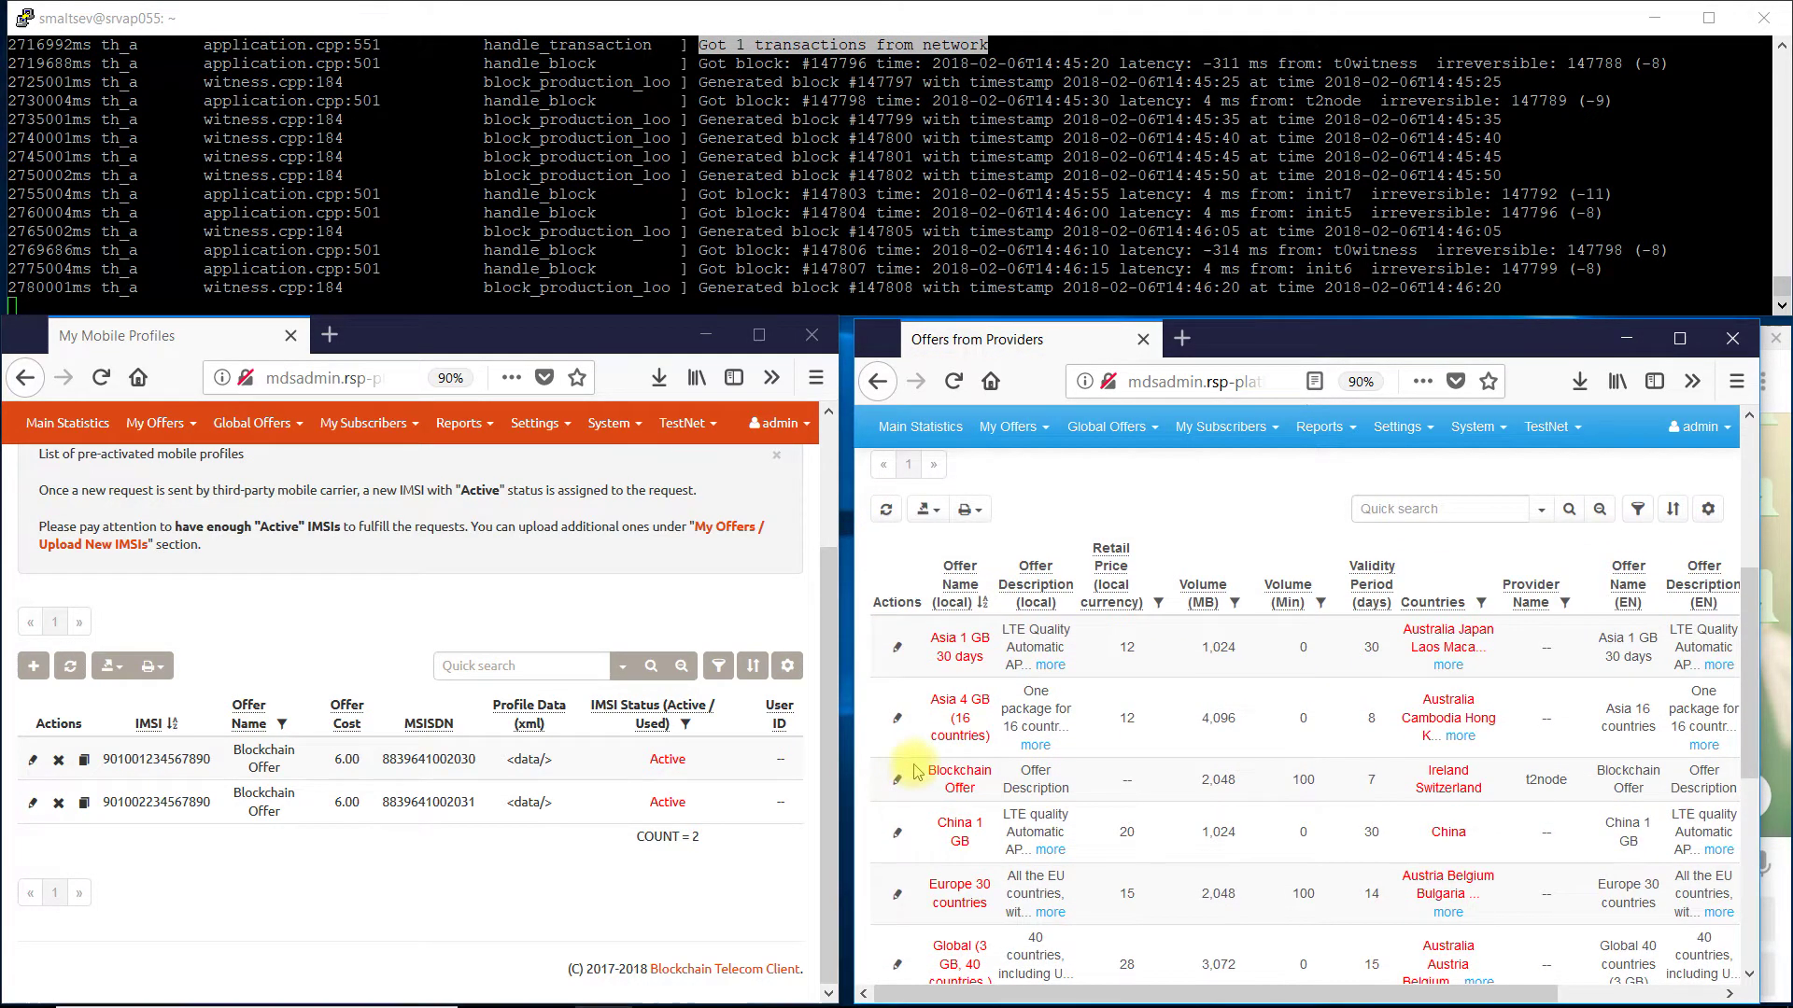
drag(915, 771, 1117, 758)
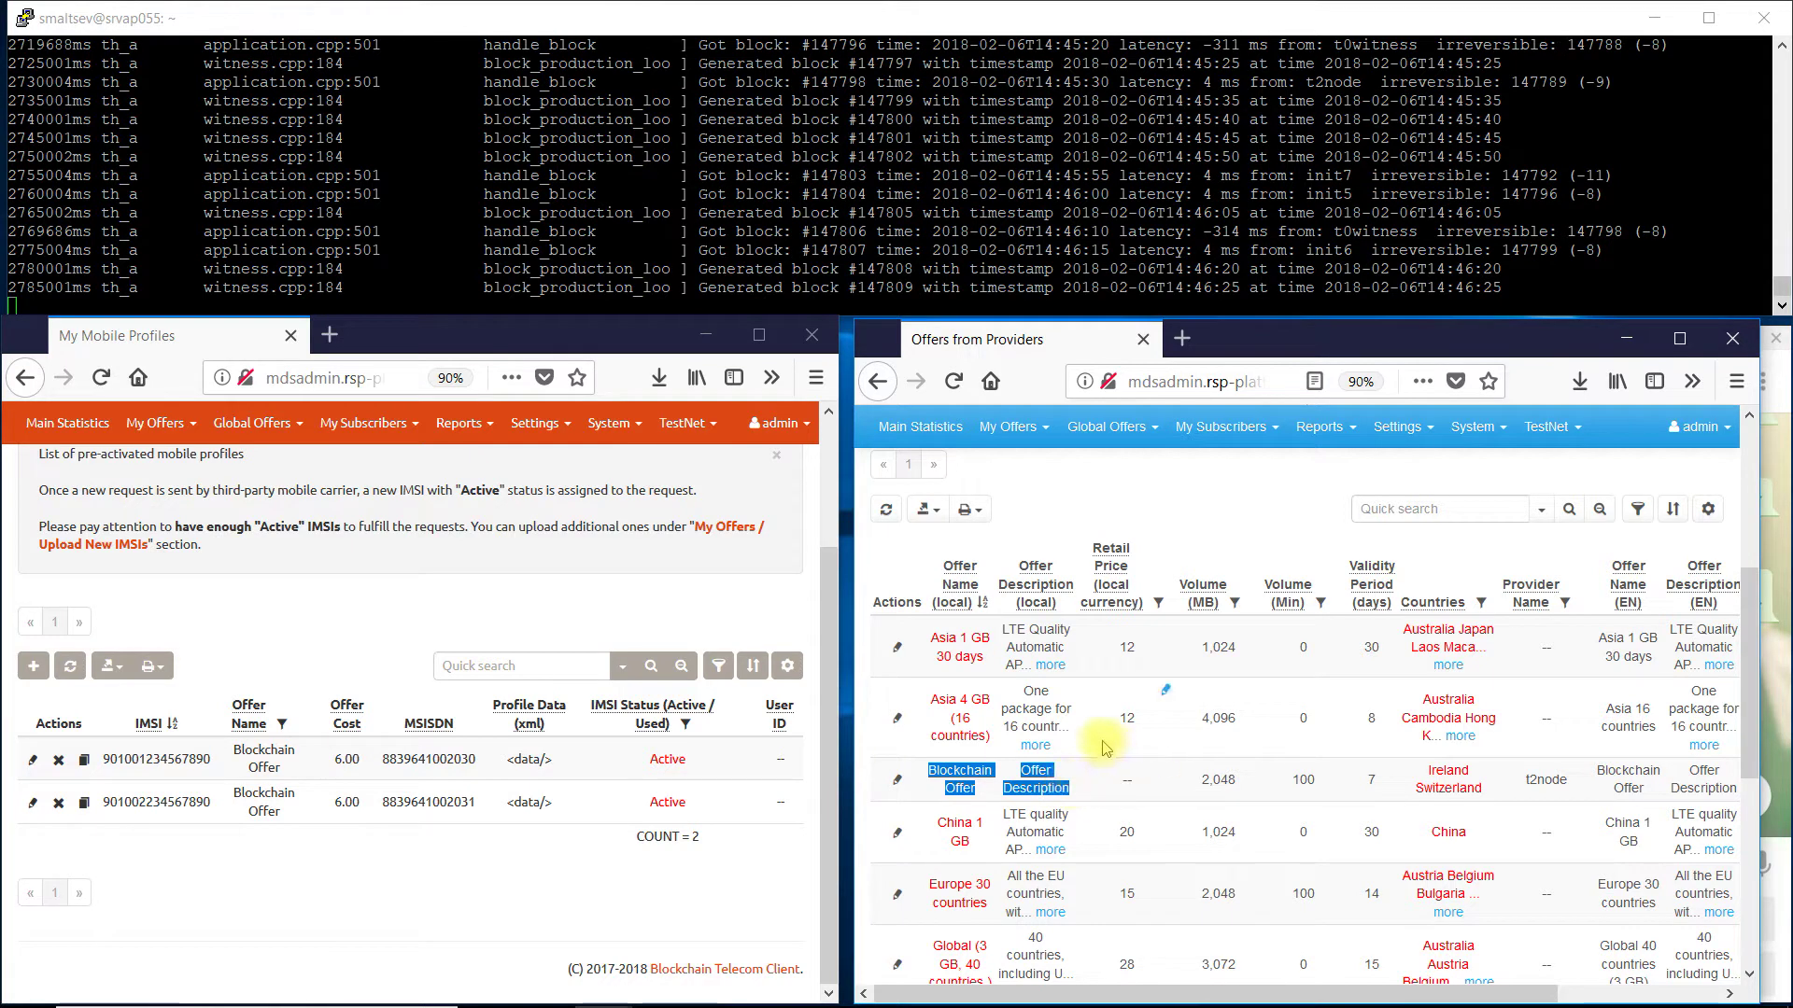
click(1103, 749)
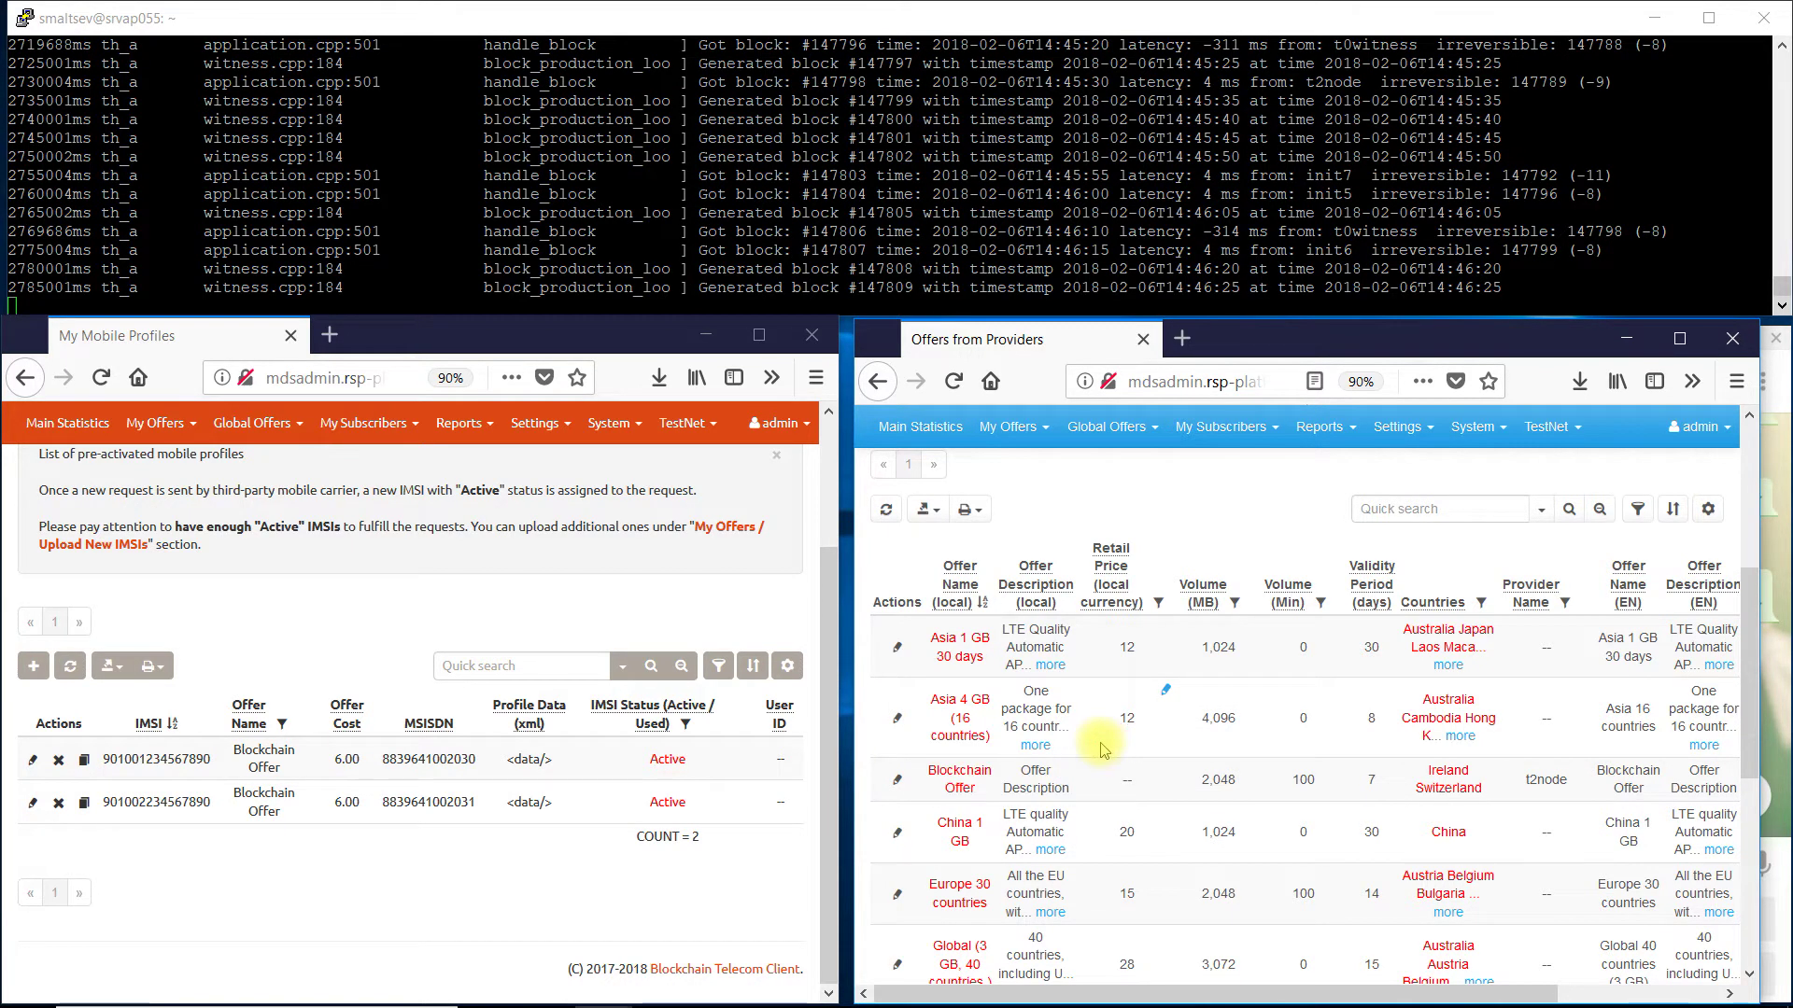
- Edit Blockchain Offer in the blue client, changing its local name to "Local Blockchain Offer" and adding the line "in local language" to its local description
click(897, 785)
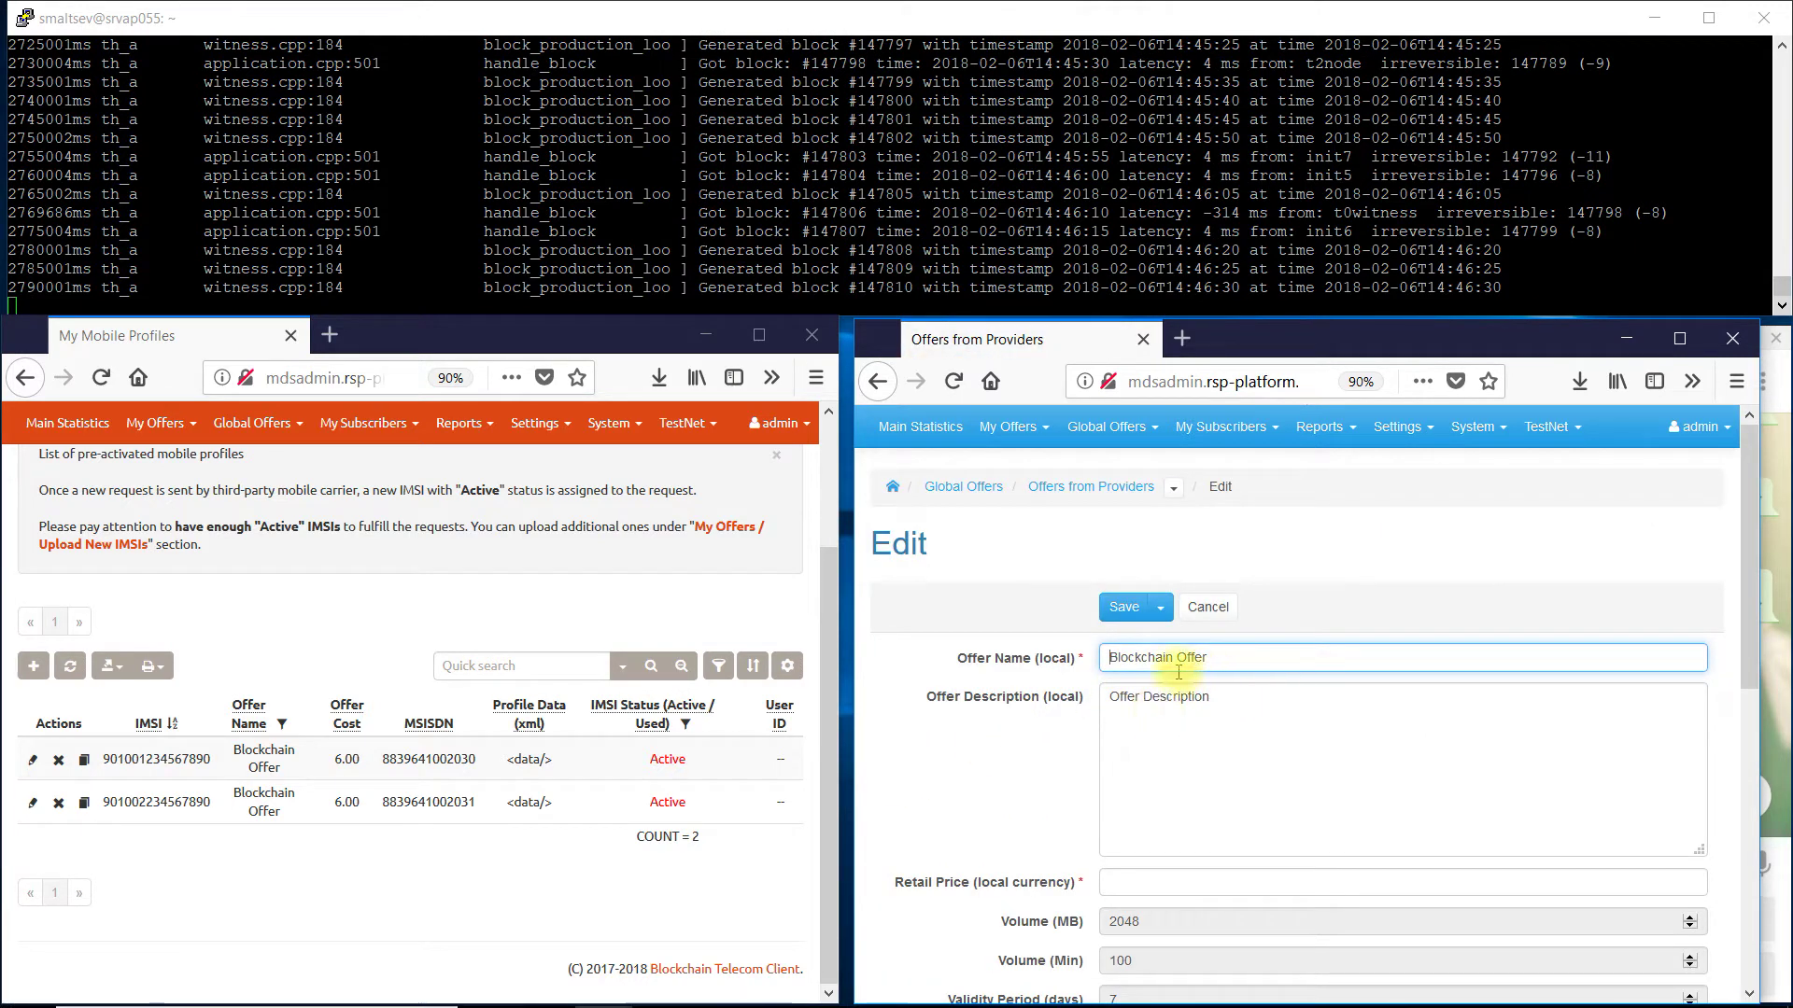
text(Local)
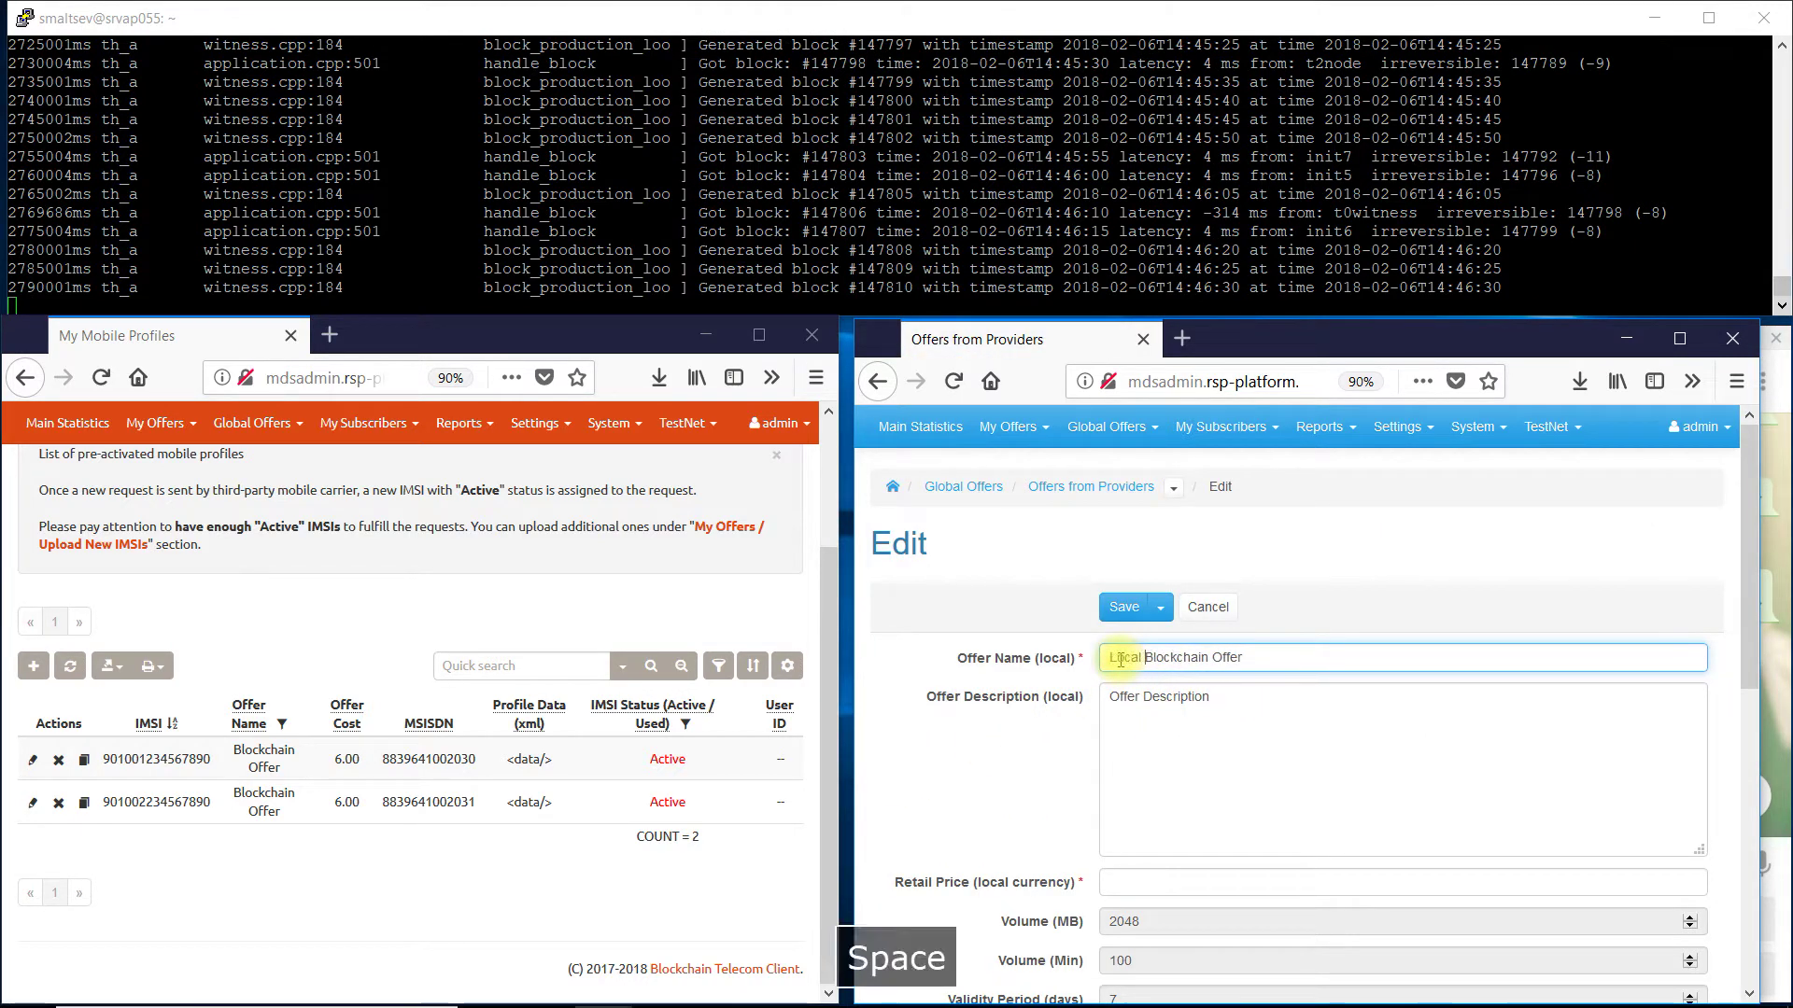
click(1231, 688)
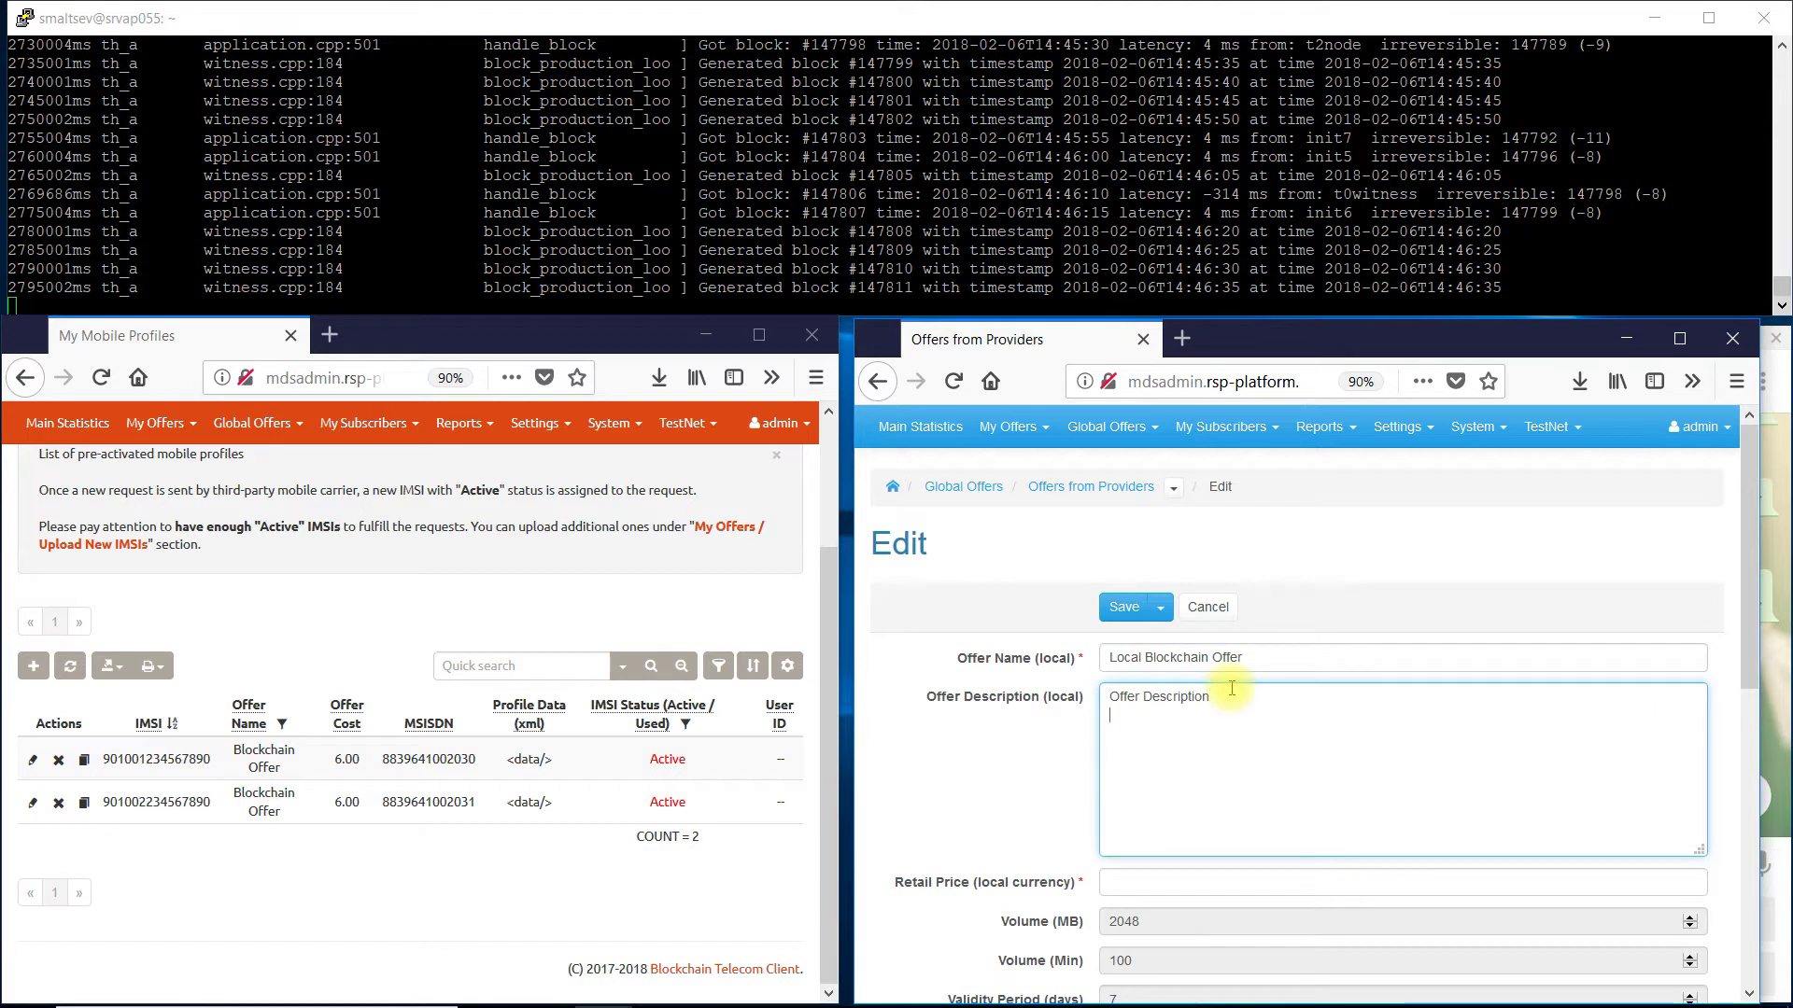
text(in local language)
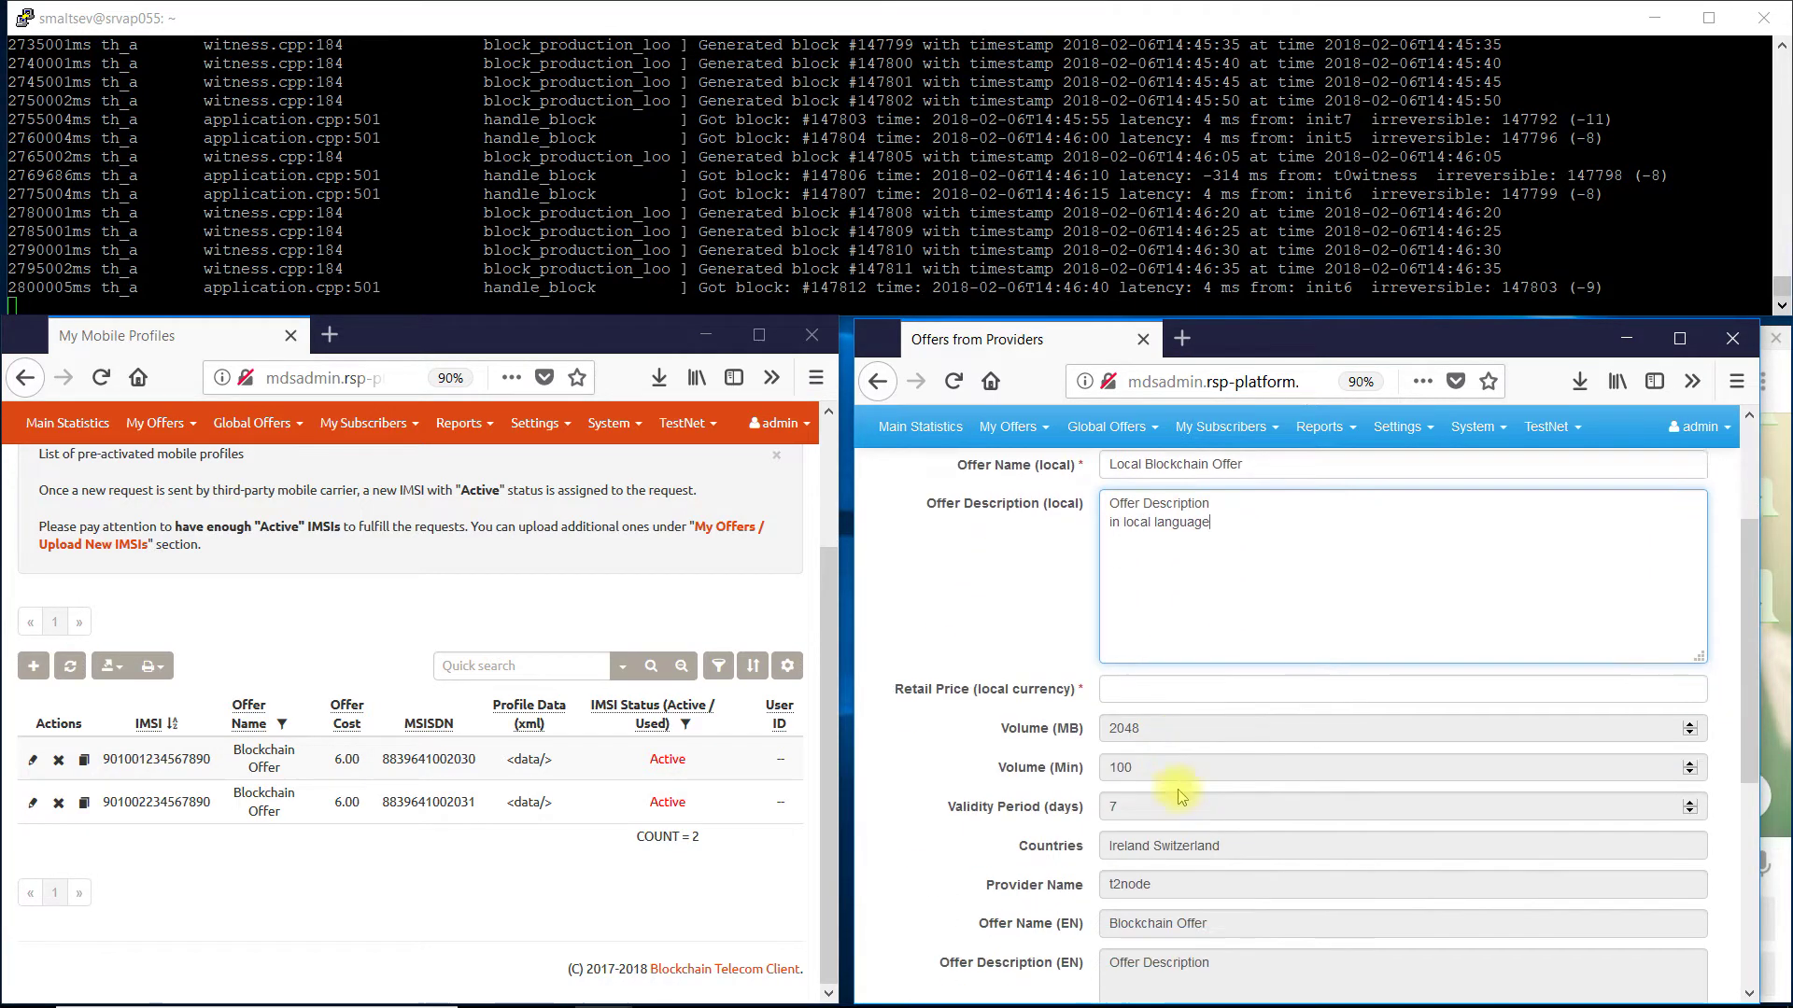
- Set the offer's retail price in local currency to 15 and save the localized offer
scroll(1118, 651, down, 3)
click(1119, 650)
text(1)
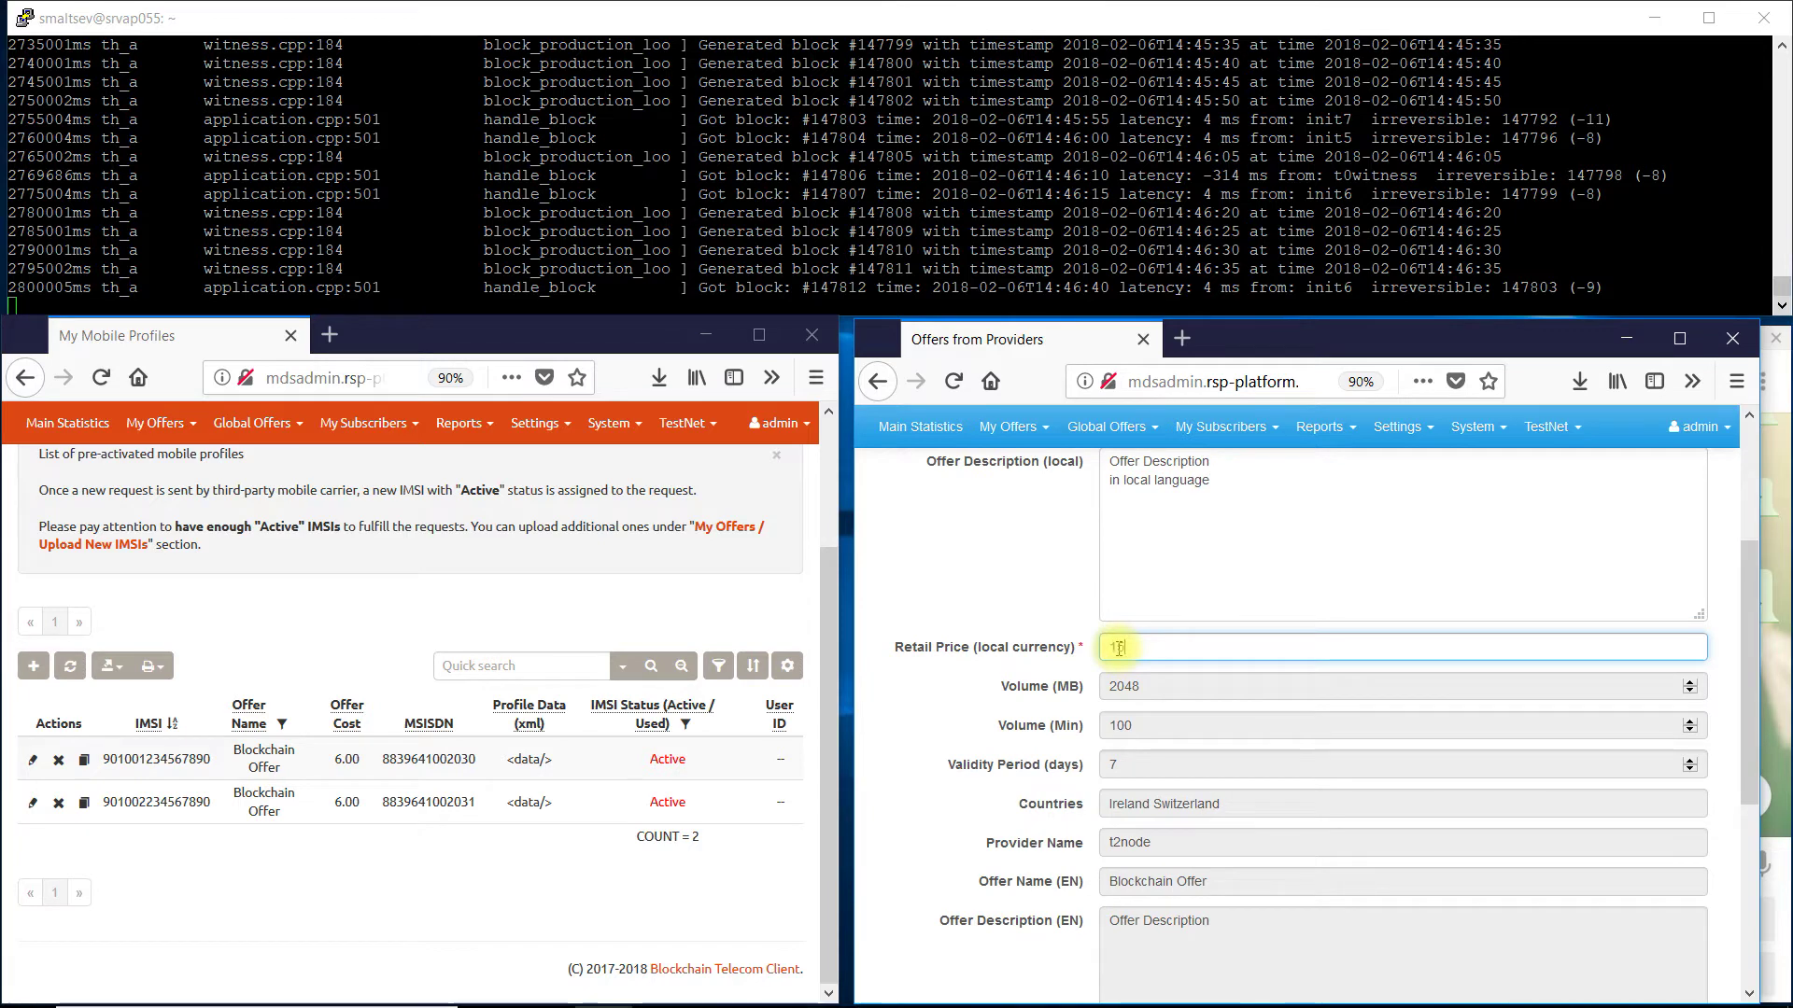
text(5)
scroll(941, 691, down, 5)
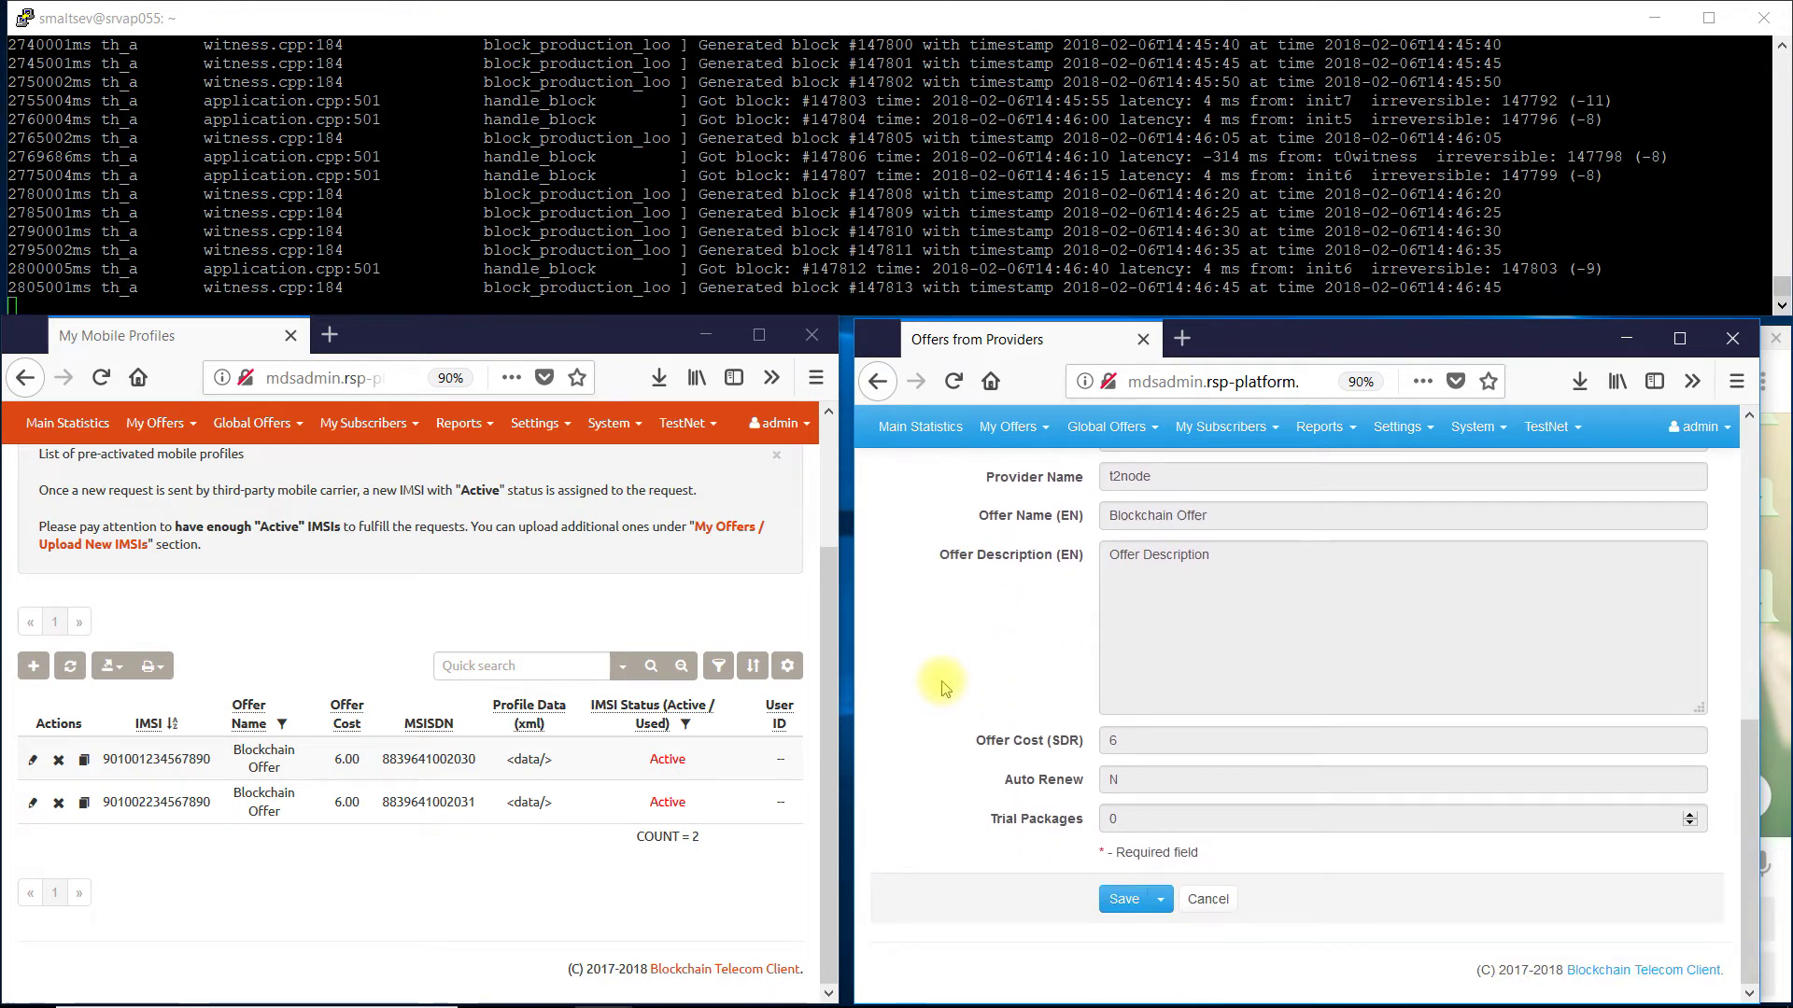
click(1117, 899)
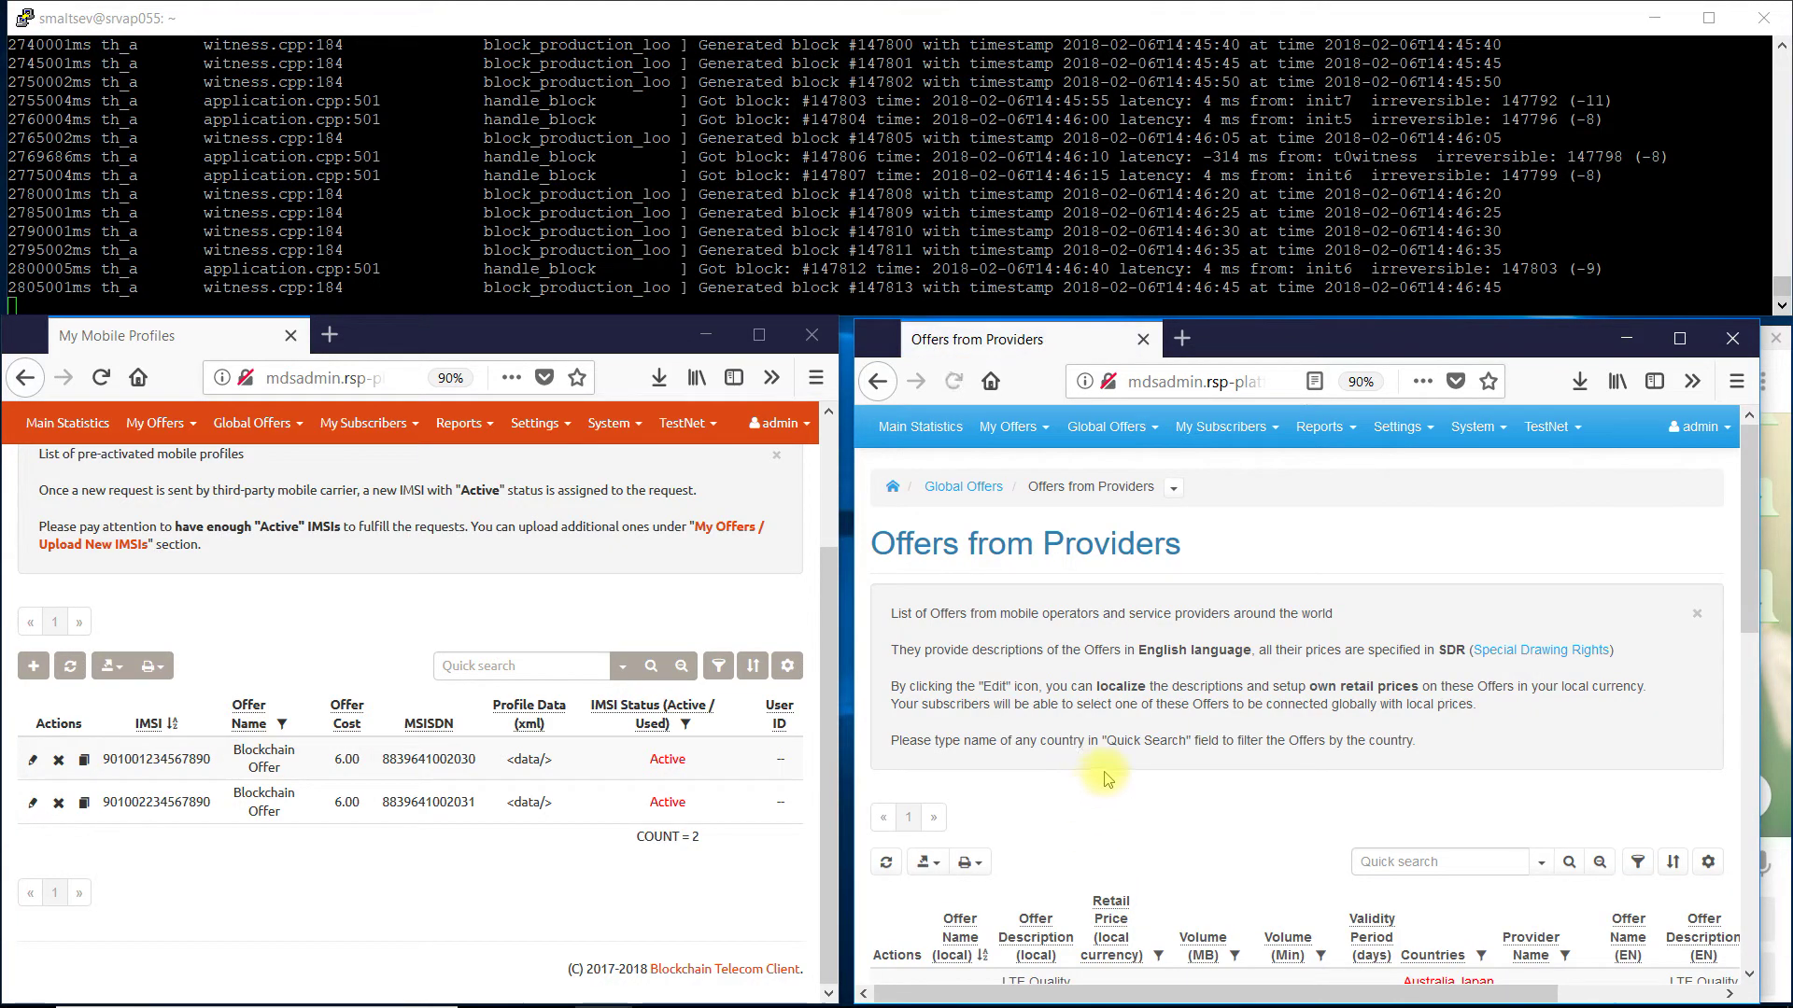
- Find Local Blockchain Offer in the blue client's provider offers and view its full local description
scroll(1121, 790, down, 2)
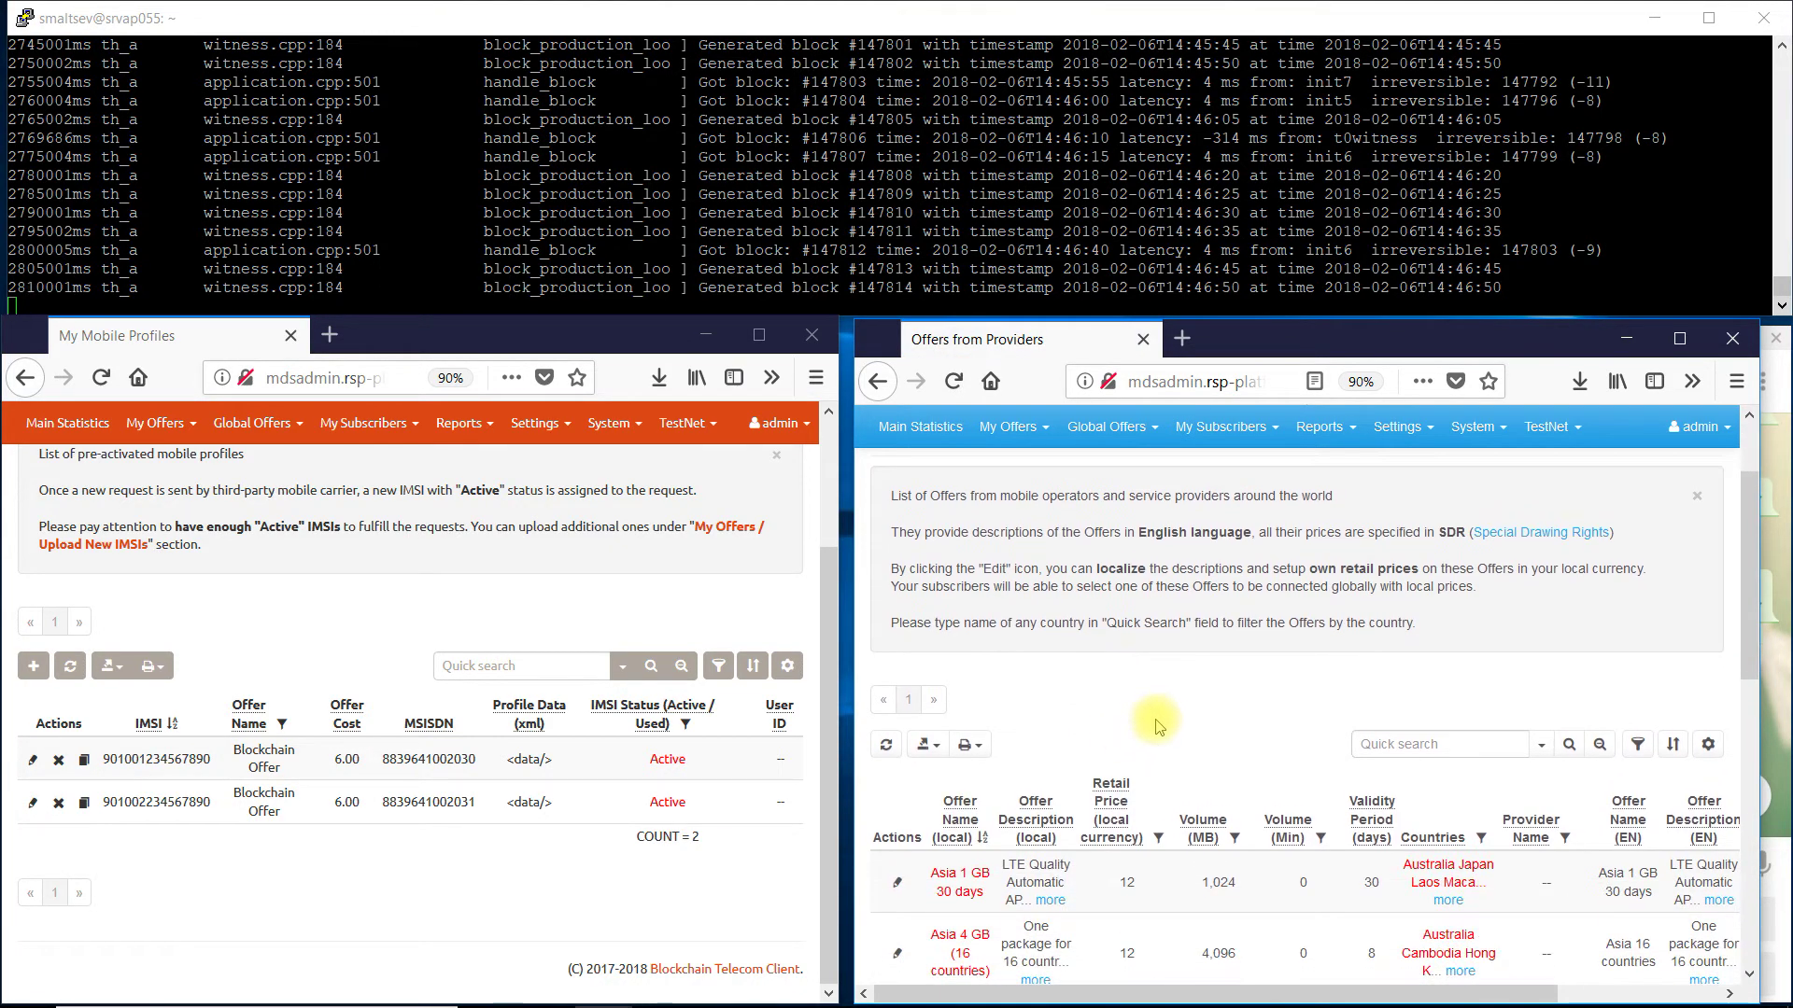
scroll(1157, 726, down, 2)
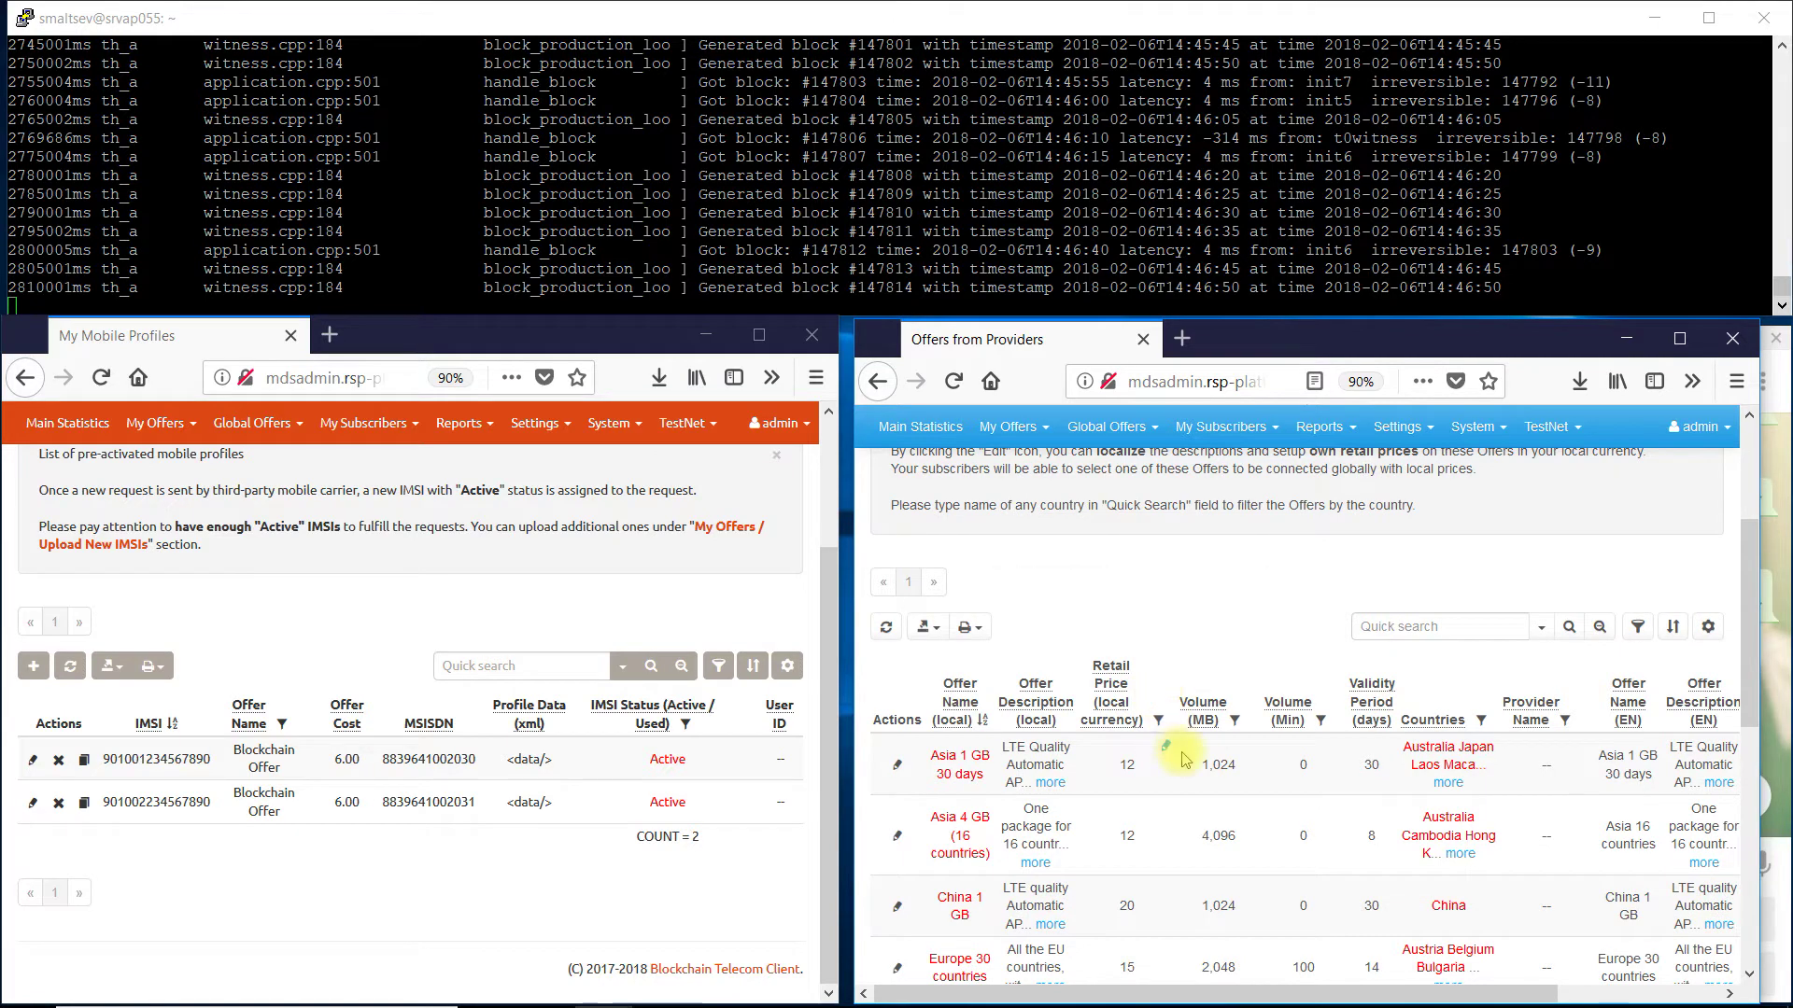
scroll(1183, 760, down, 2)
scroll(1167, 764, down, 3)
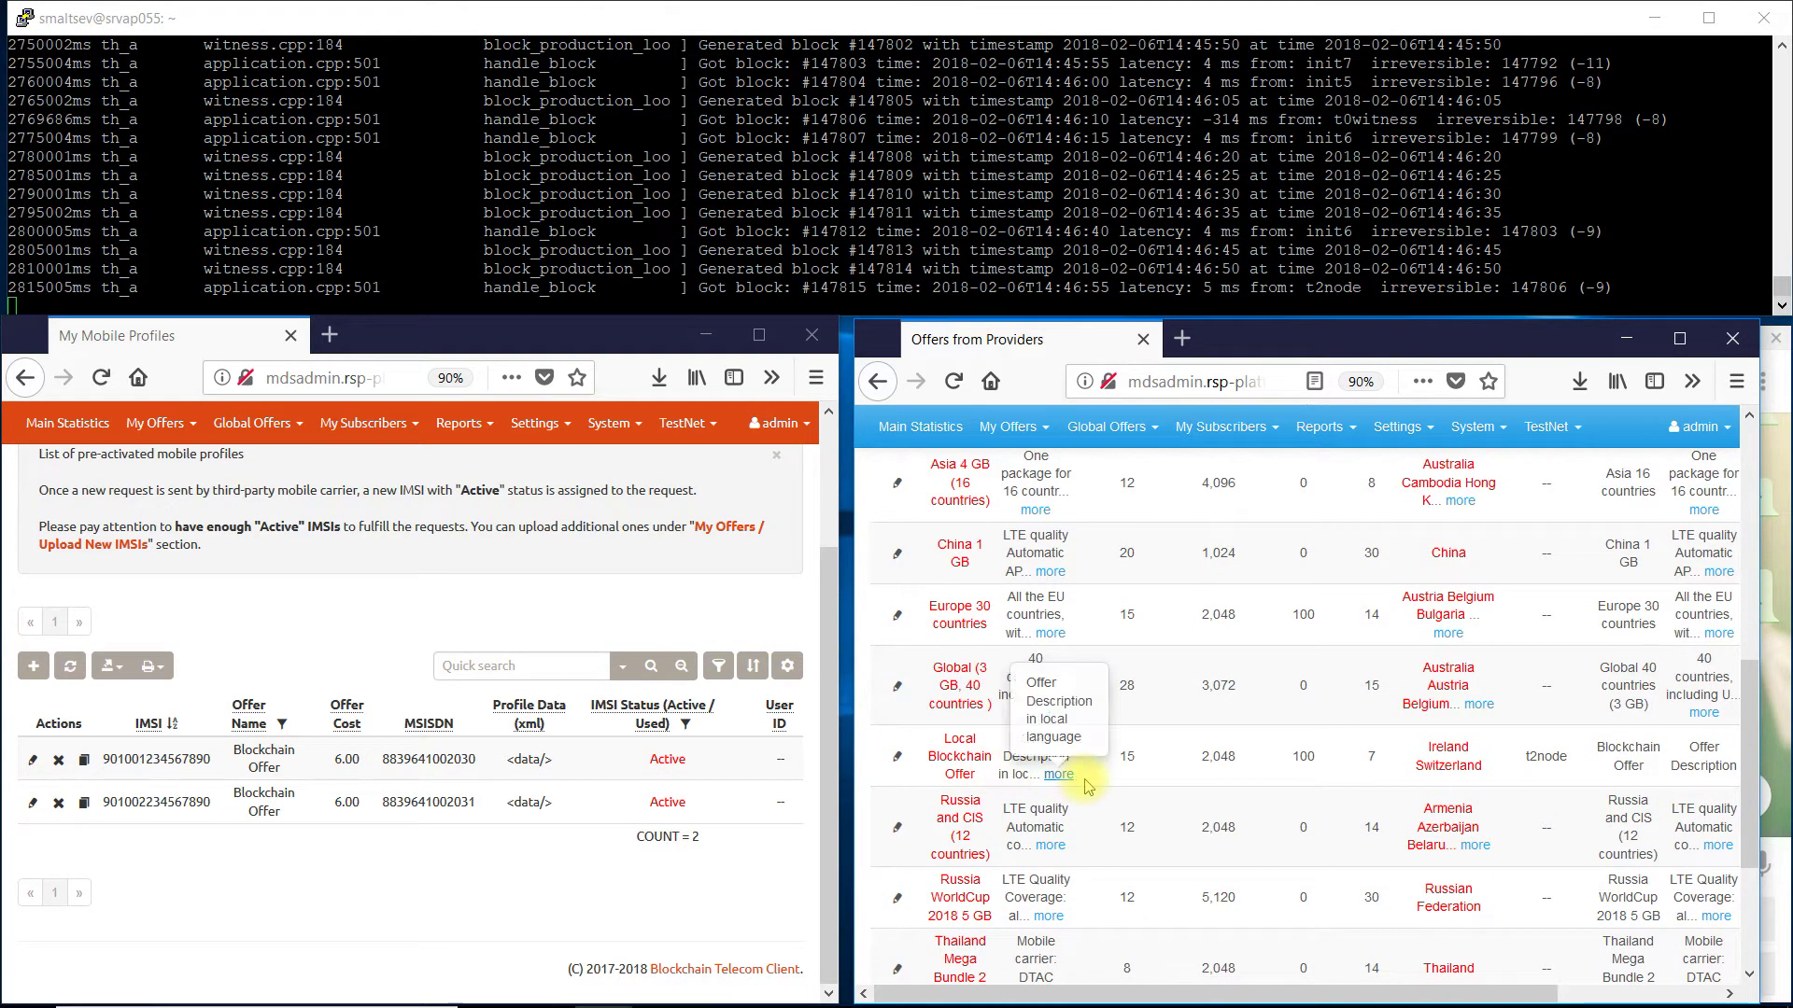
- Switch to the Blockchain Telecom bot chat and start selecting a package for Switzerland in Europe
click(1772, 451)
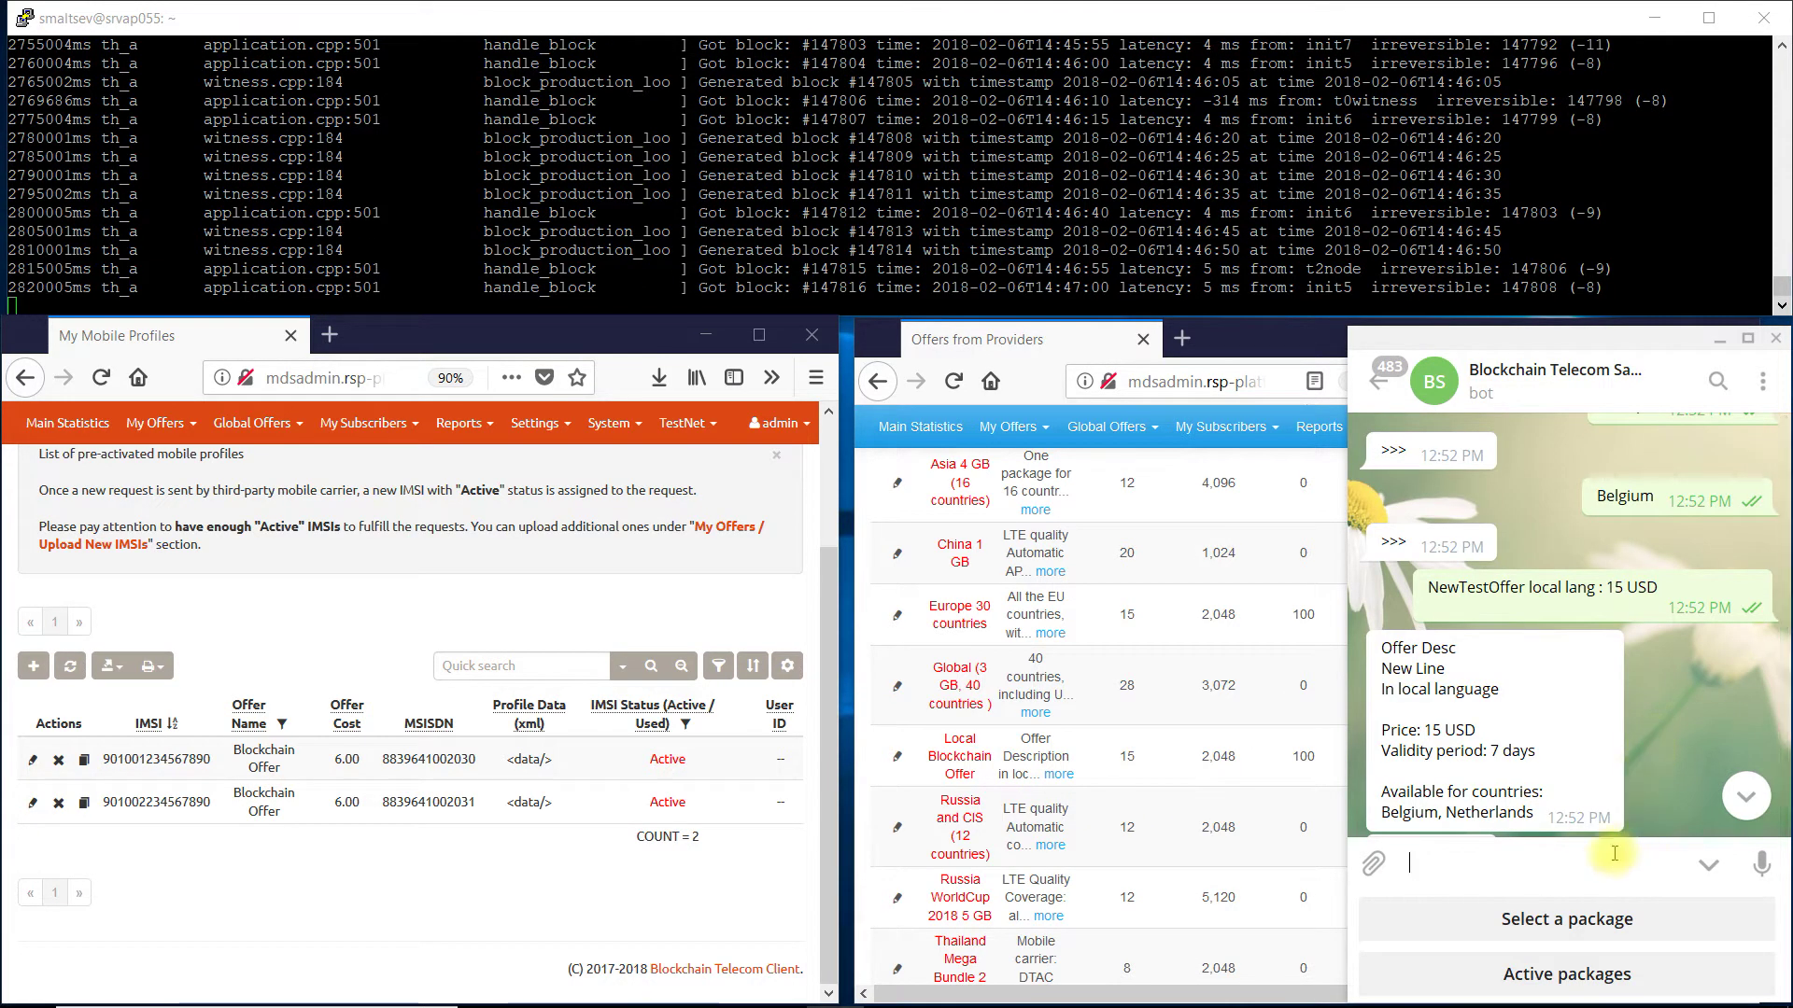
click(1576, 920)
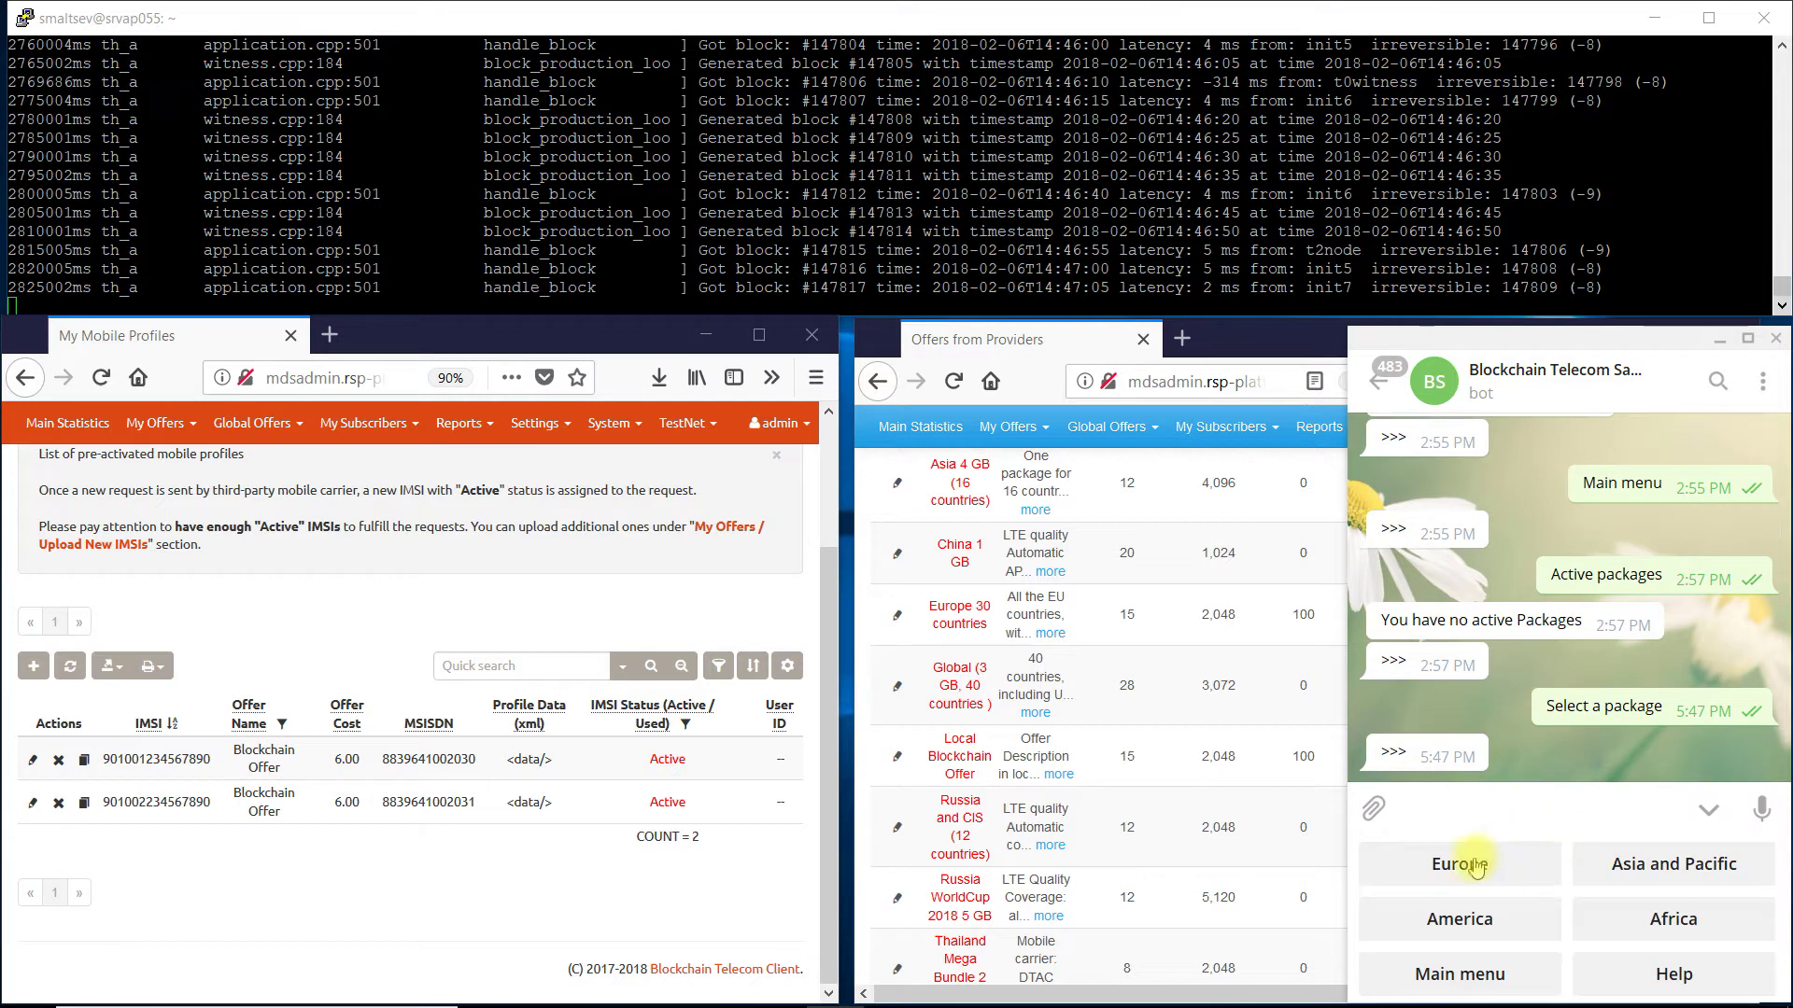
click(1463, 864)
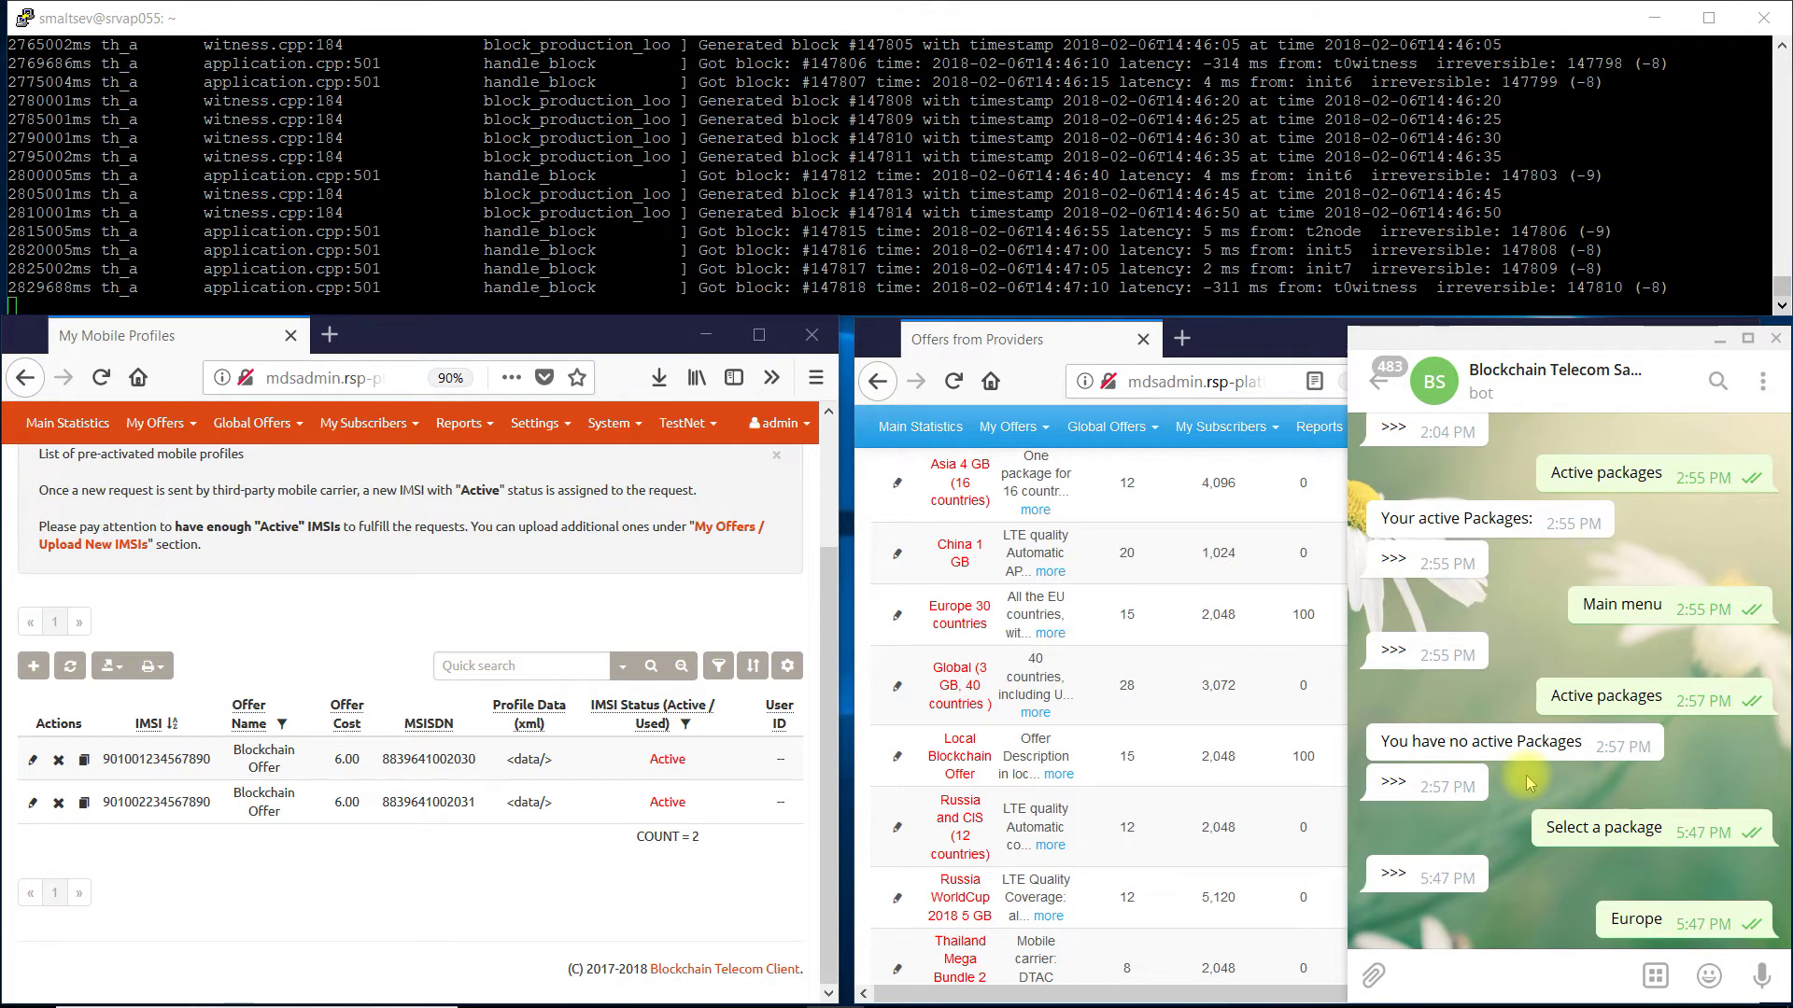
scroll(1539, 804, down, 6)
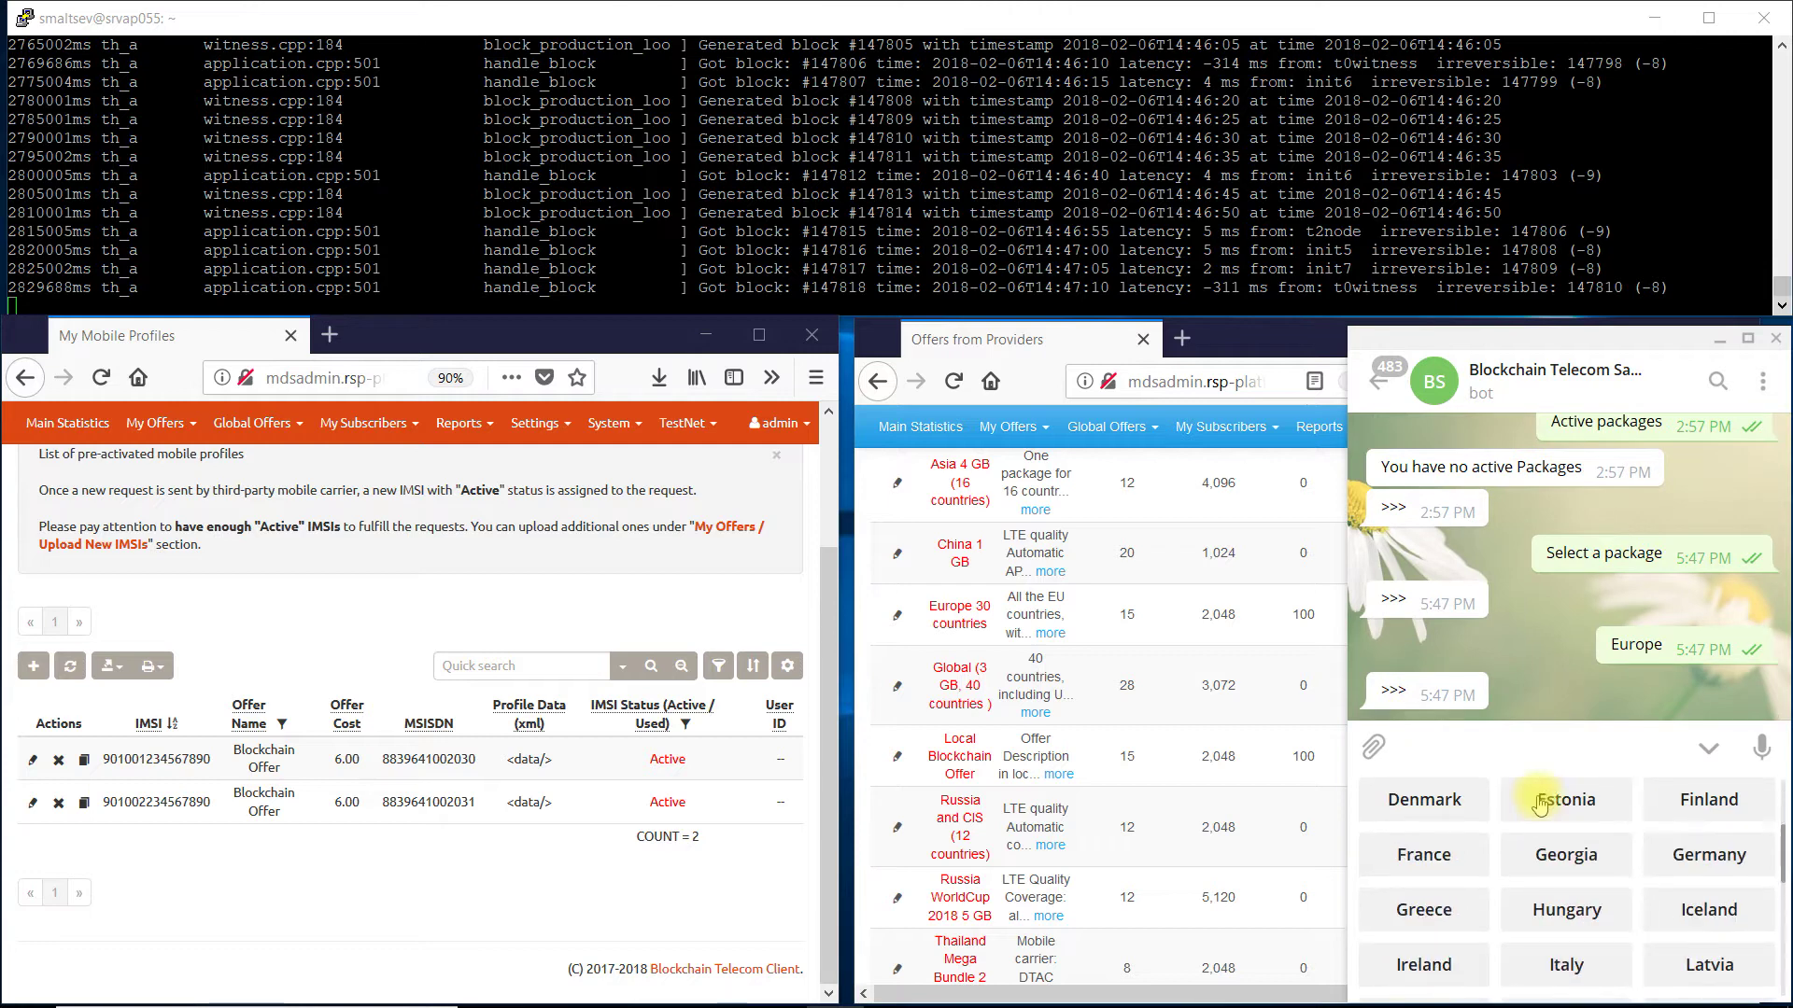
scroll(1539, 813, down, 1)
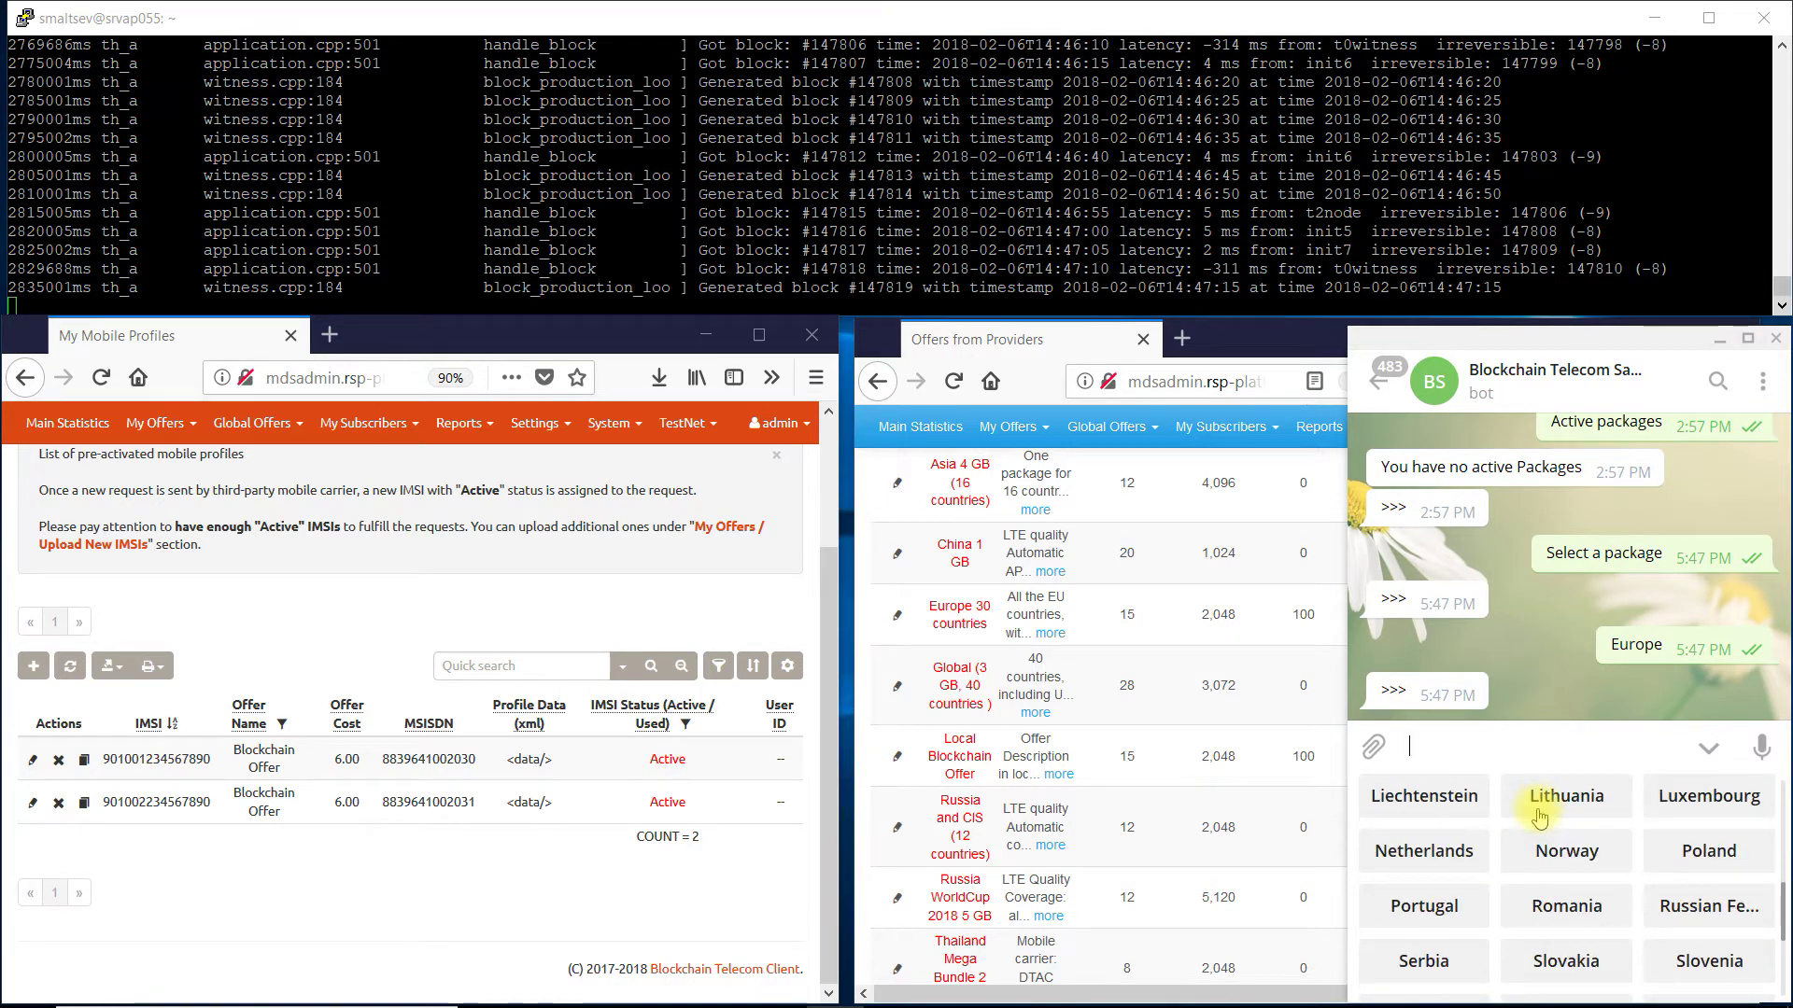
scroll(1539, 815, down, 4)
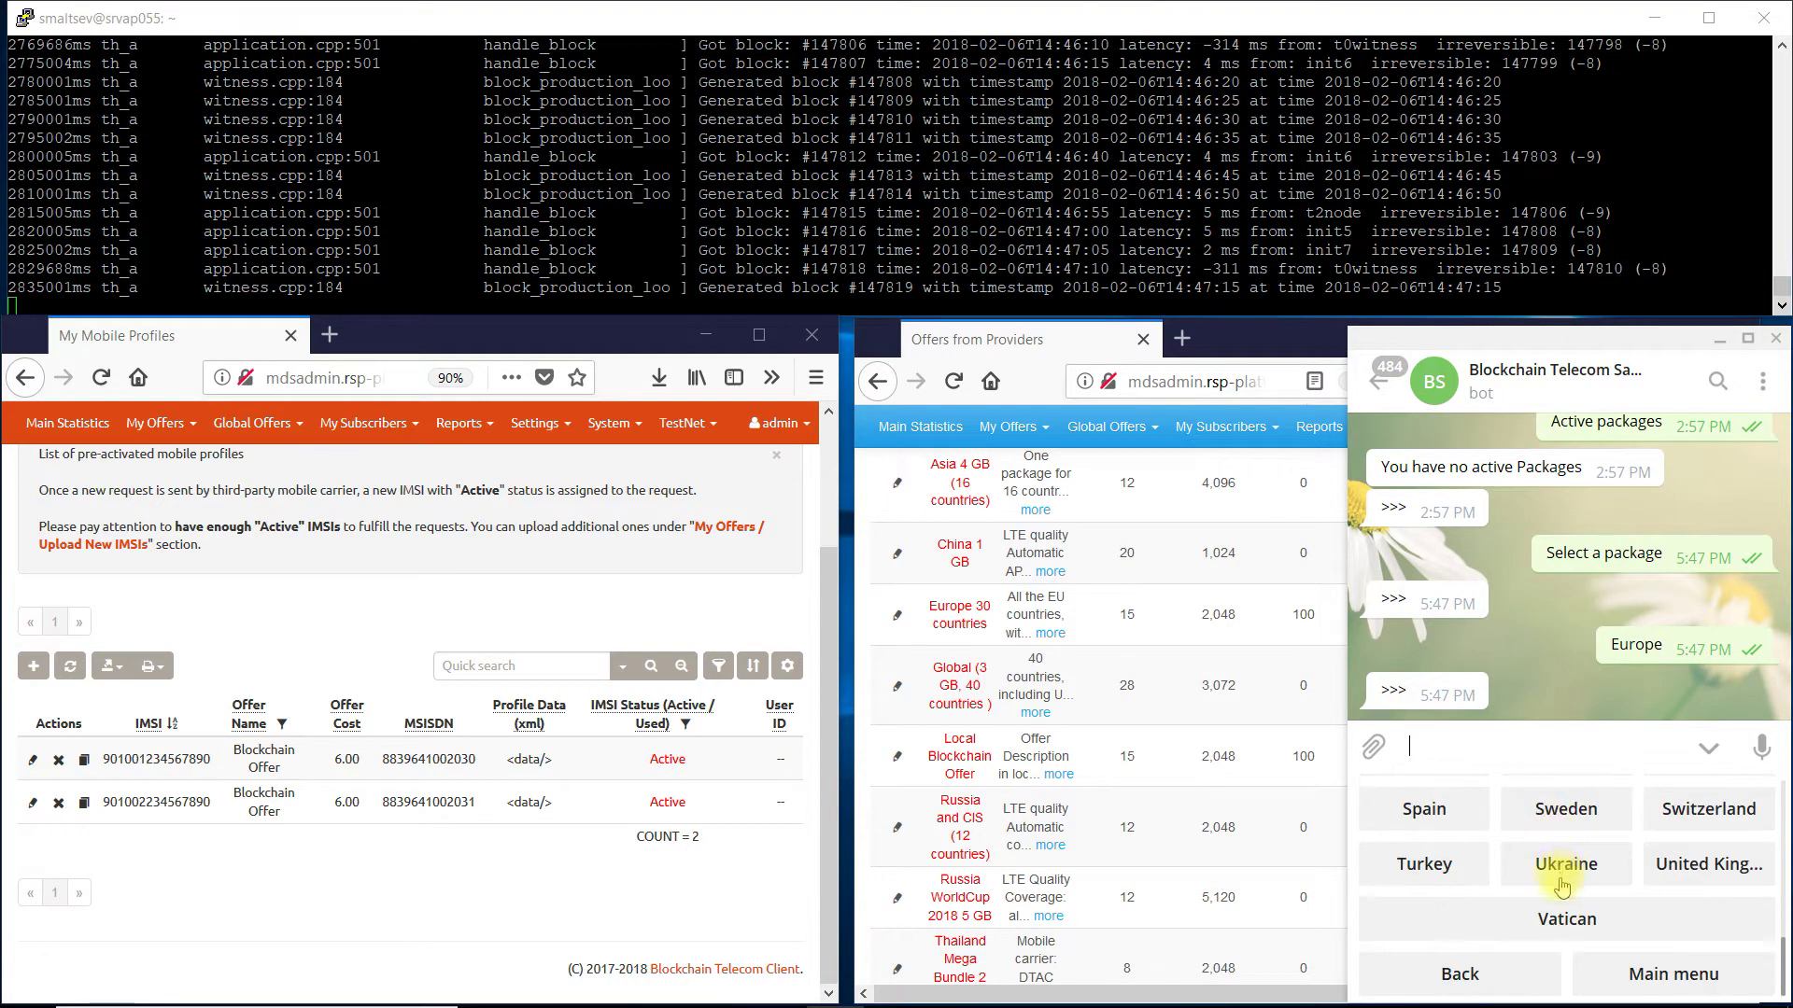
scroll(1561, 885, up, 1)
click(1677, 861)
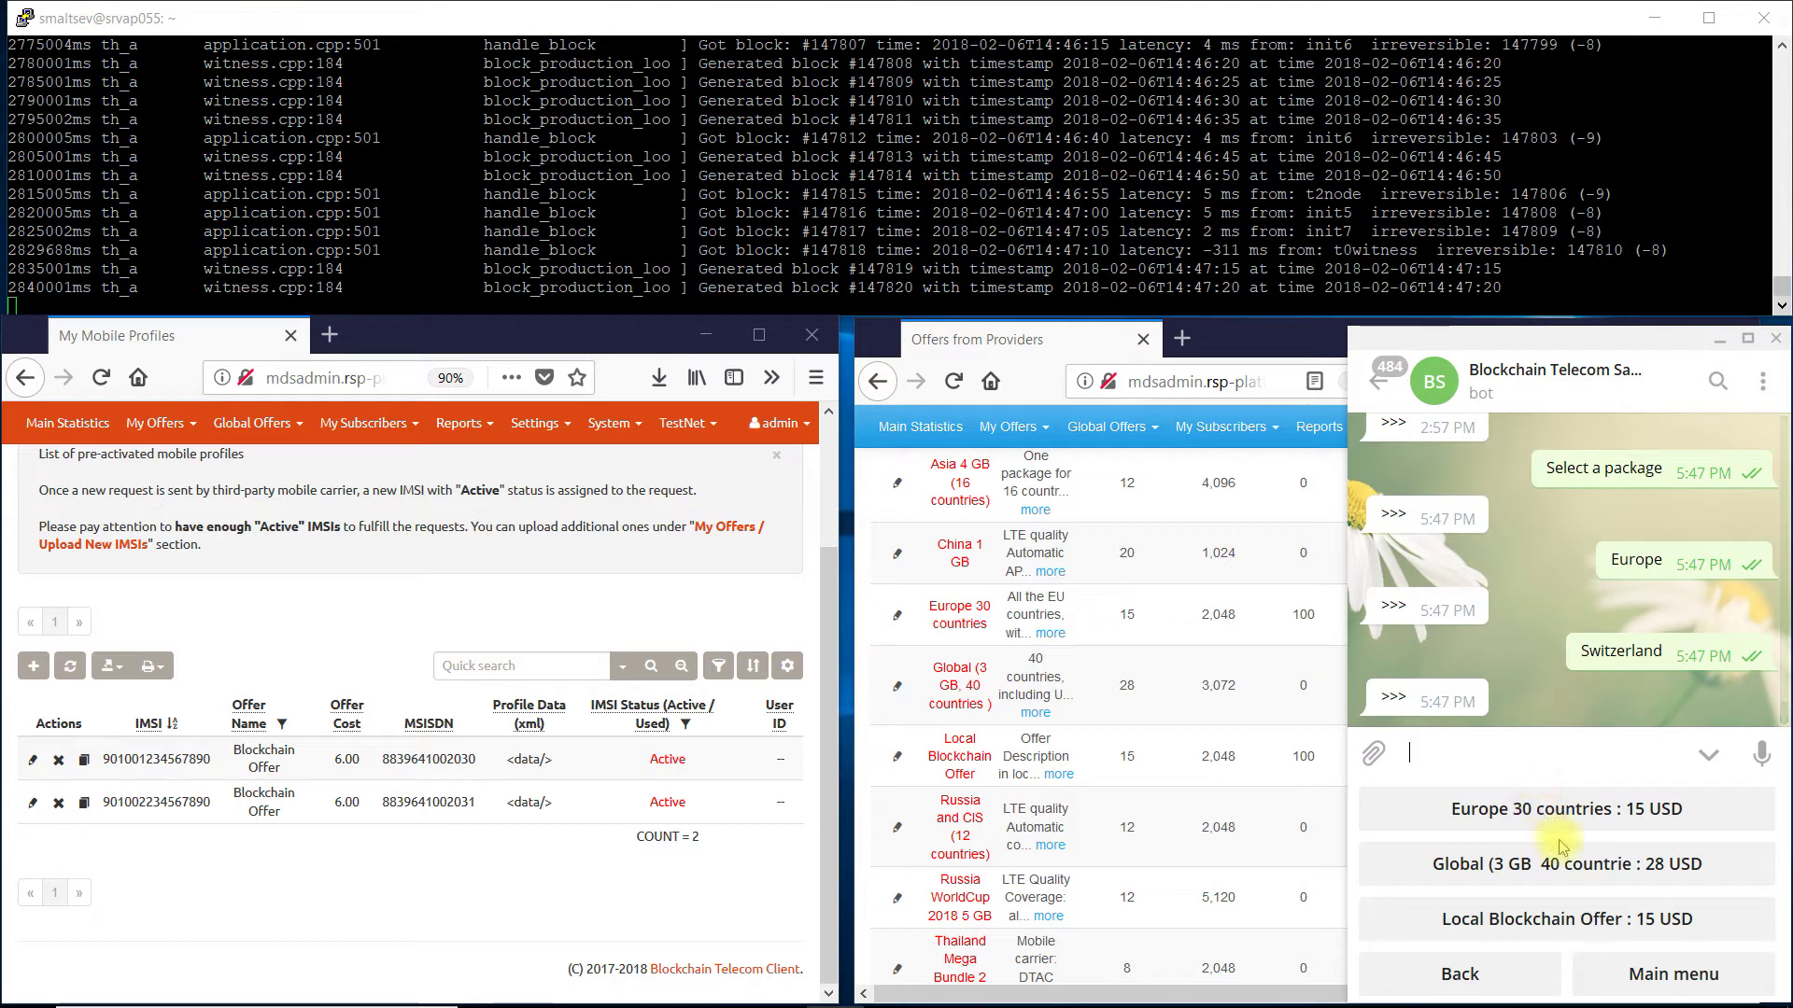
- Choose Local Blockchain Offer in the bot chat, buy the package and highlight the bot's reply about its activation
click(1555, 917)
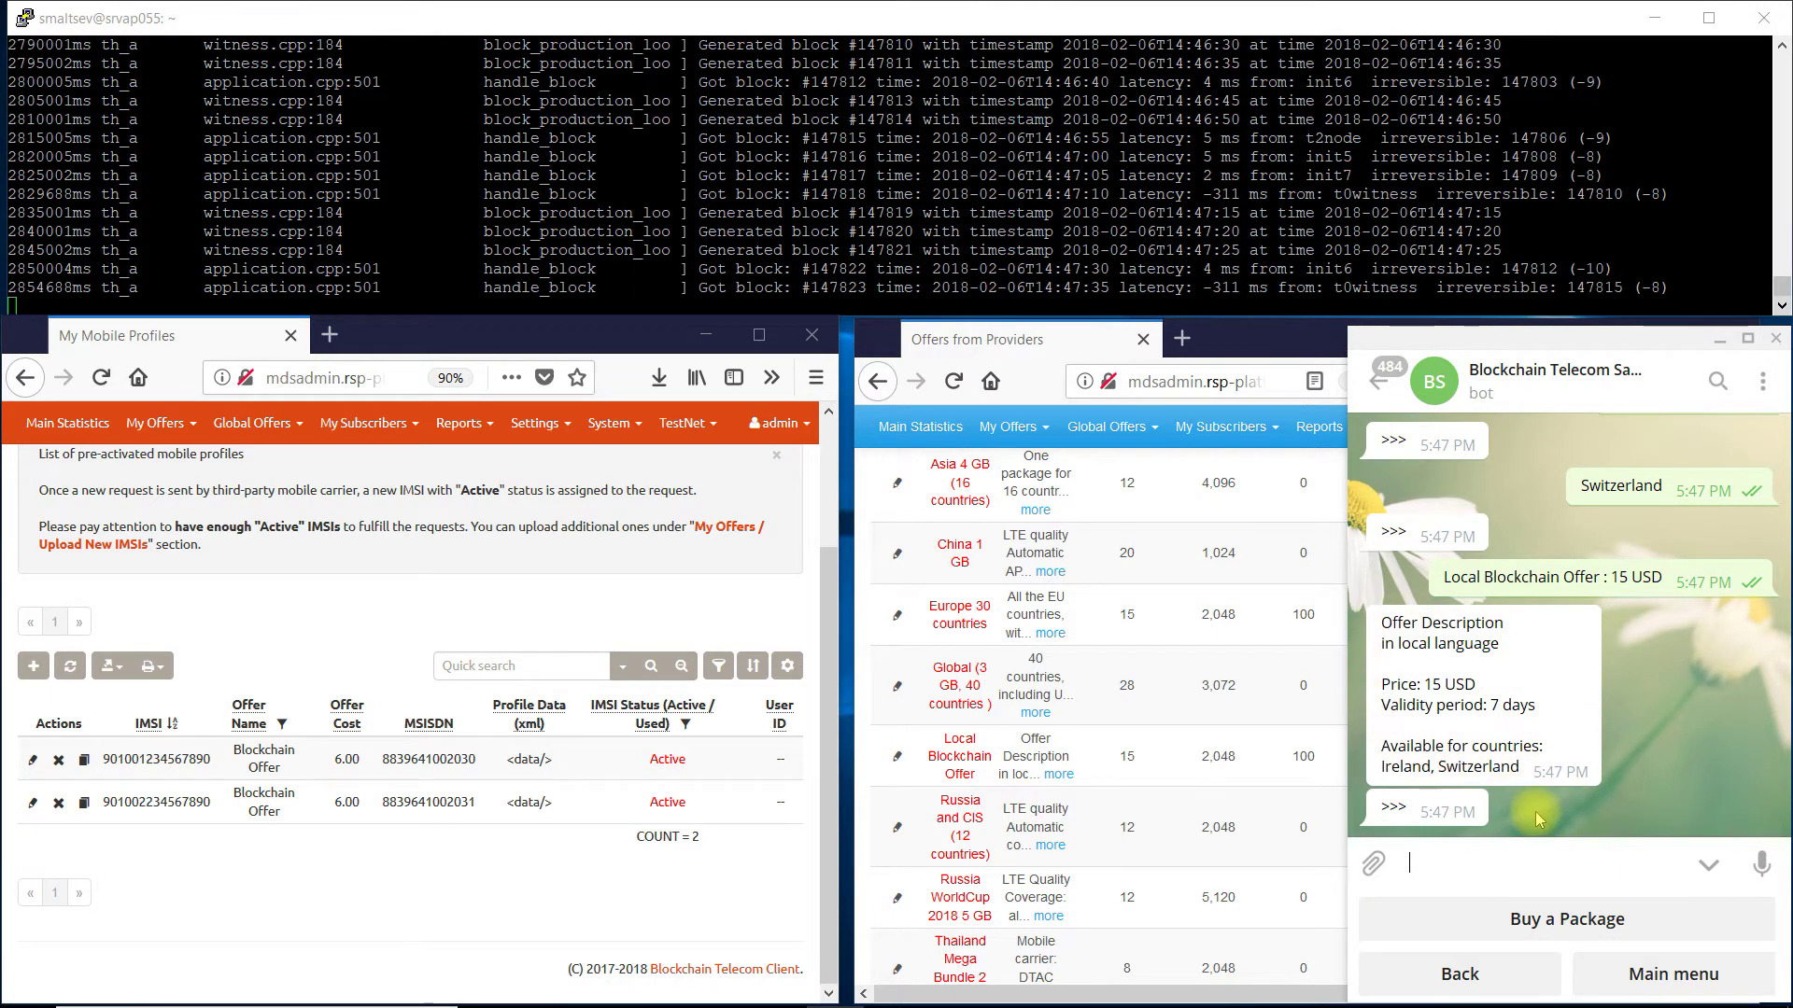
click(1557, 923)
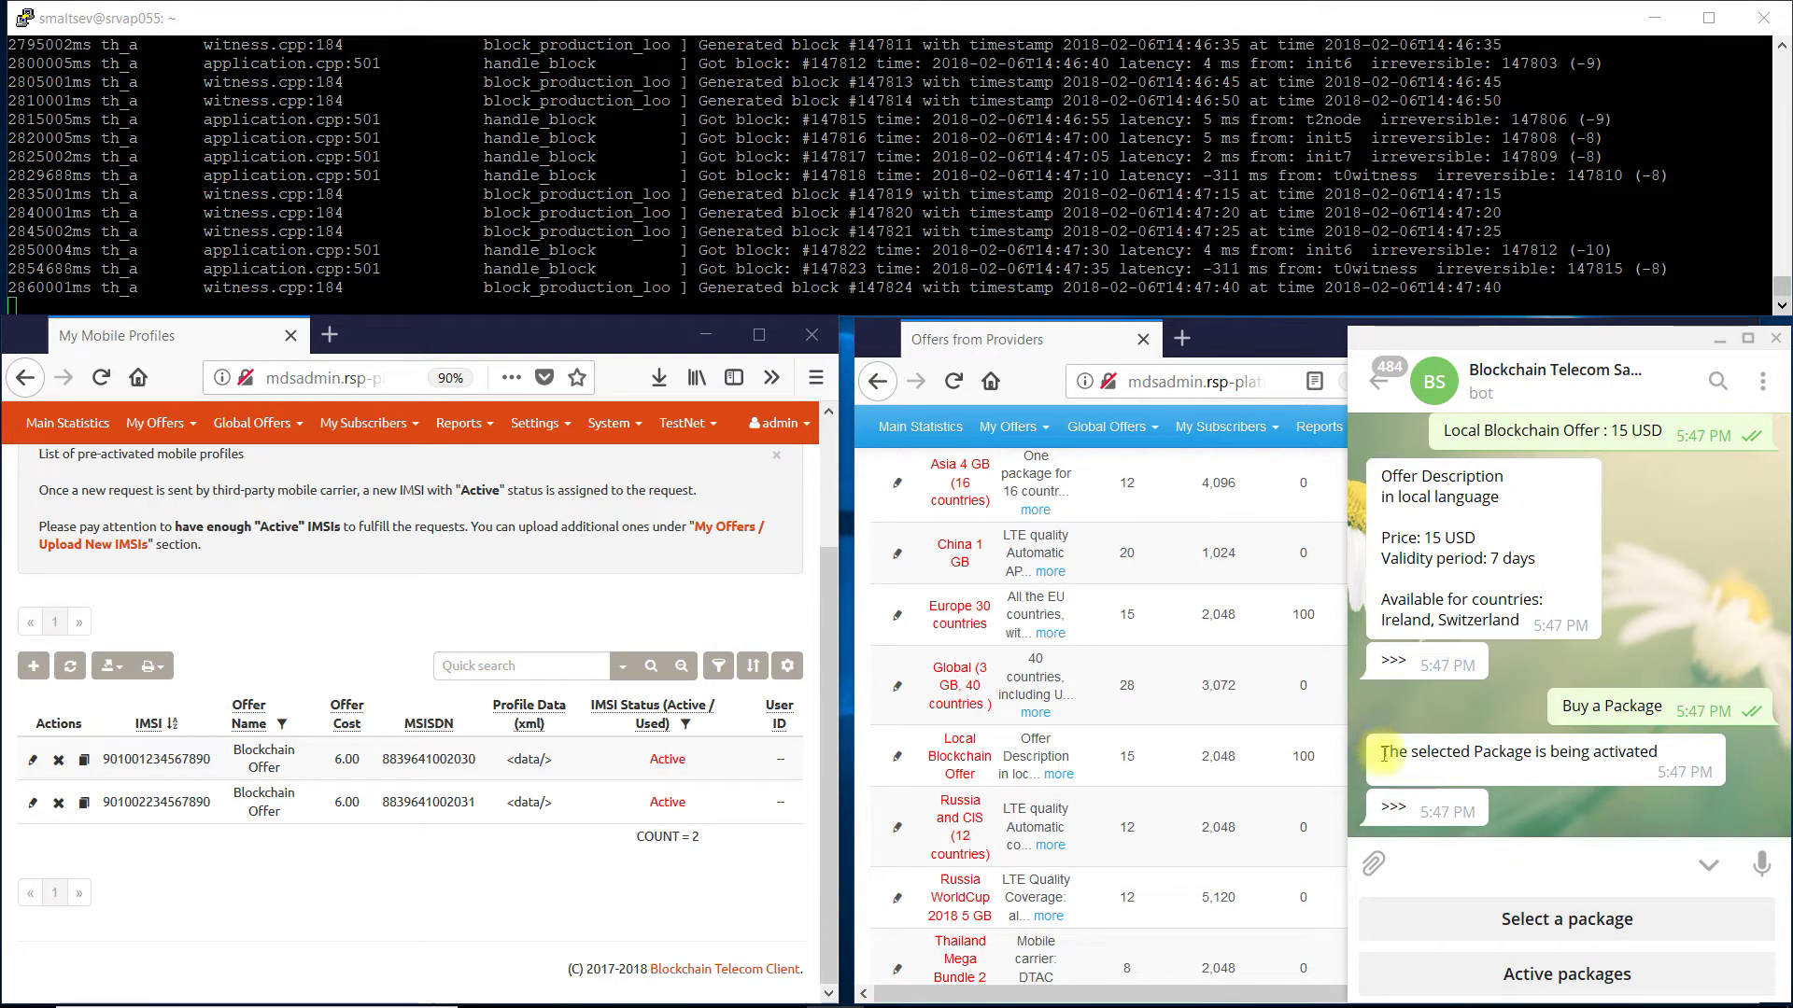
drag(1380, 752, 1657, 752)
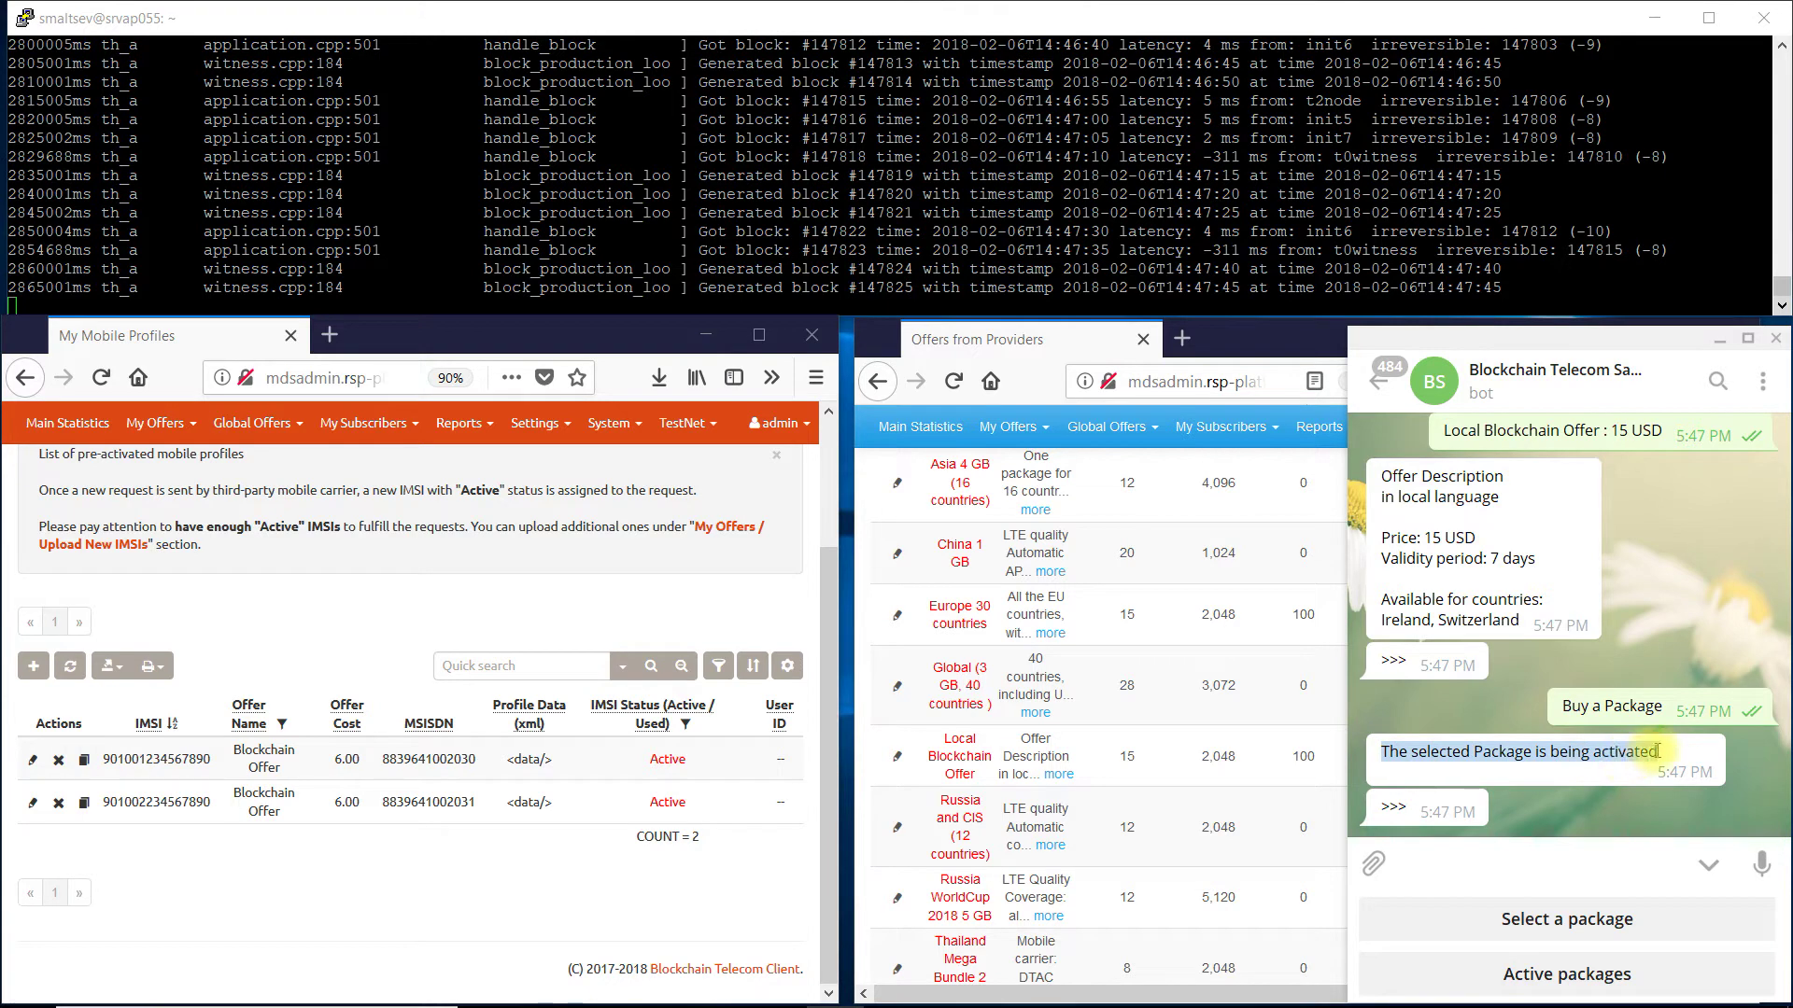
- Pause the blockchain node's terminal output, highlight the purchase transaction's memo data, and resume the output
click(1488, 782)
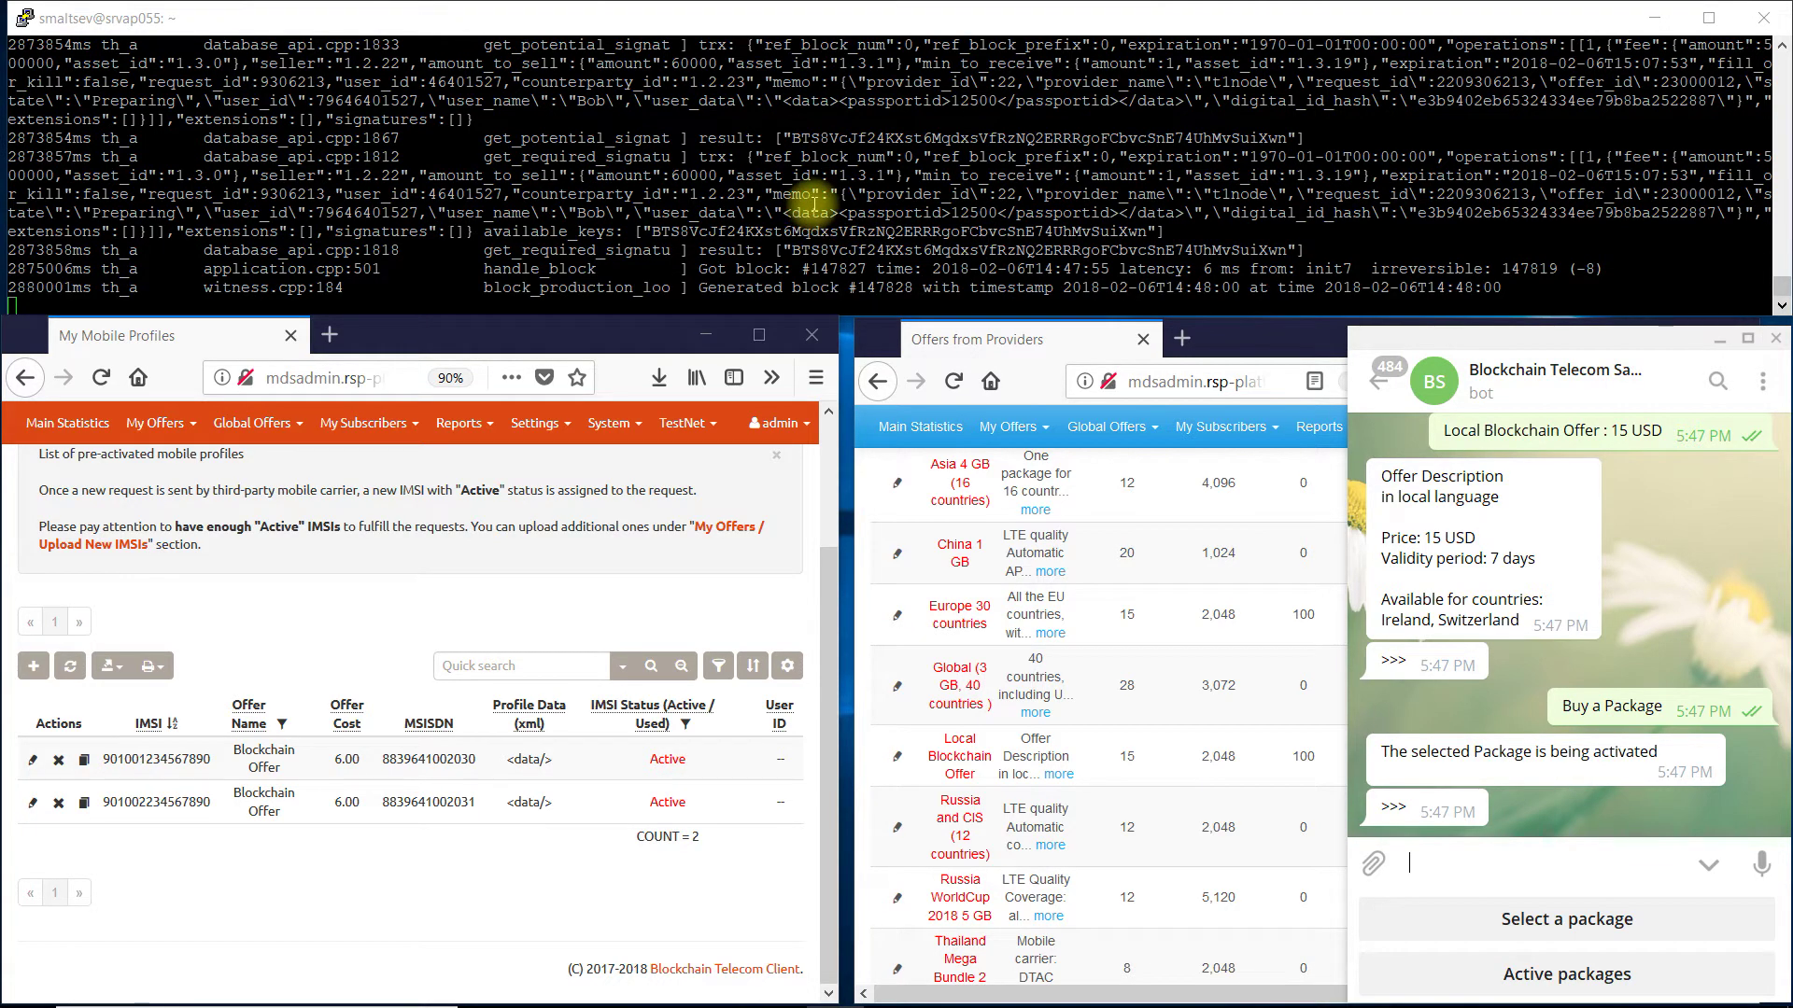
key(ctrl+s)
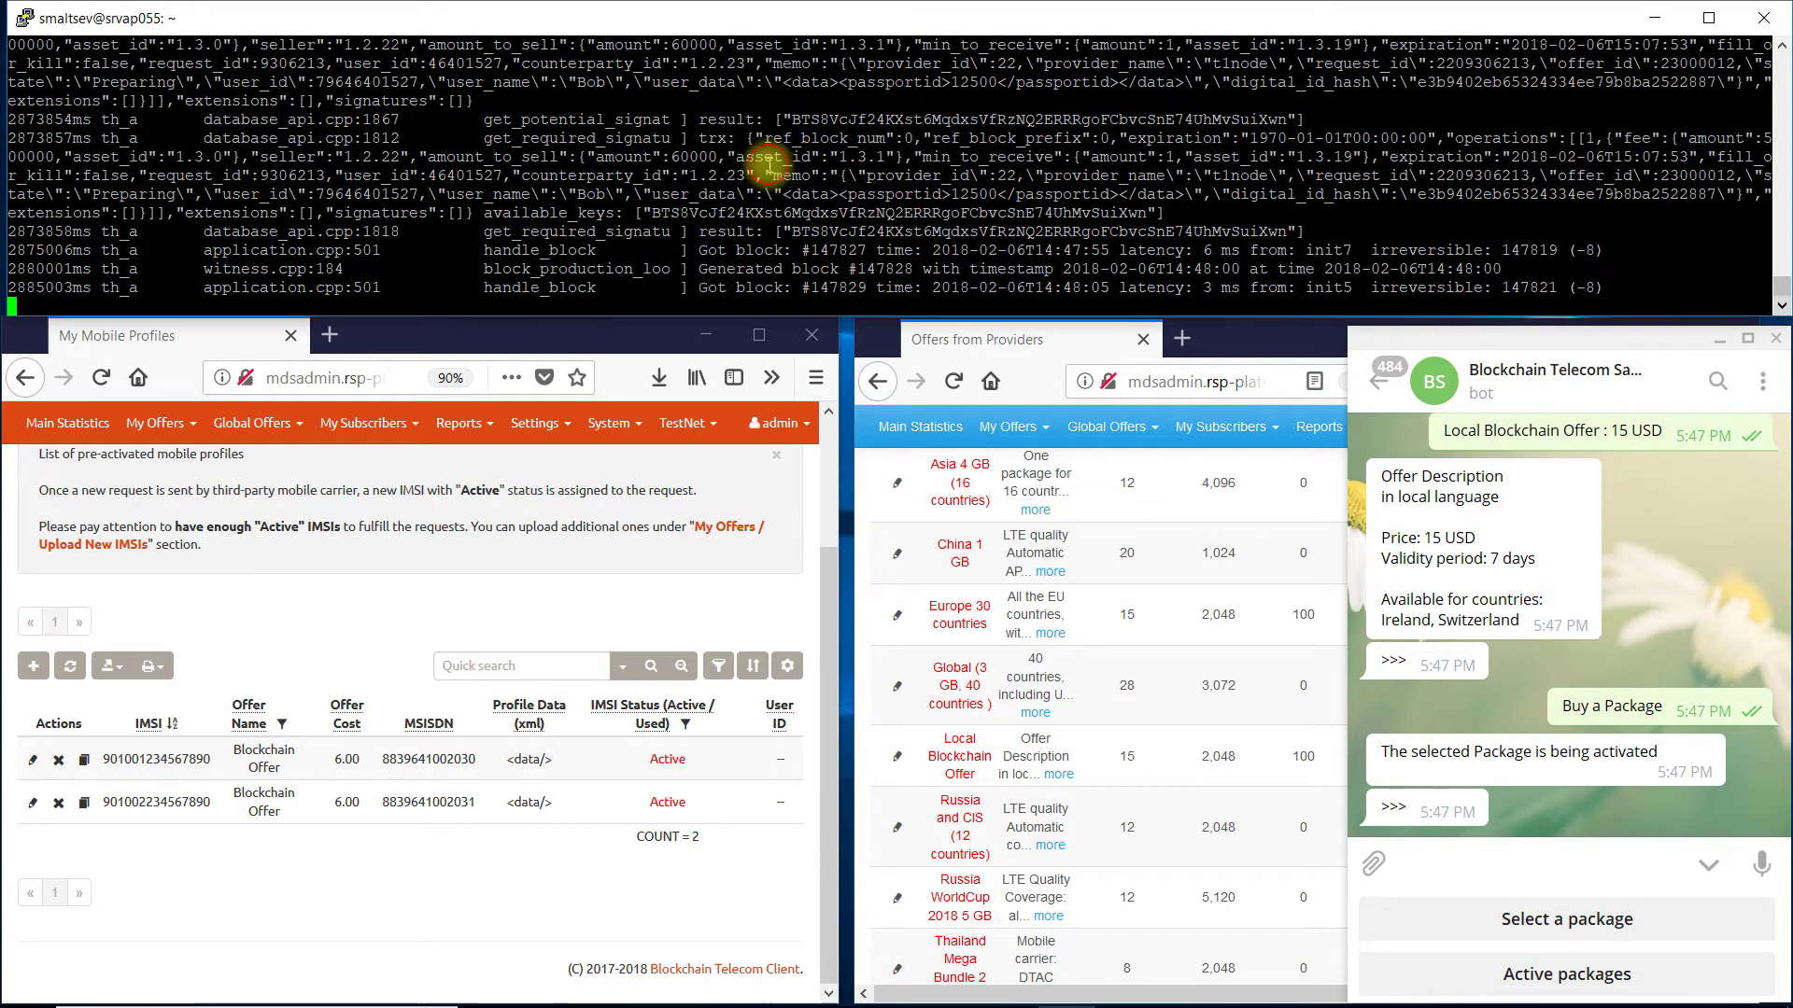
key(ctrl+s)
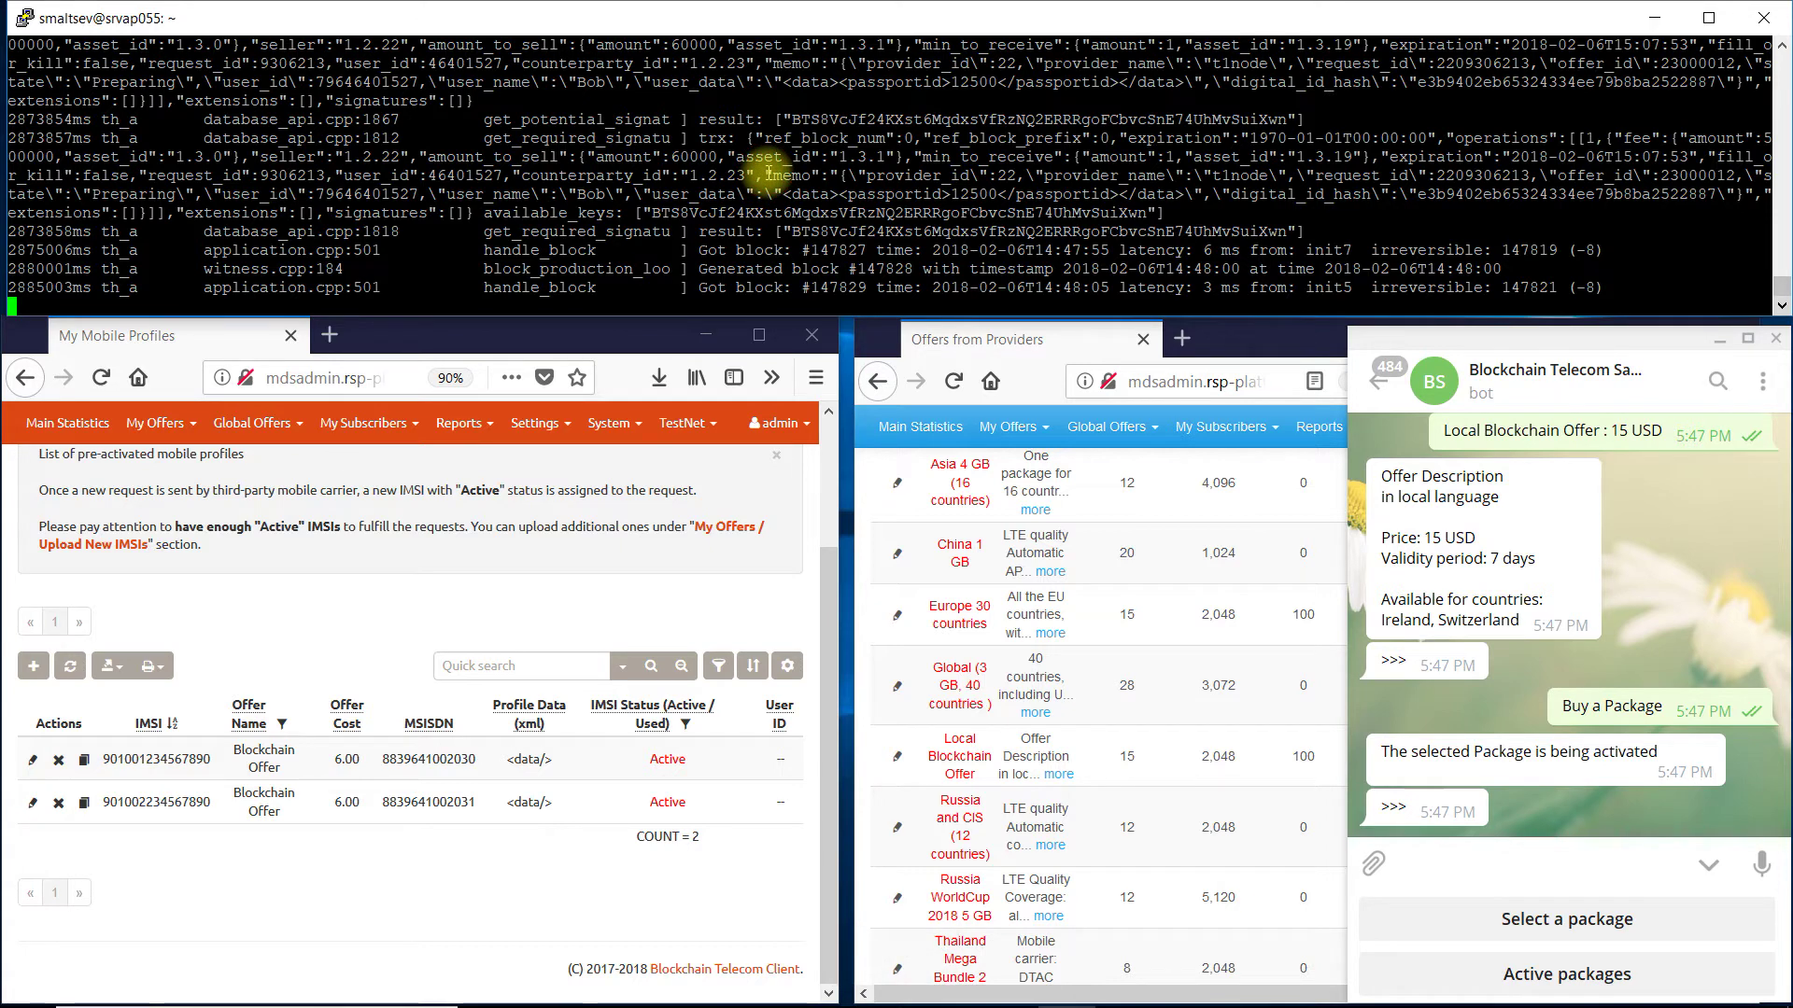
drag(768, 173, 799, 174)
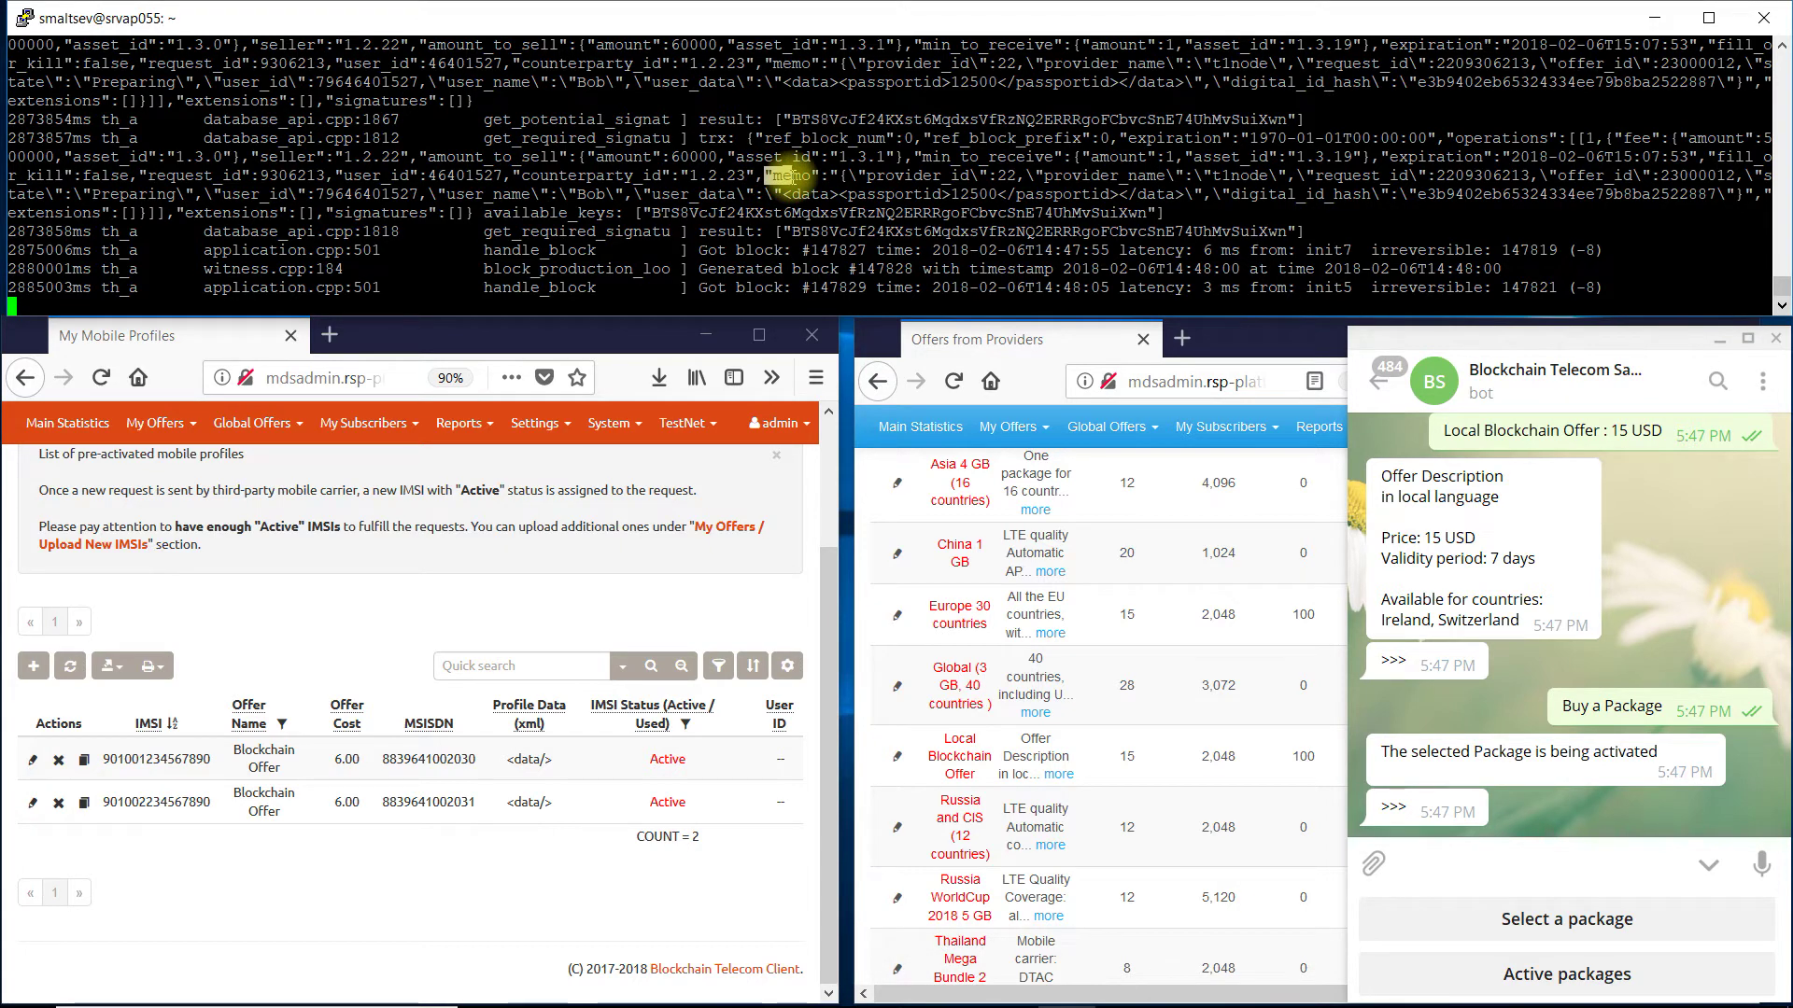
drag(789, 174, 1744, 194)
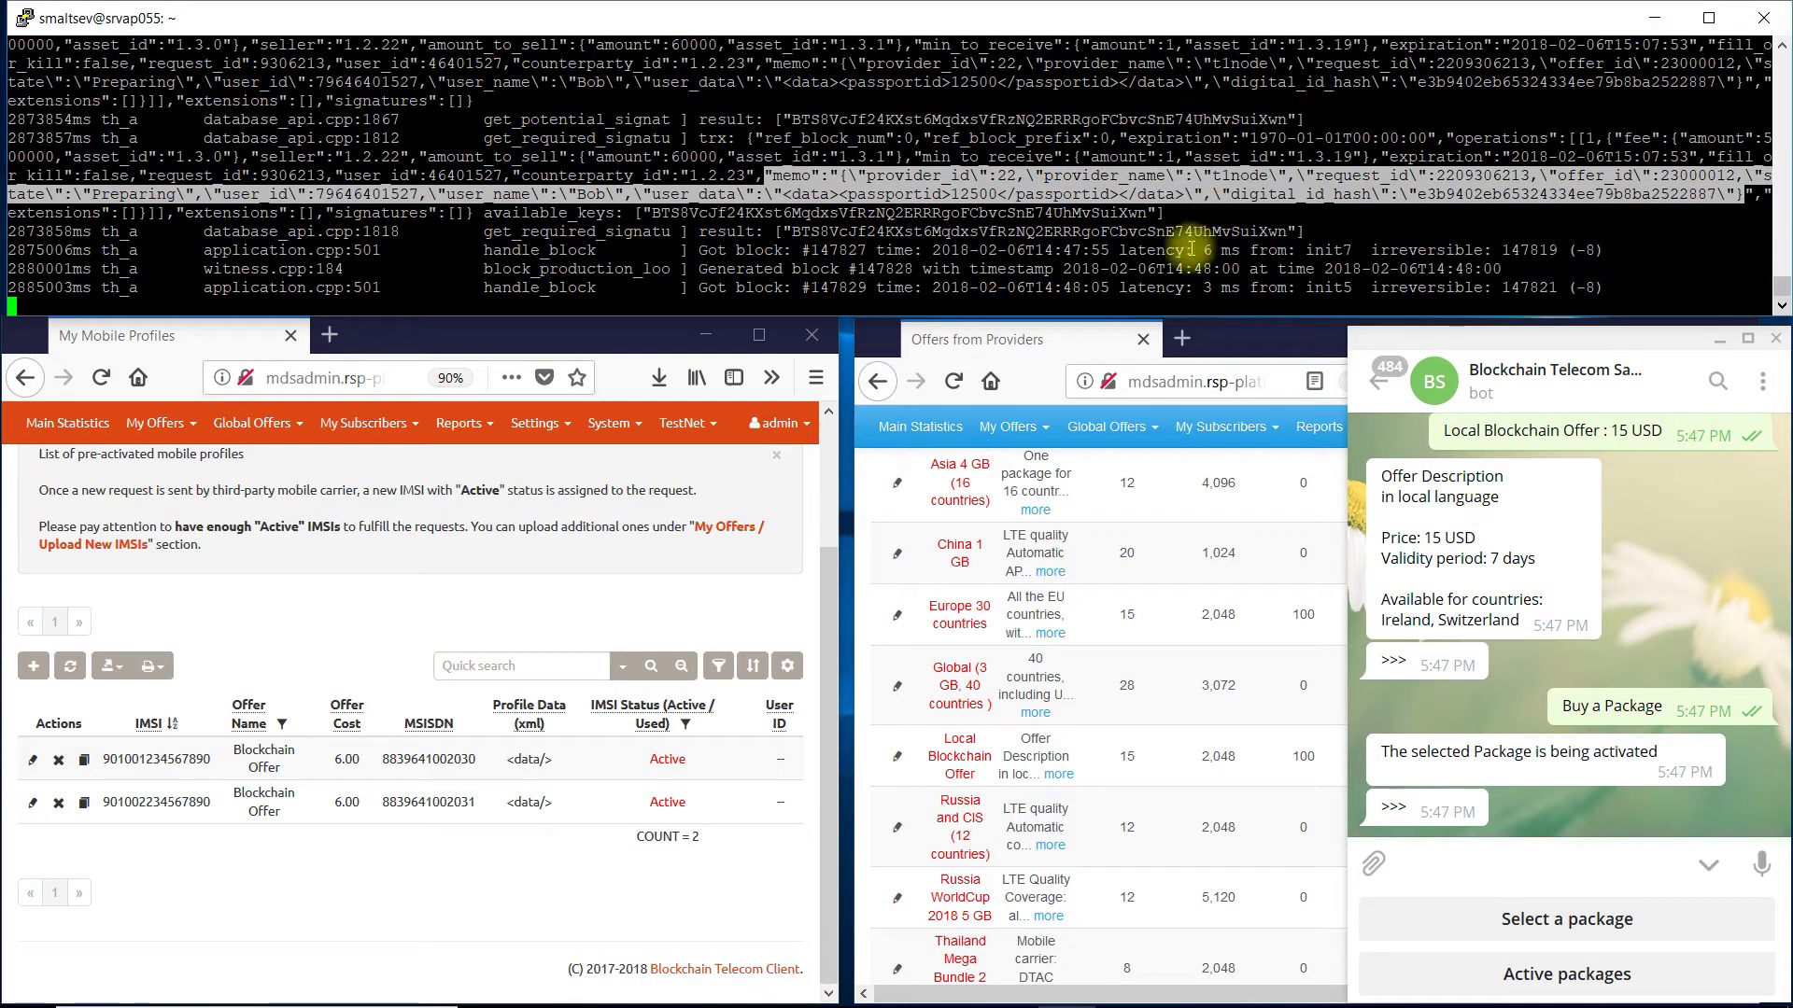
click(1081, 231)
key(ctrl+q)
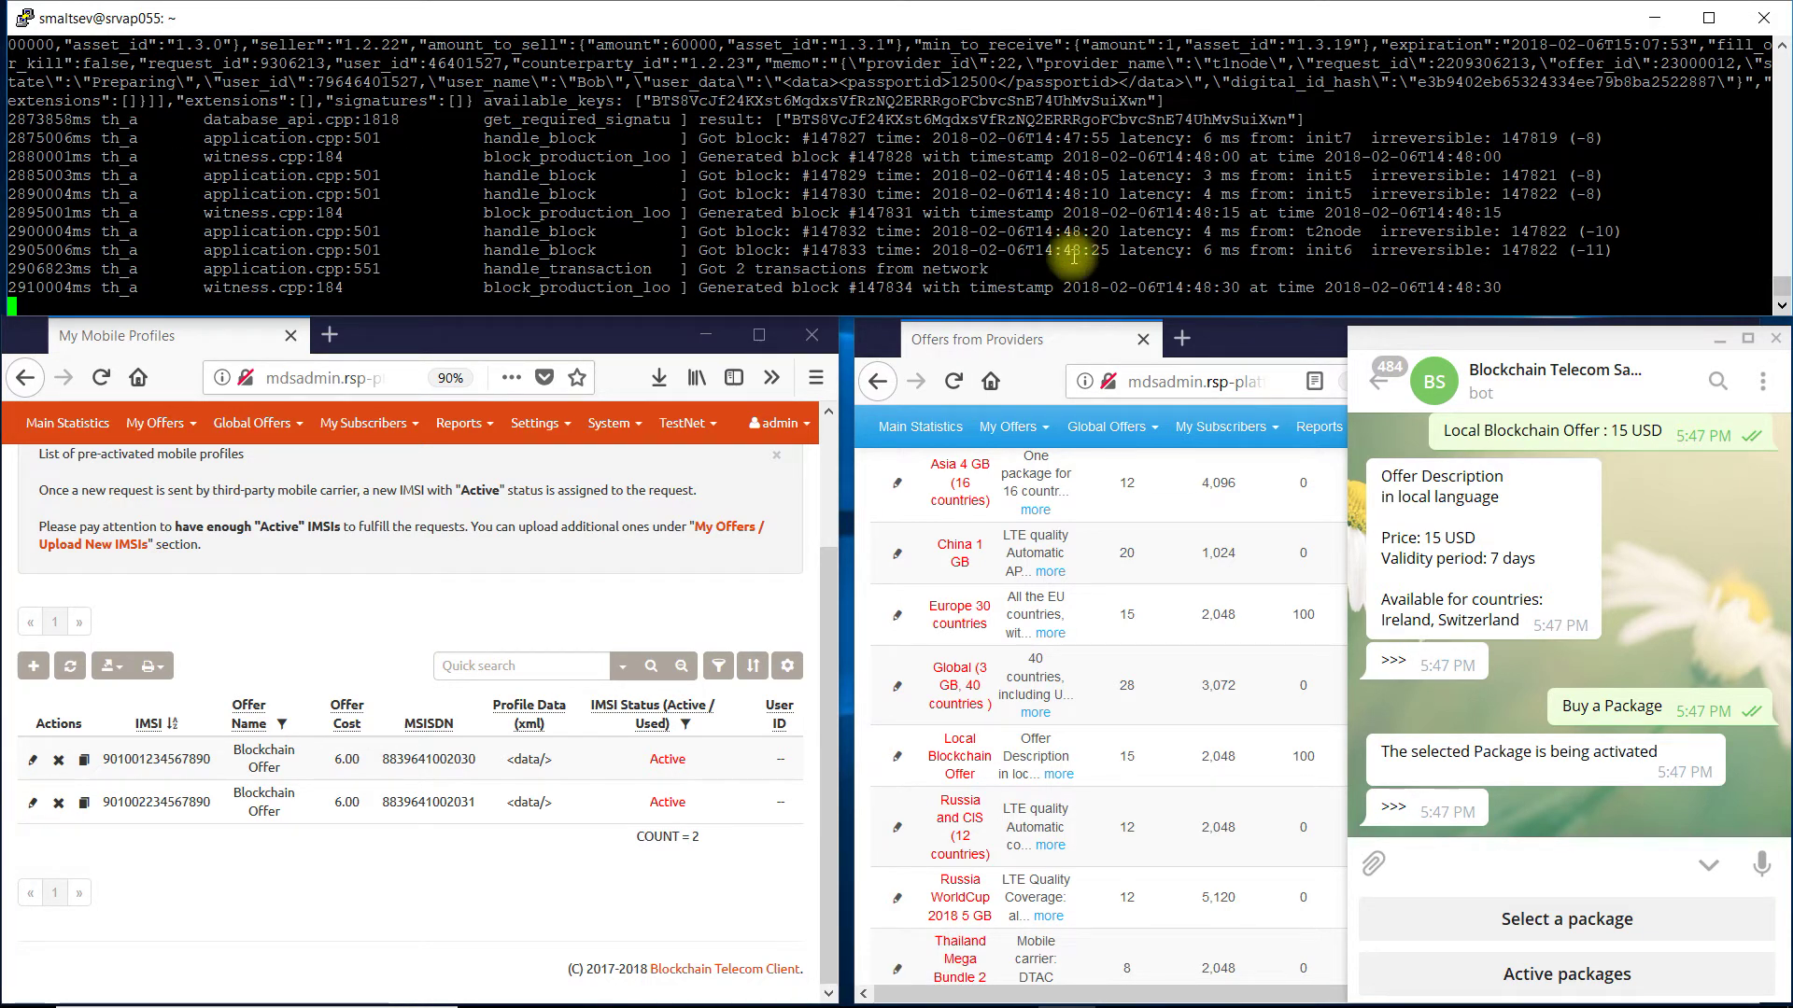
- Open the blue client's active subscriber requests and highlight the new request's user name and offer name
click(1274, 431)
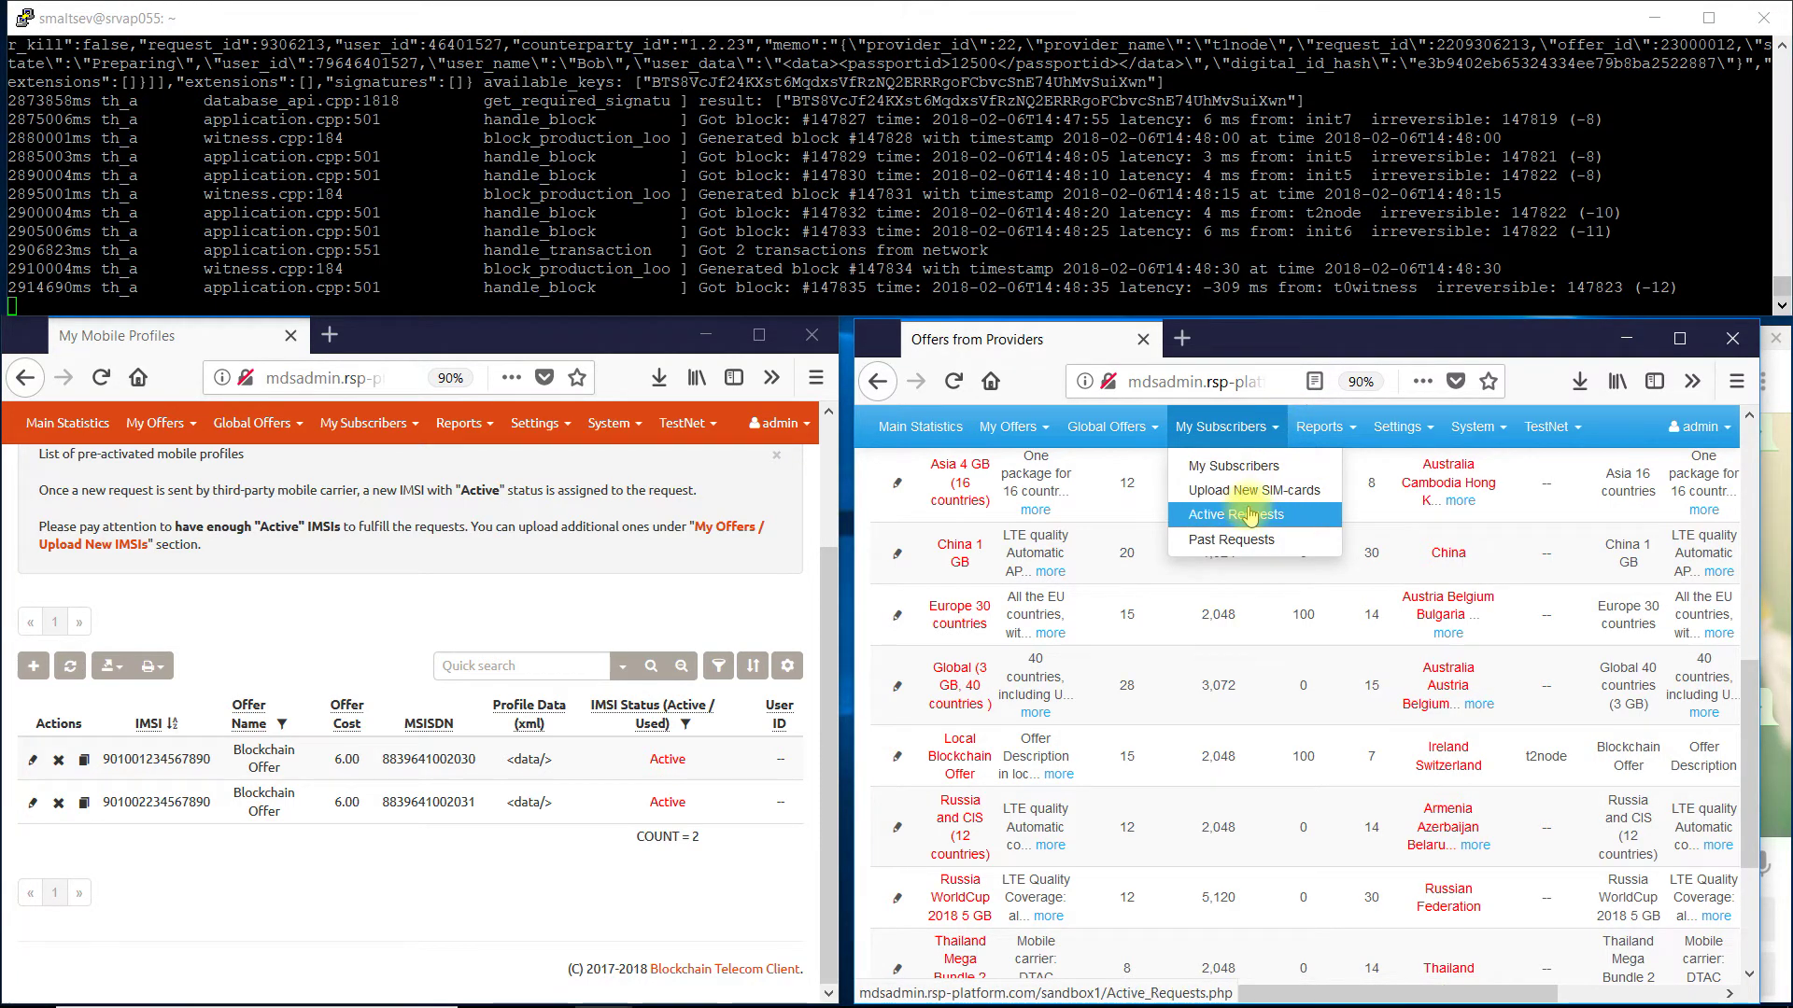
click(1250, 517)
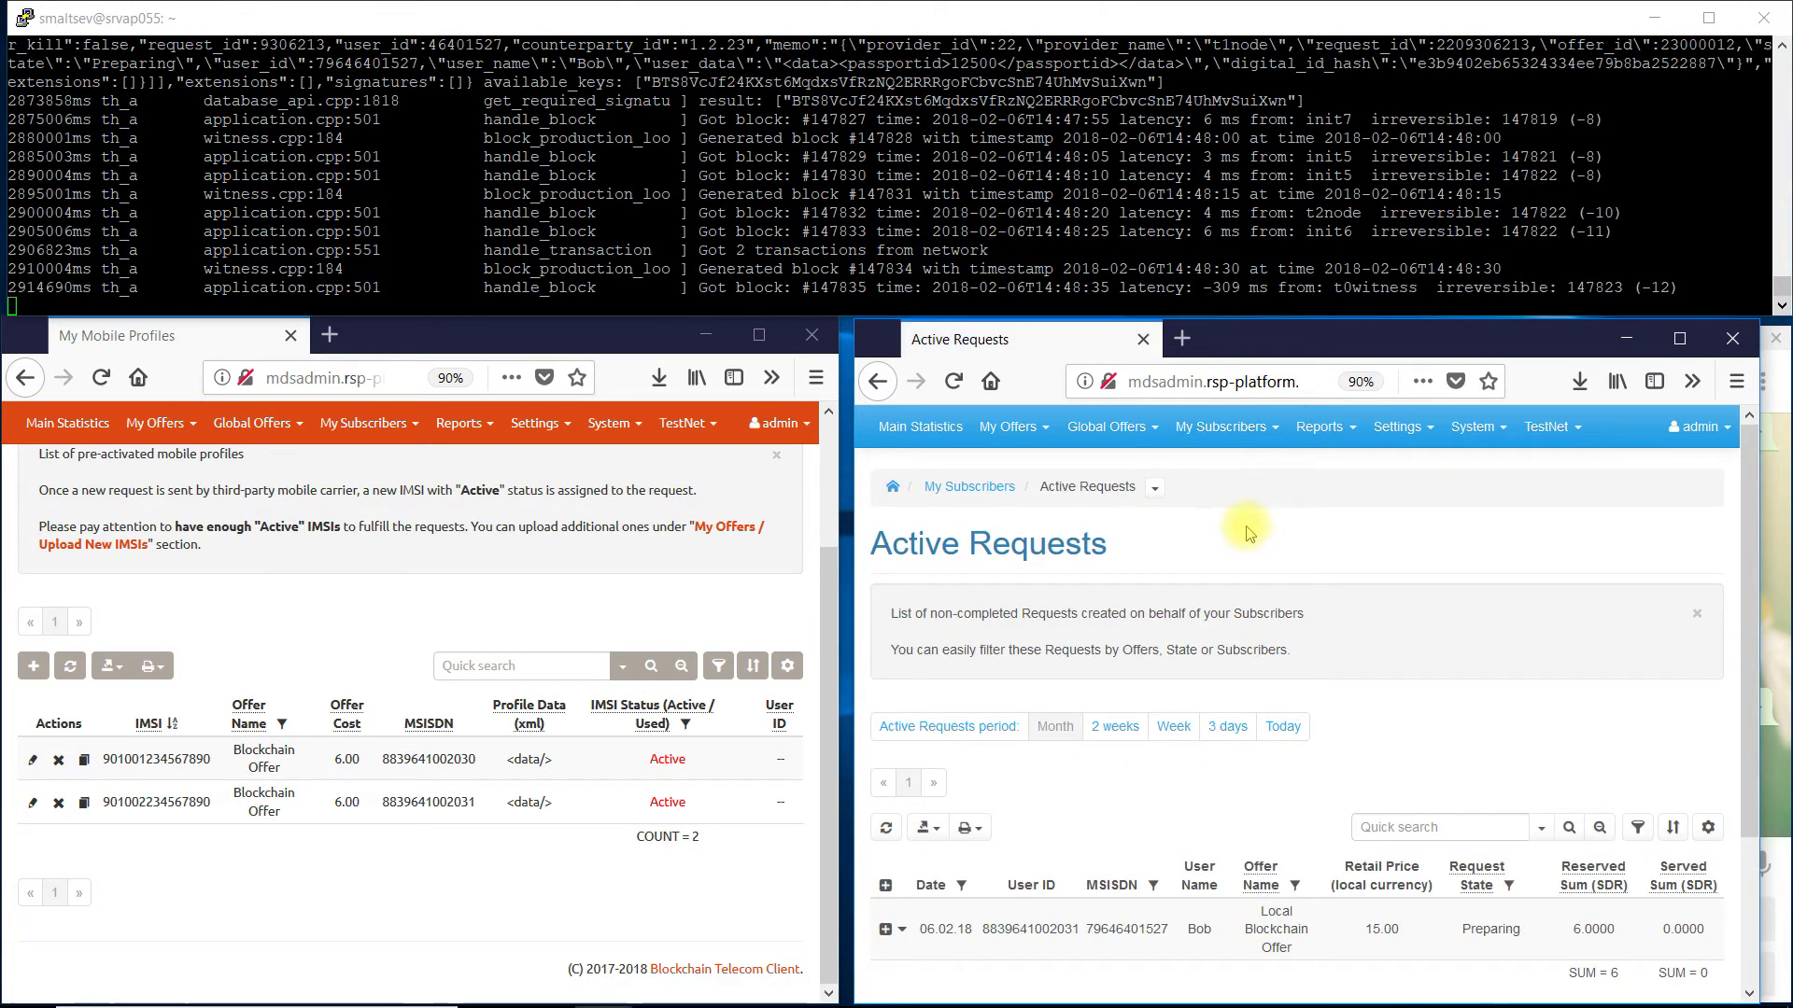
scroll(1250, 533, down, 2)
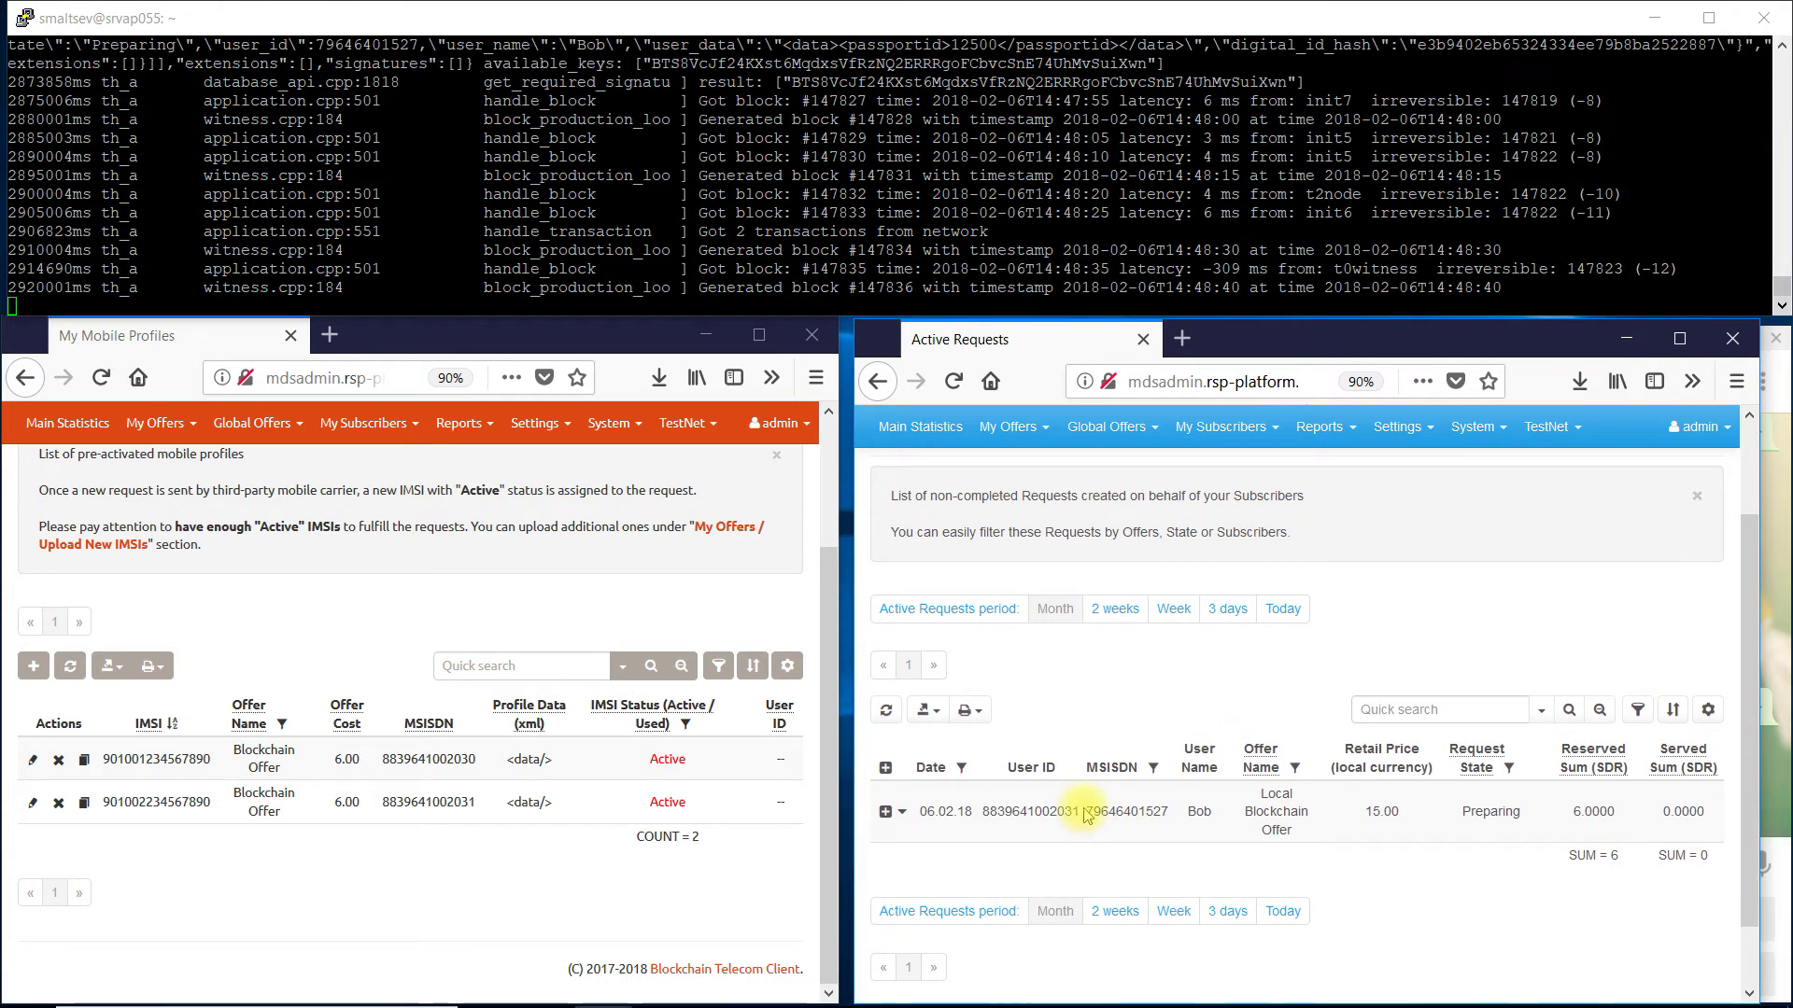
double_click(1192, 810)
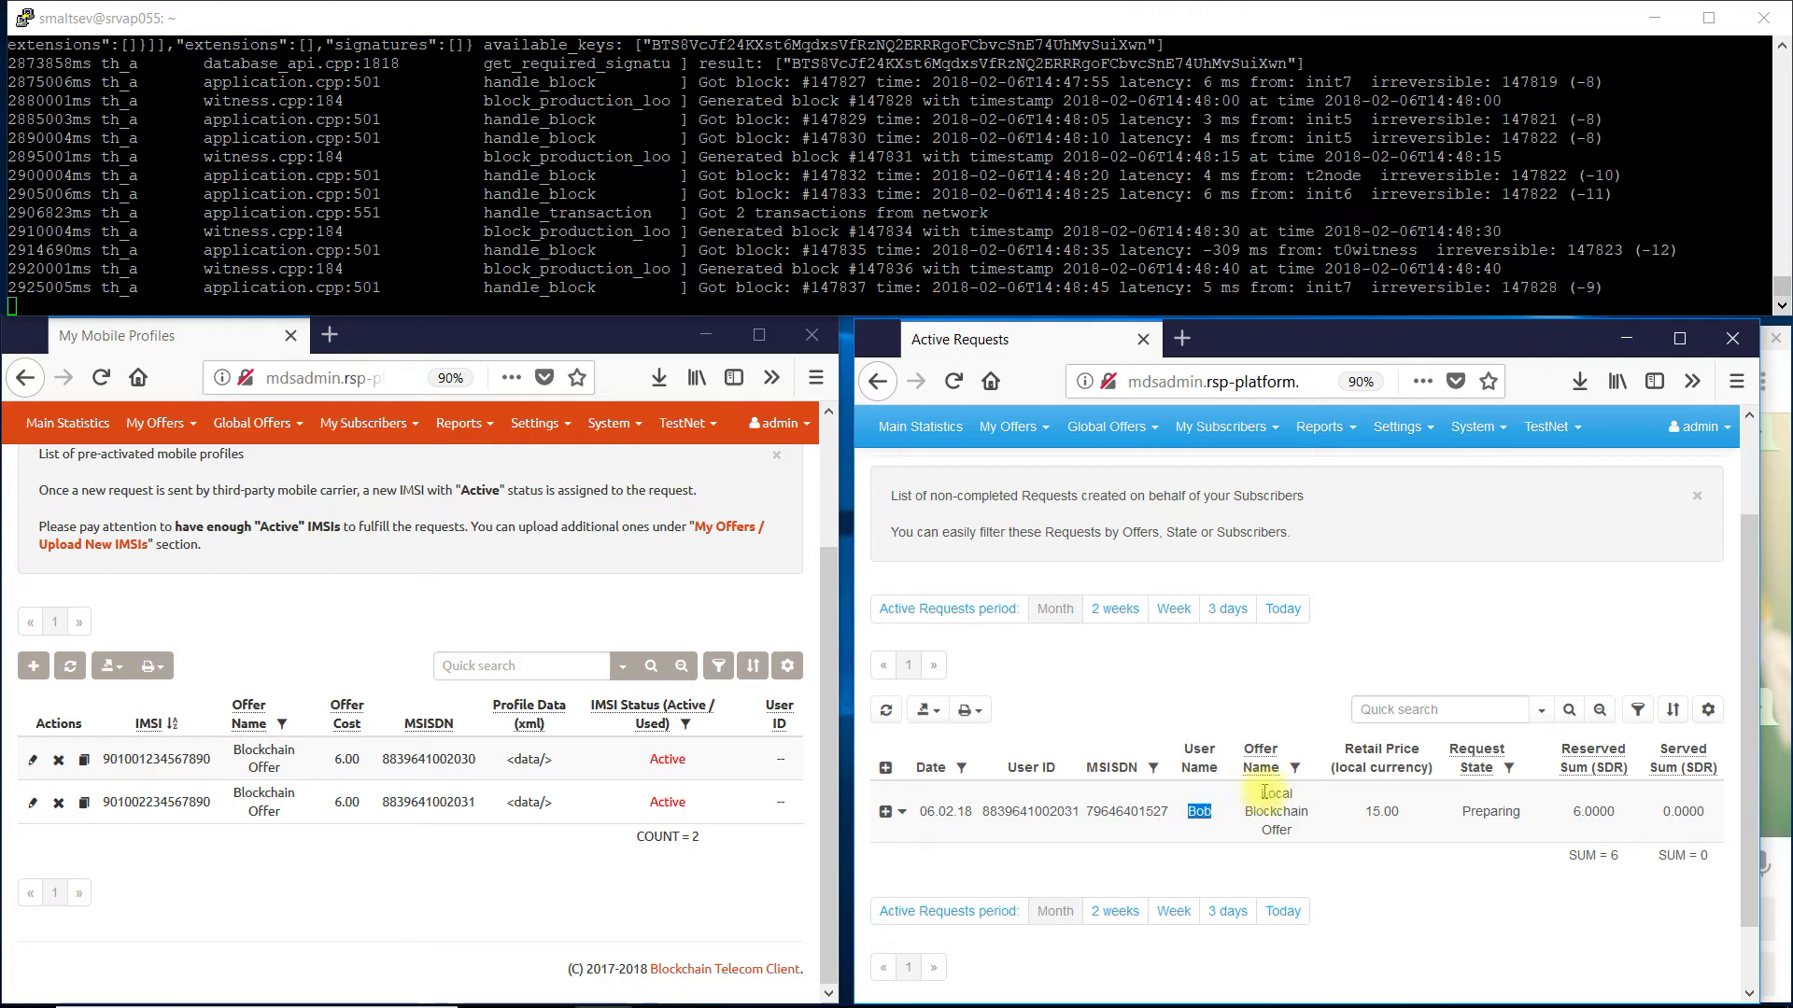
drag(1264, 793, 1294, 837)
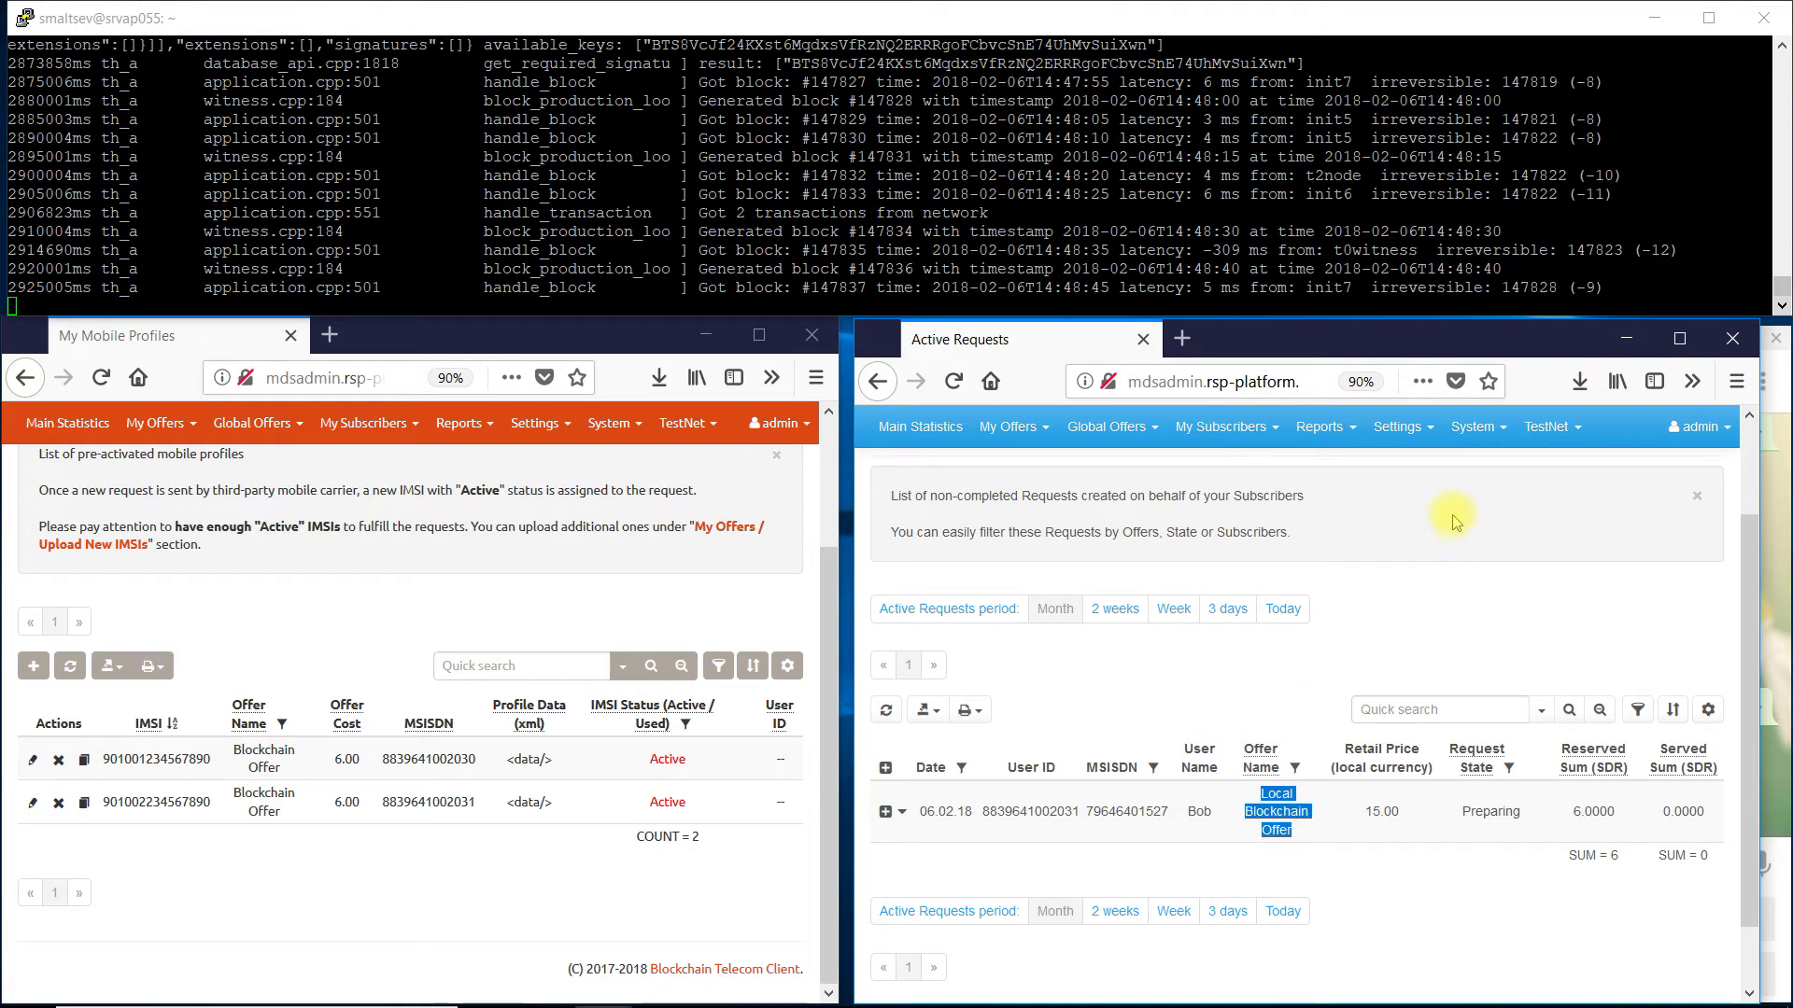
- Open the blue client's operational logs and examine the requestbt response with the IMSI data and the secured binary SMS record
click(1501, 427)
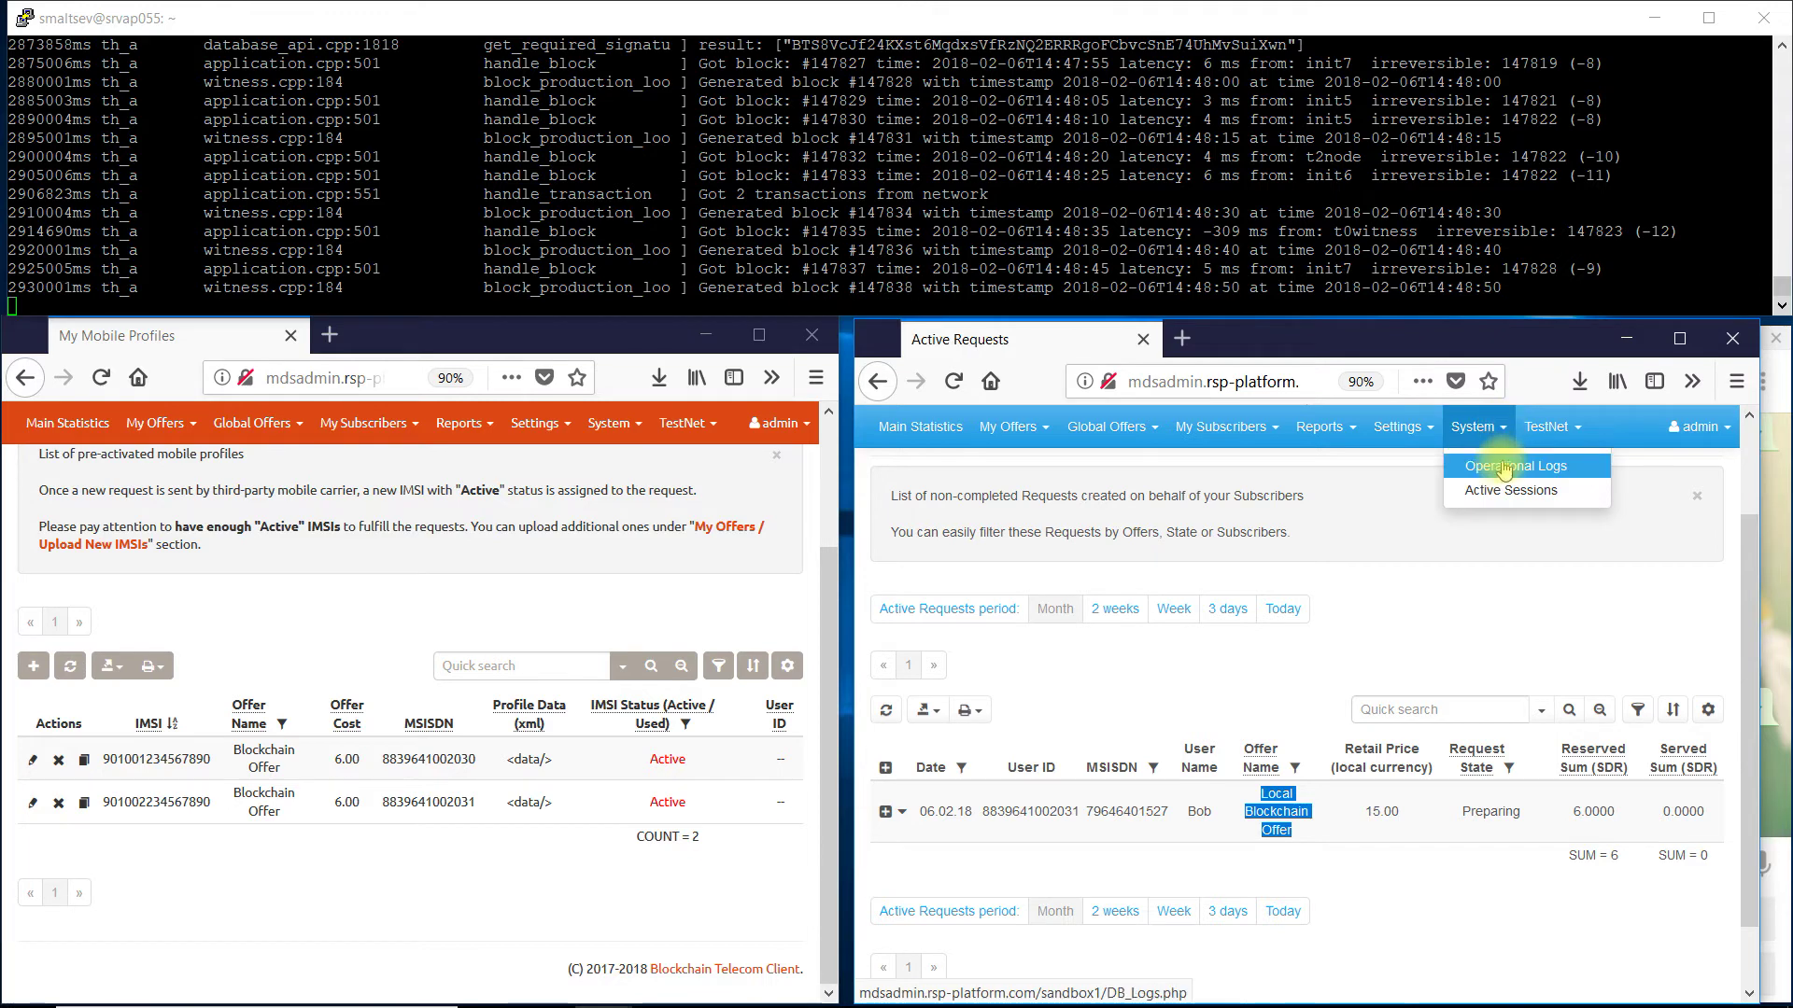
click(1503, 467)
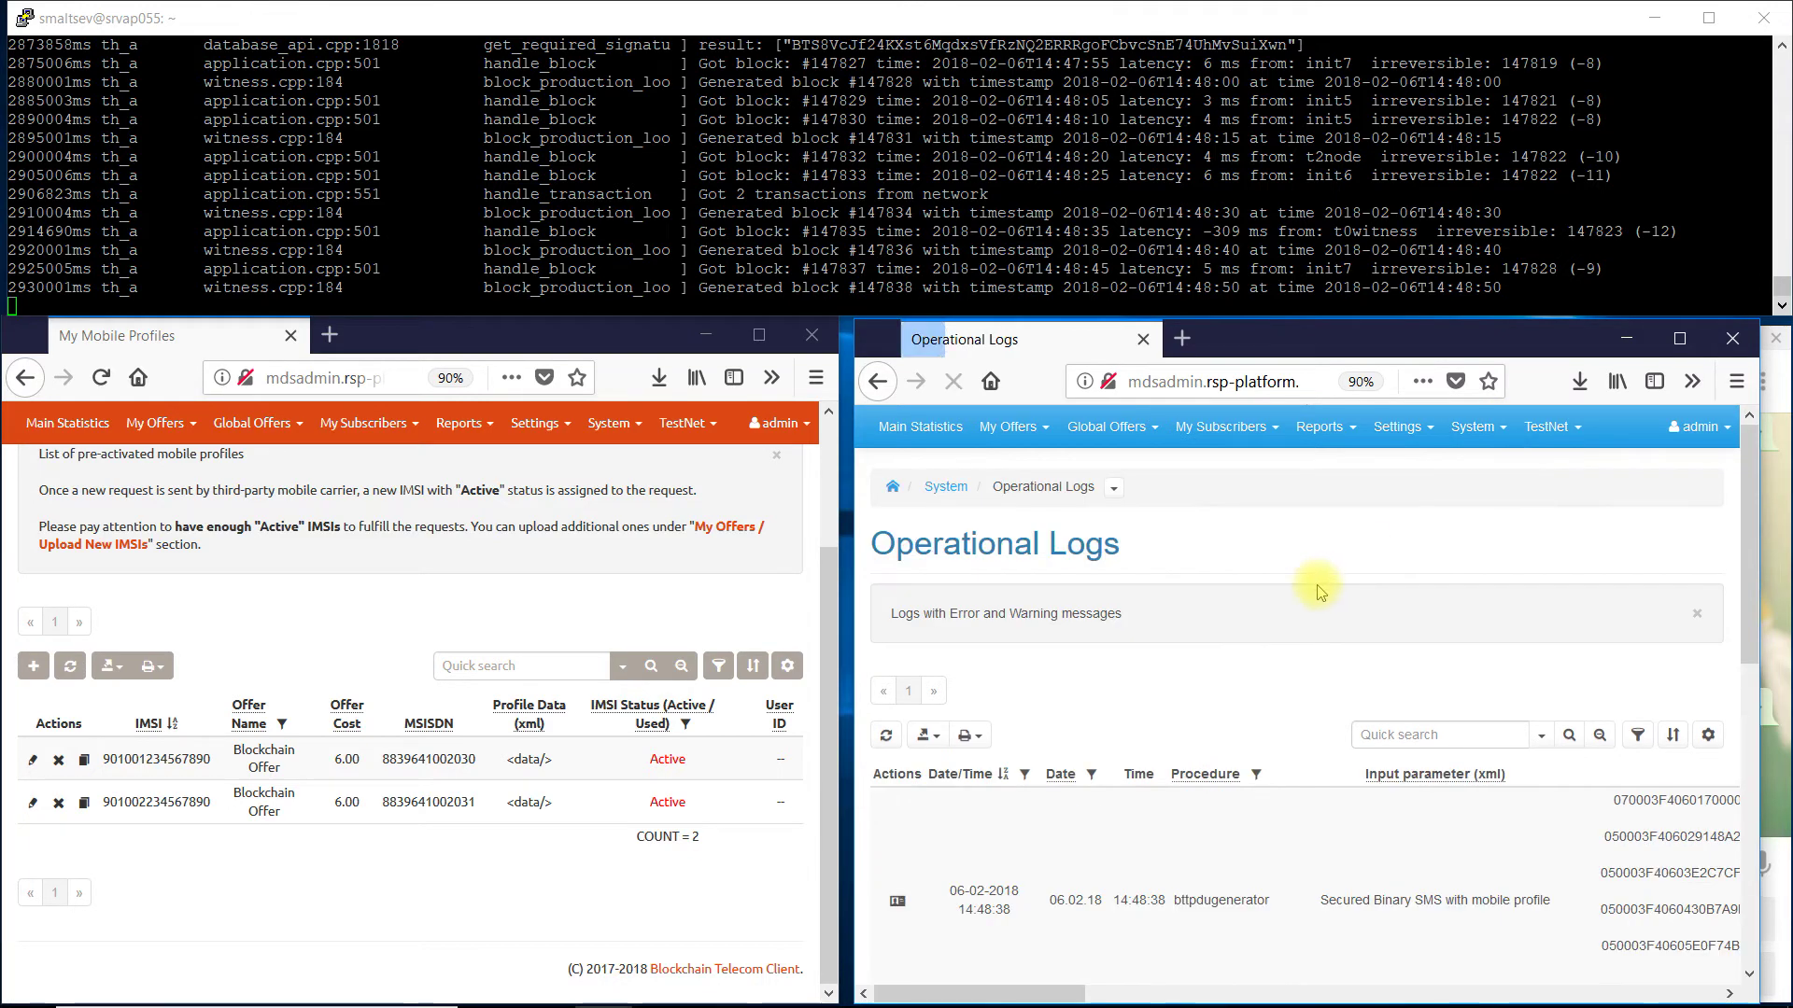
scroll(1281, 602, down, 3)
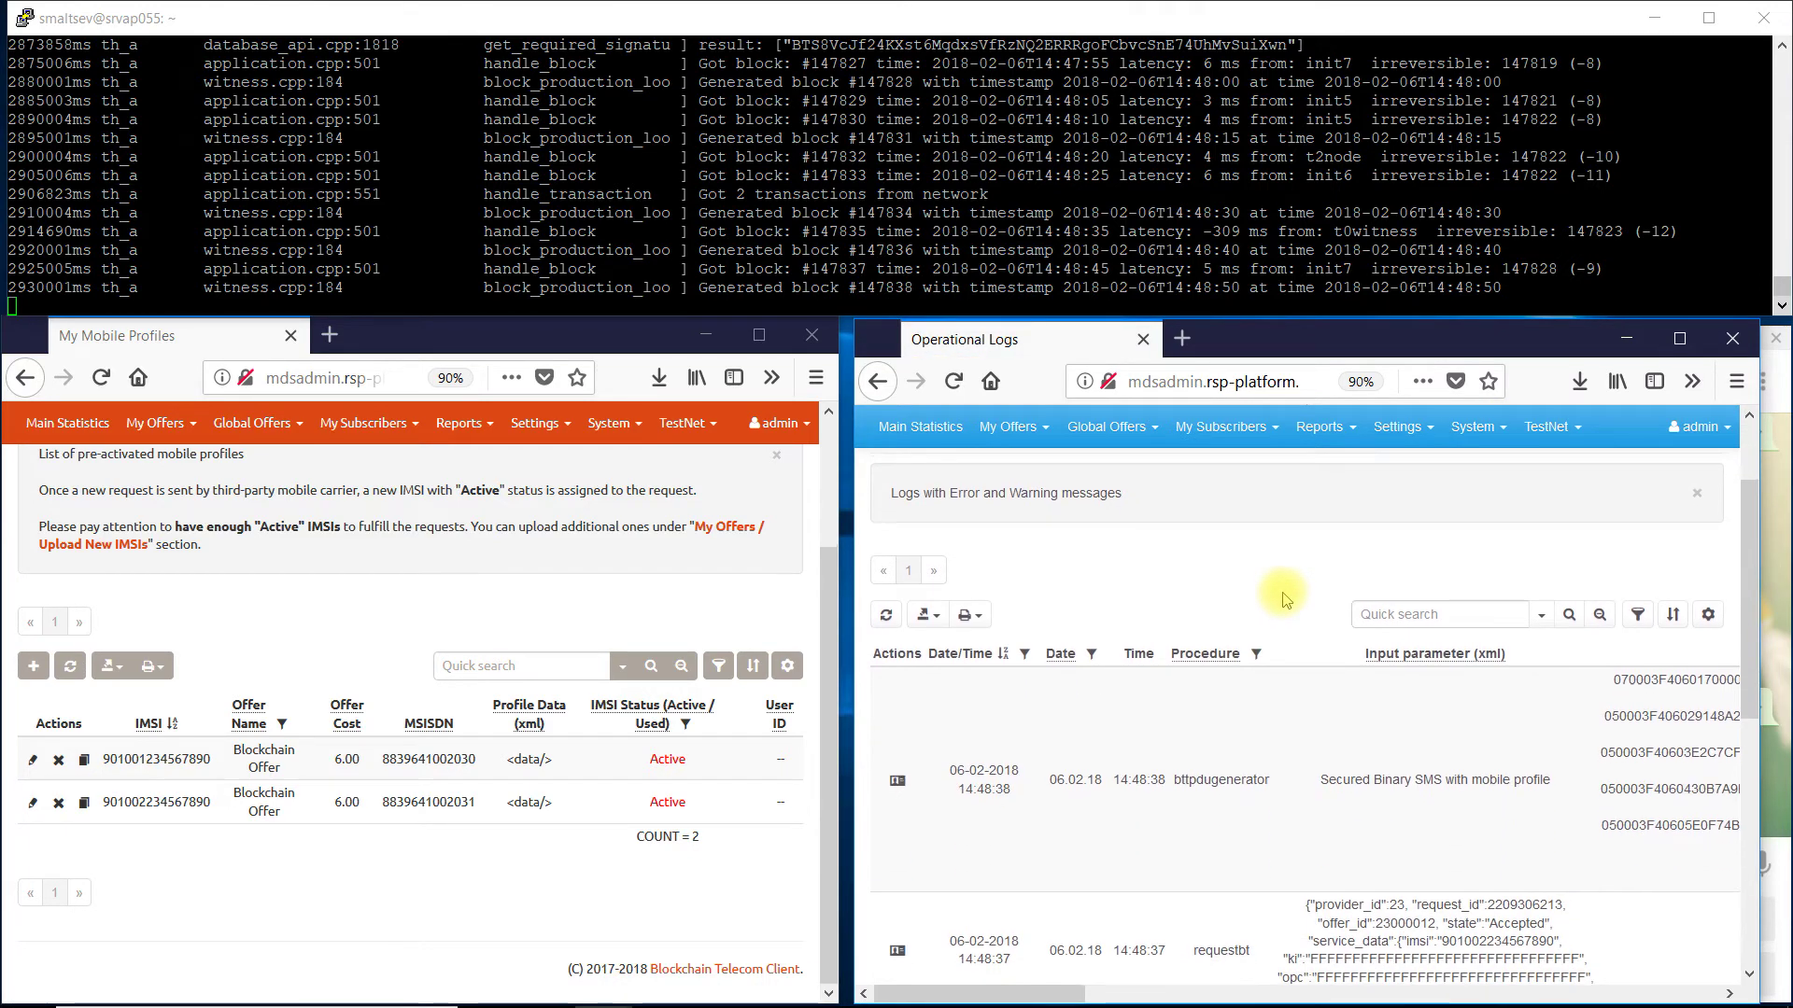
drag(1052, 993, 1137, 994)
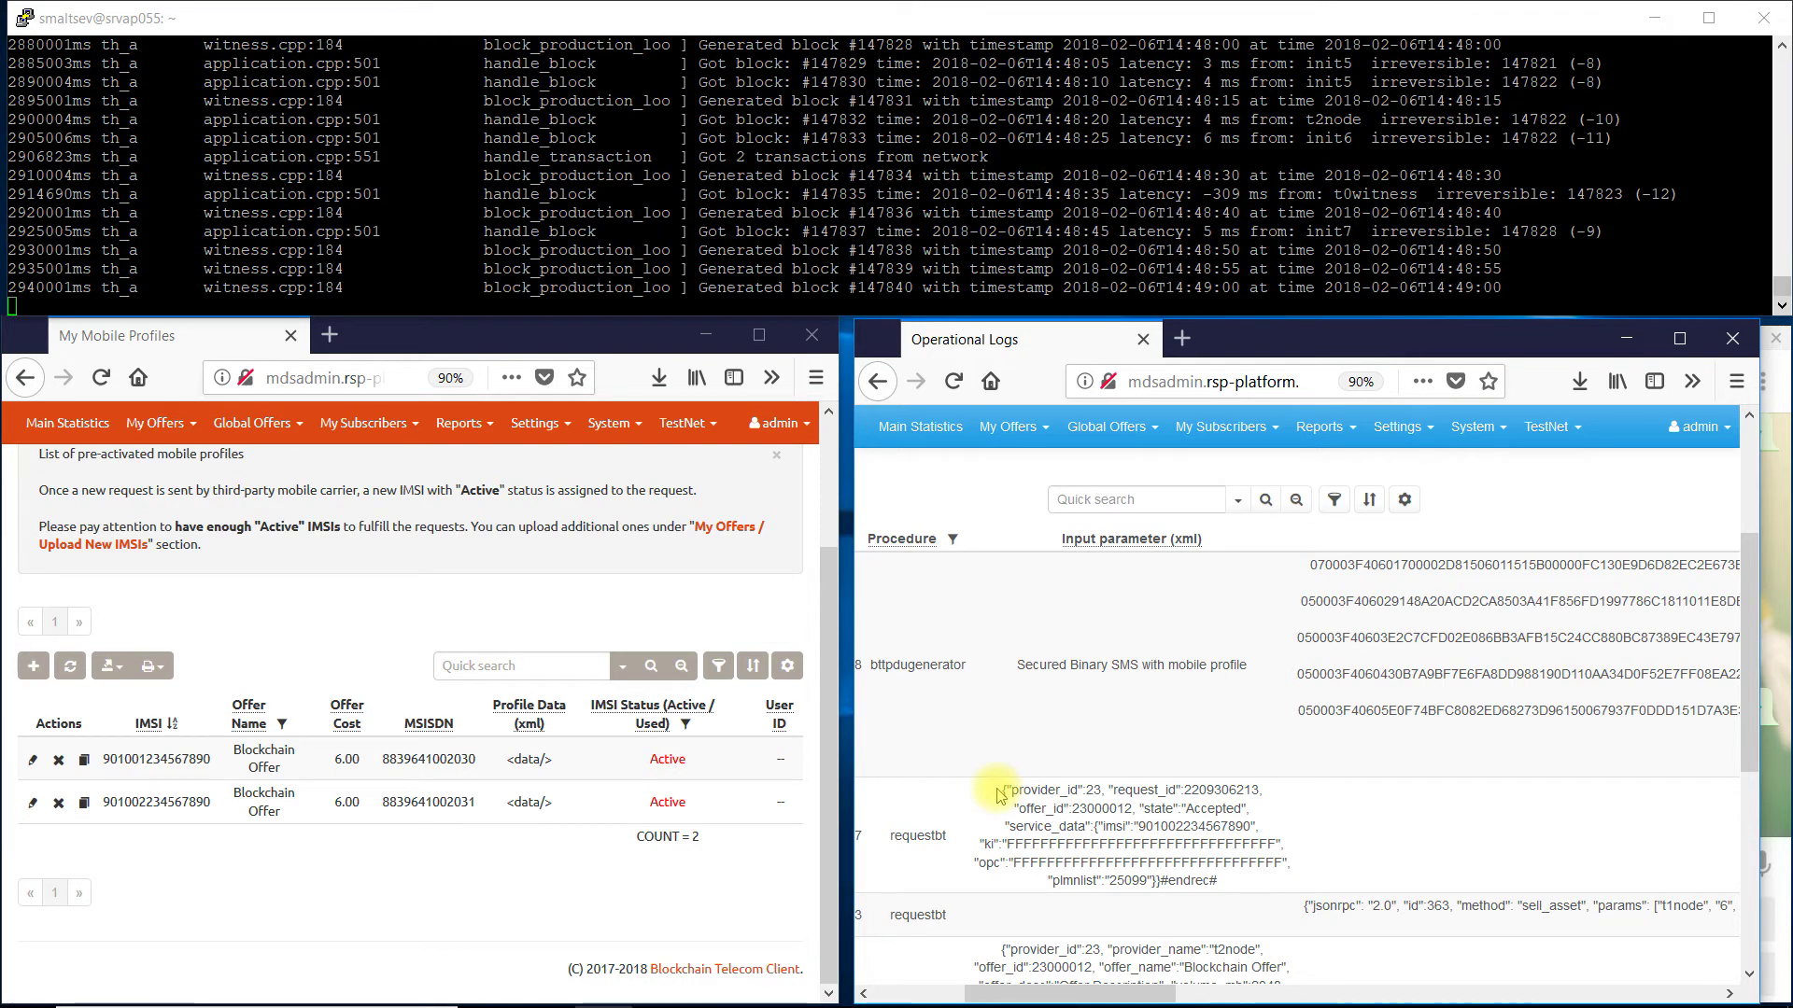
drag(999, 795, 1220, 883)
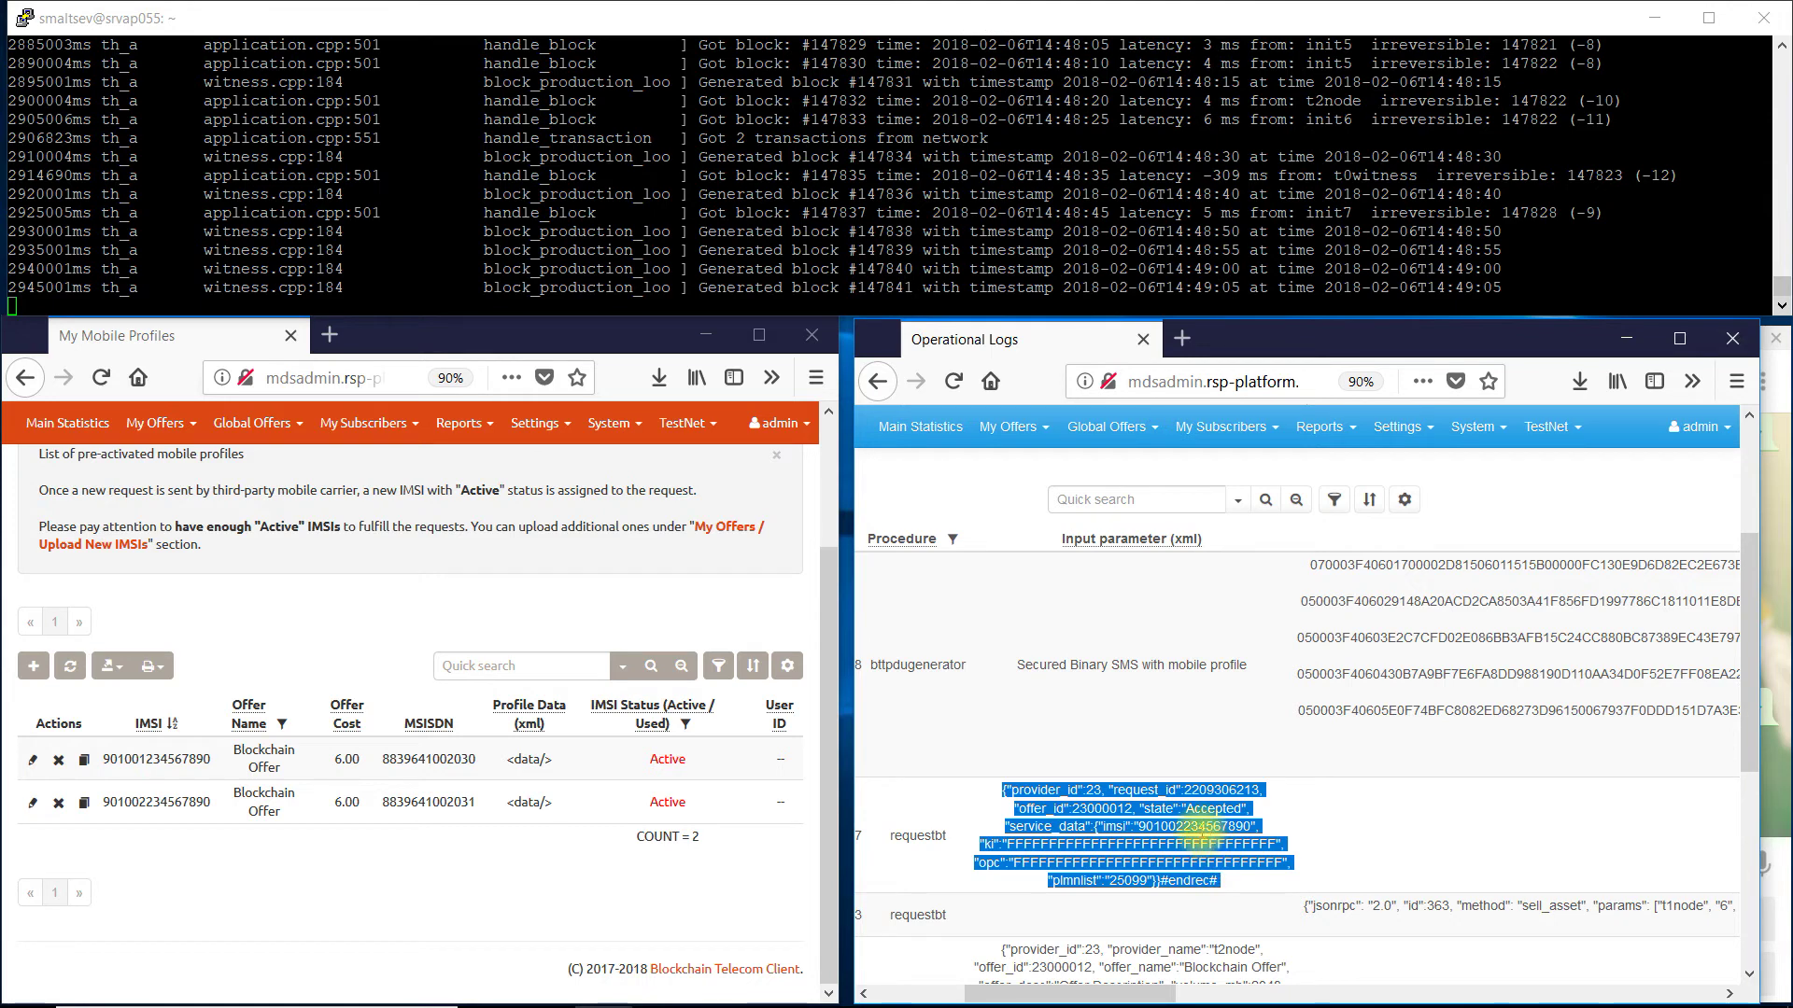
drag(1099, 994, 1206, 997)
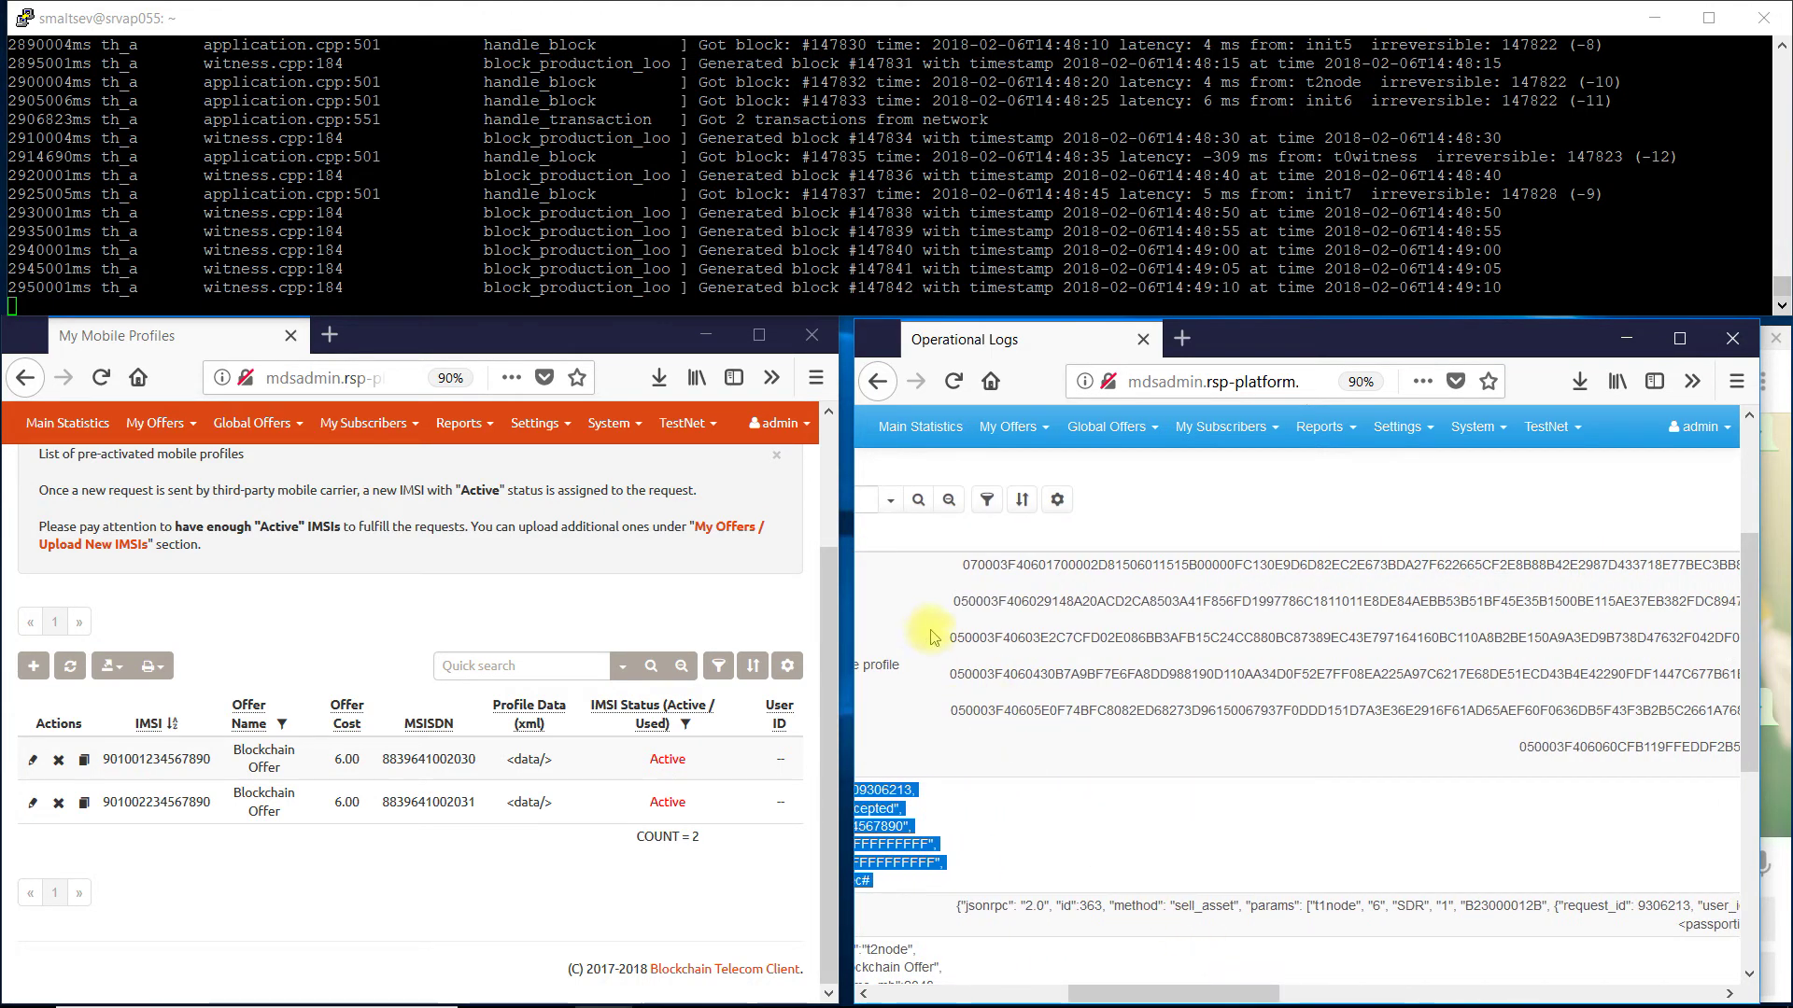
drag(1168, 995, 1036, 999)
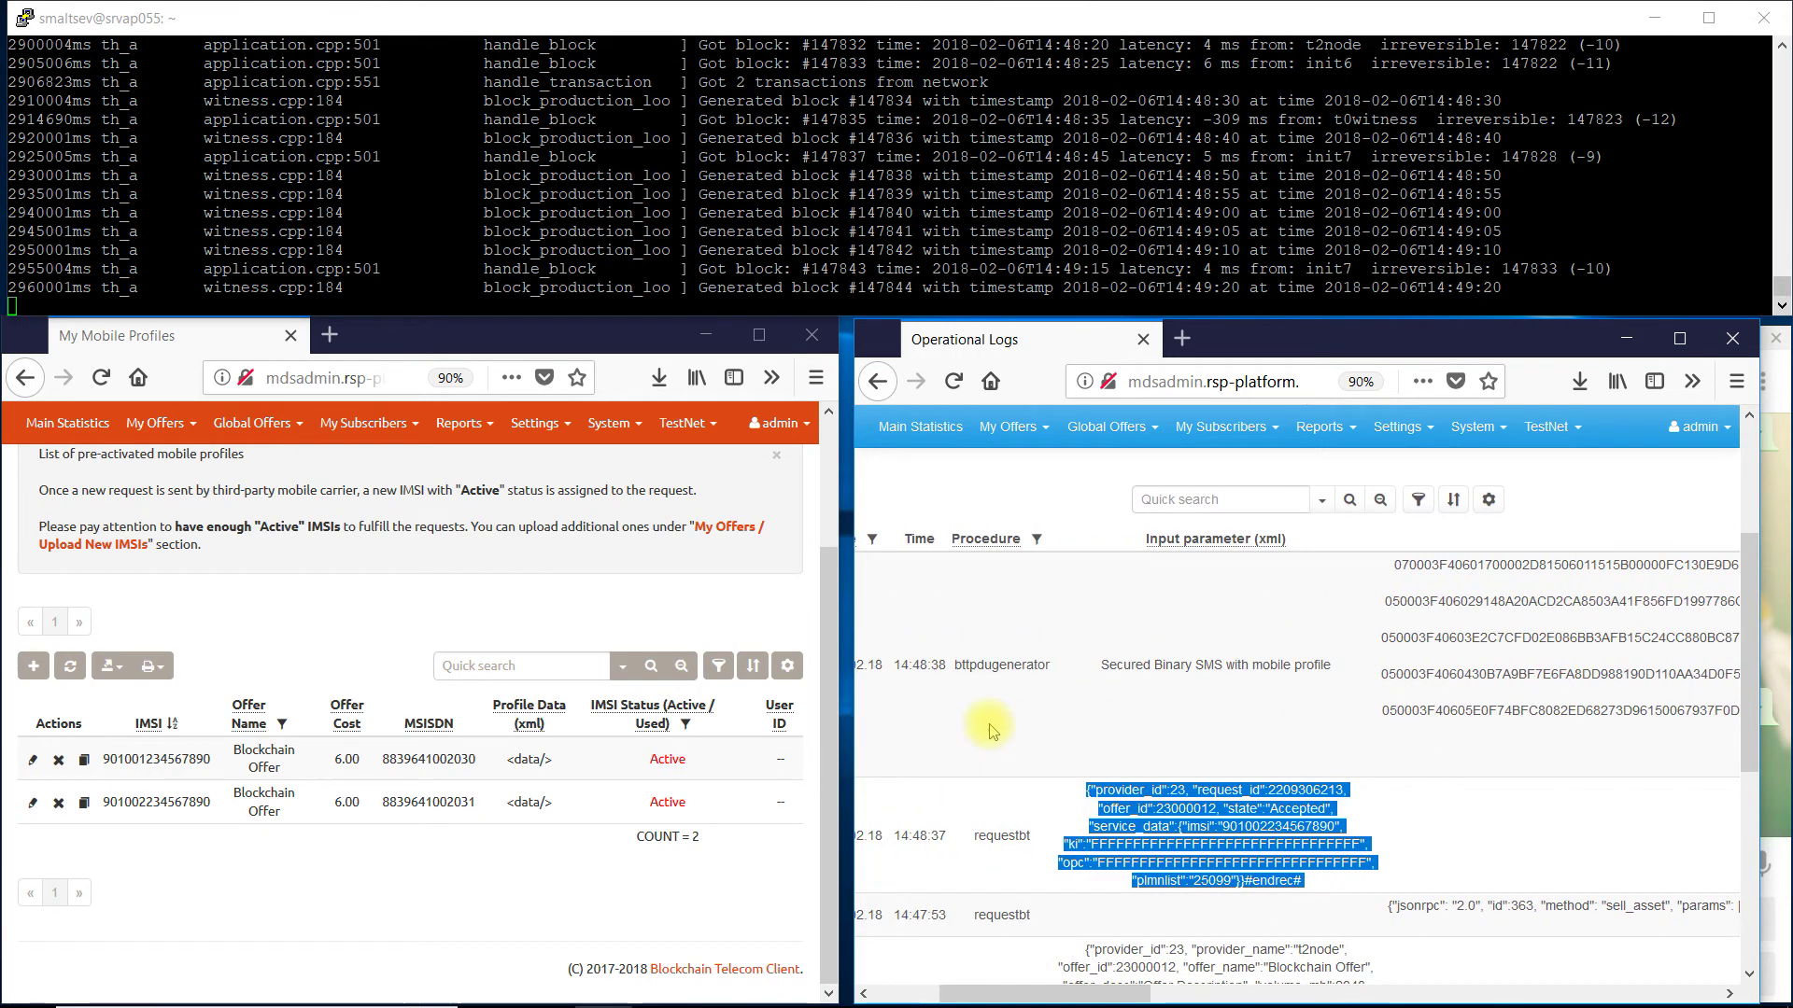
click(995, 727)
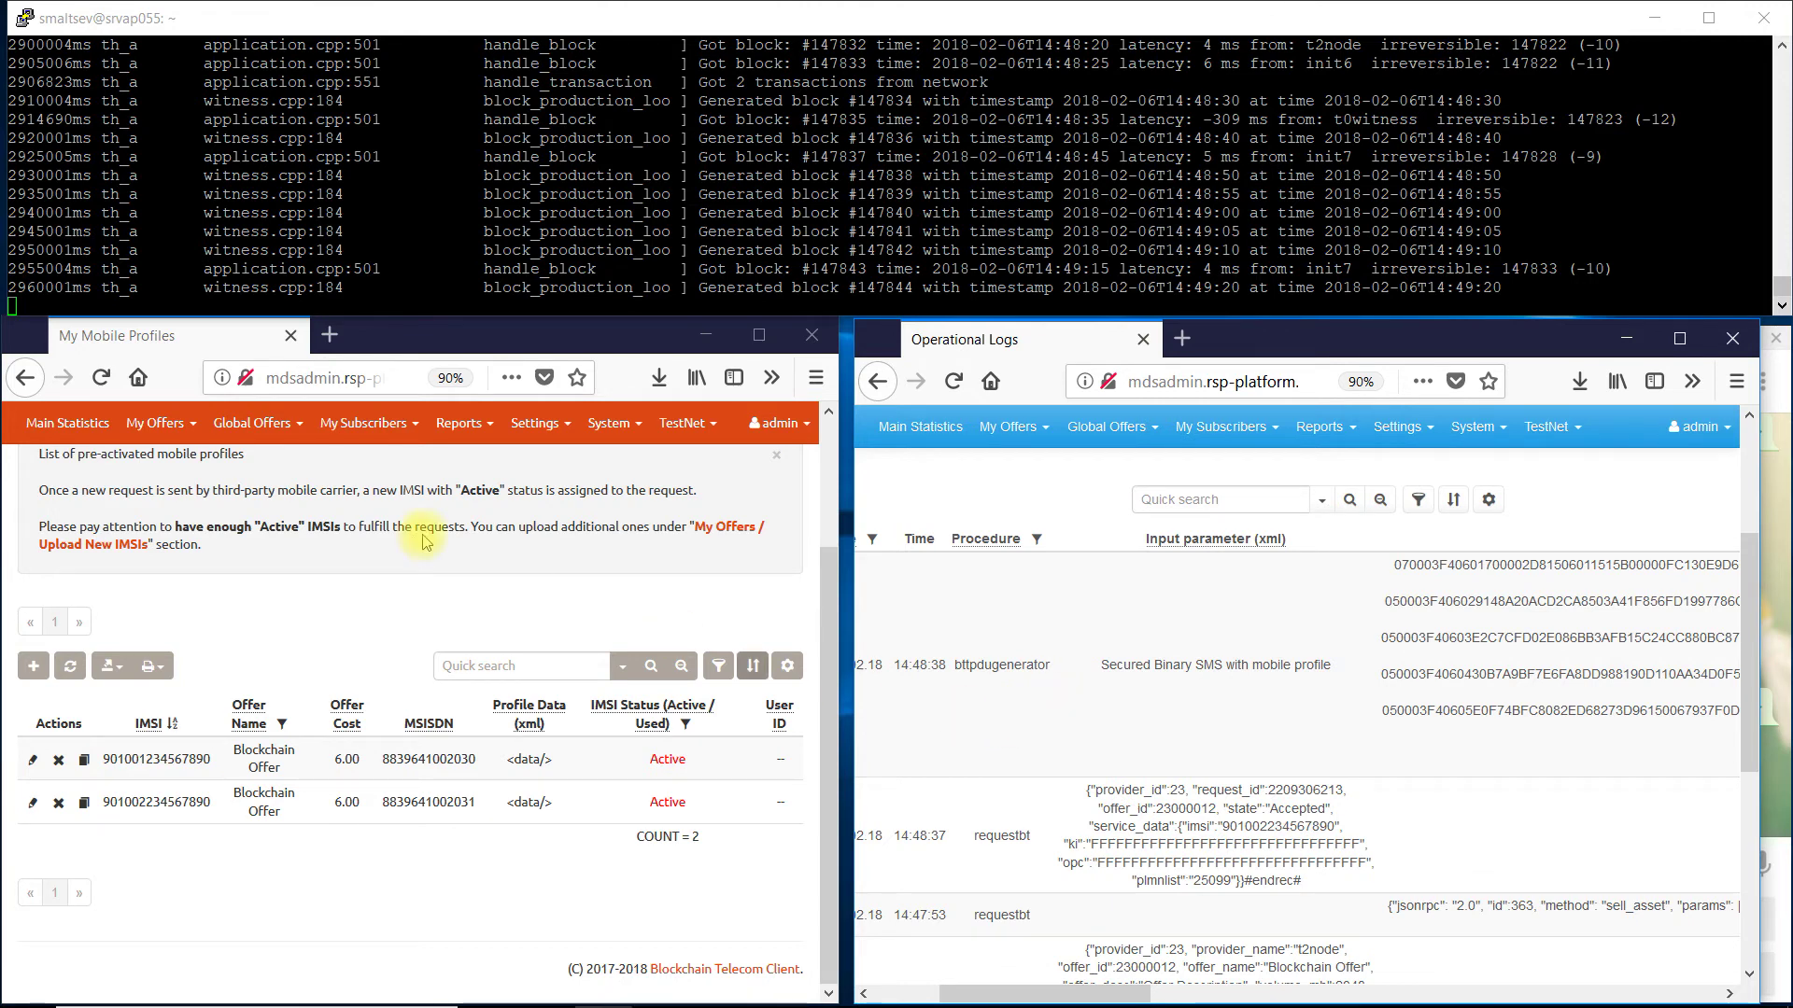
- View the requests on the red client's own offers and highlight the Blockchain Offer request's user ID and IMSI
click(186, 426)
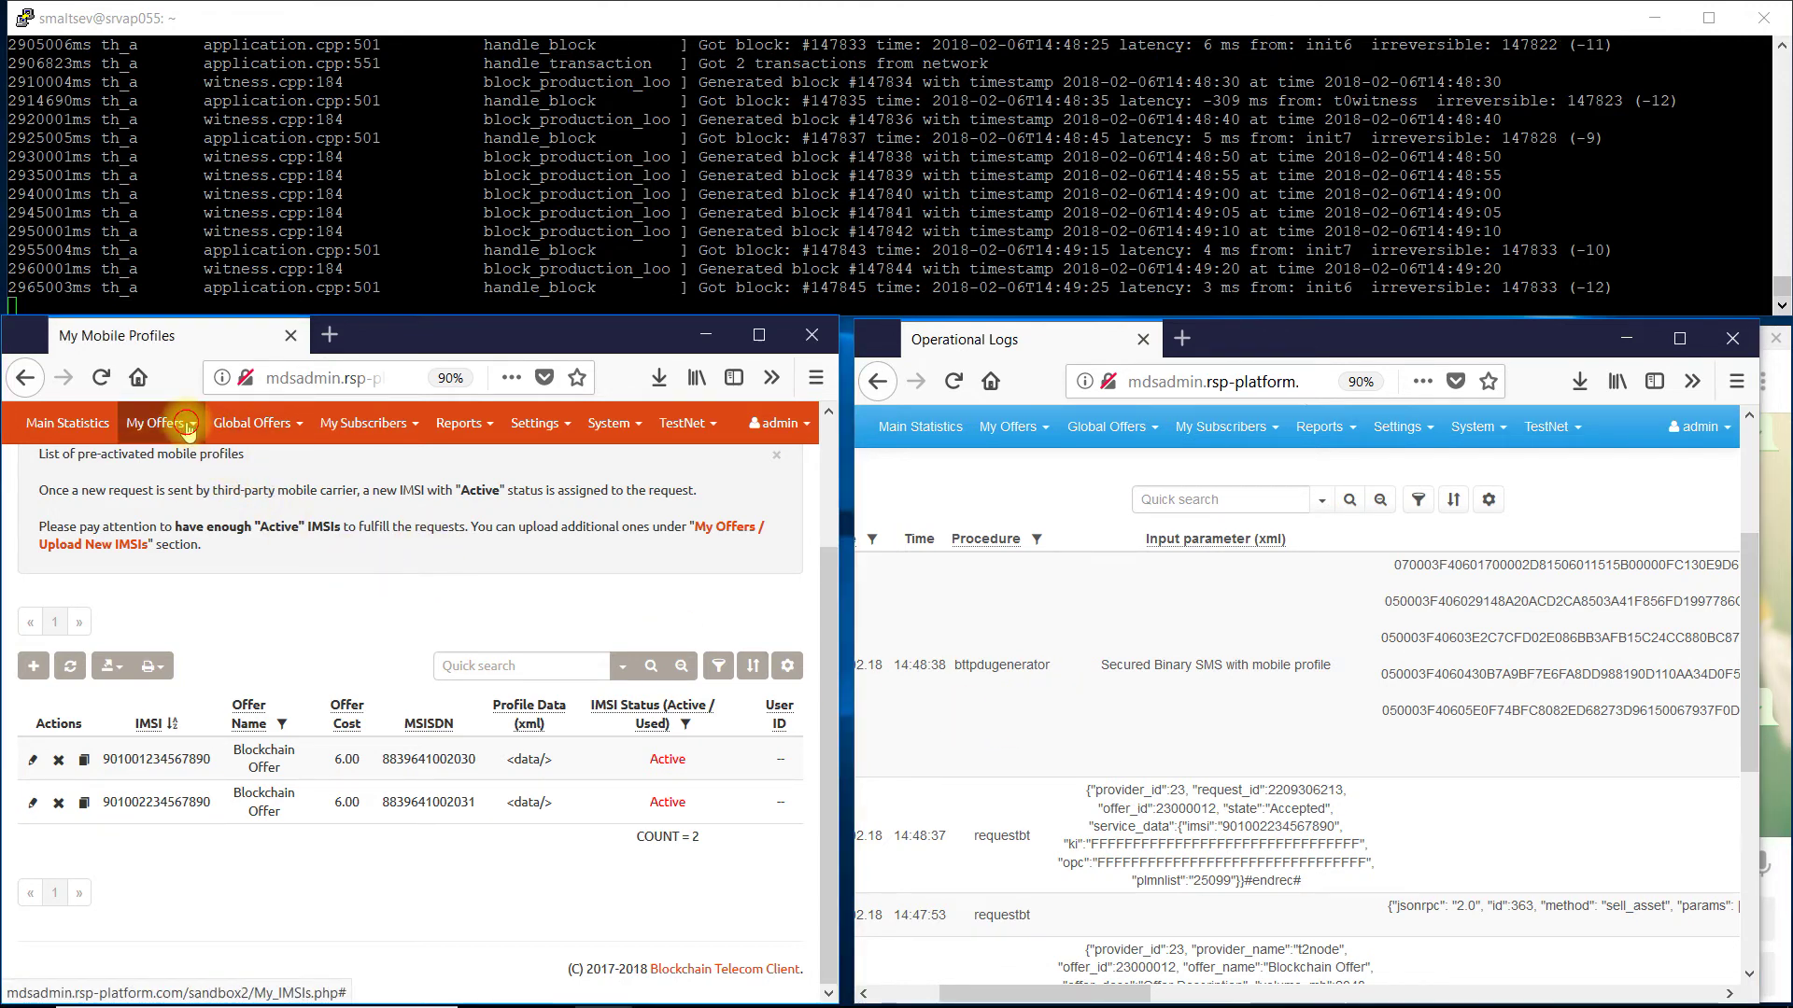
click(197, 538)
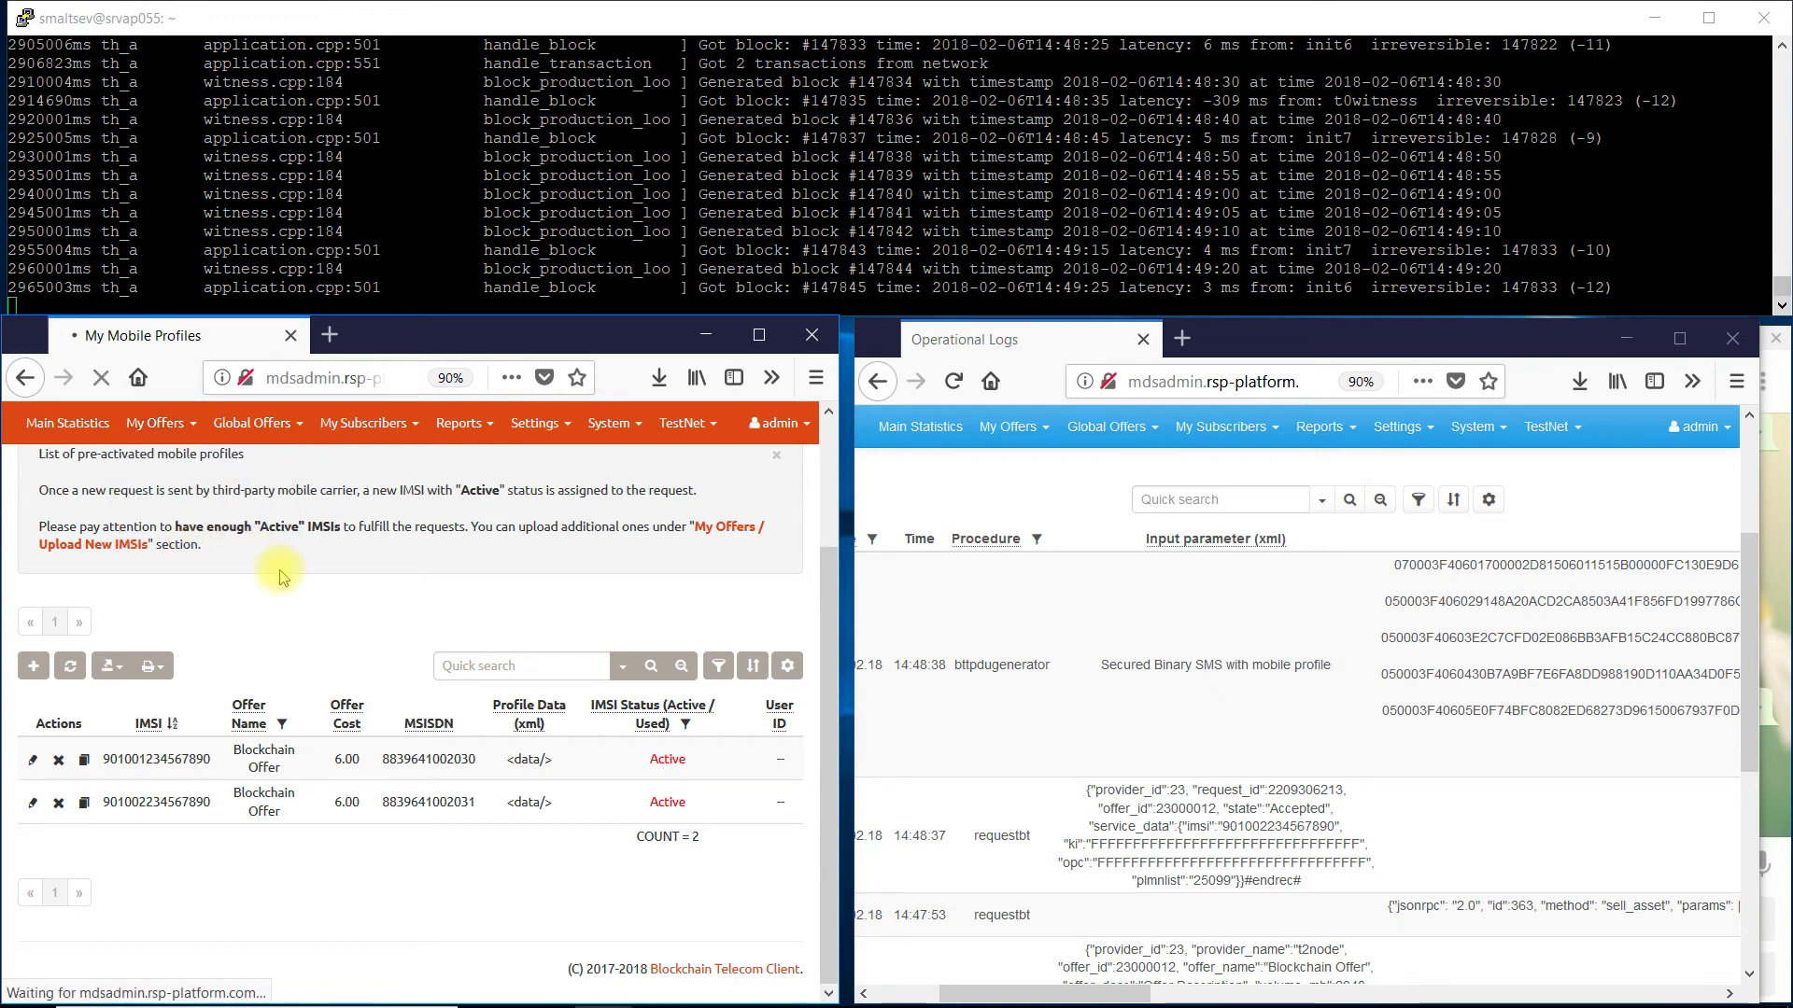
scroll(451, 622, down, 1)
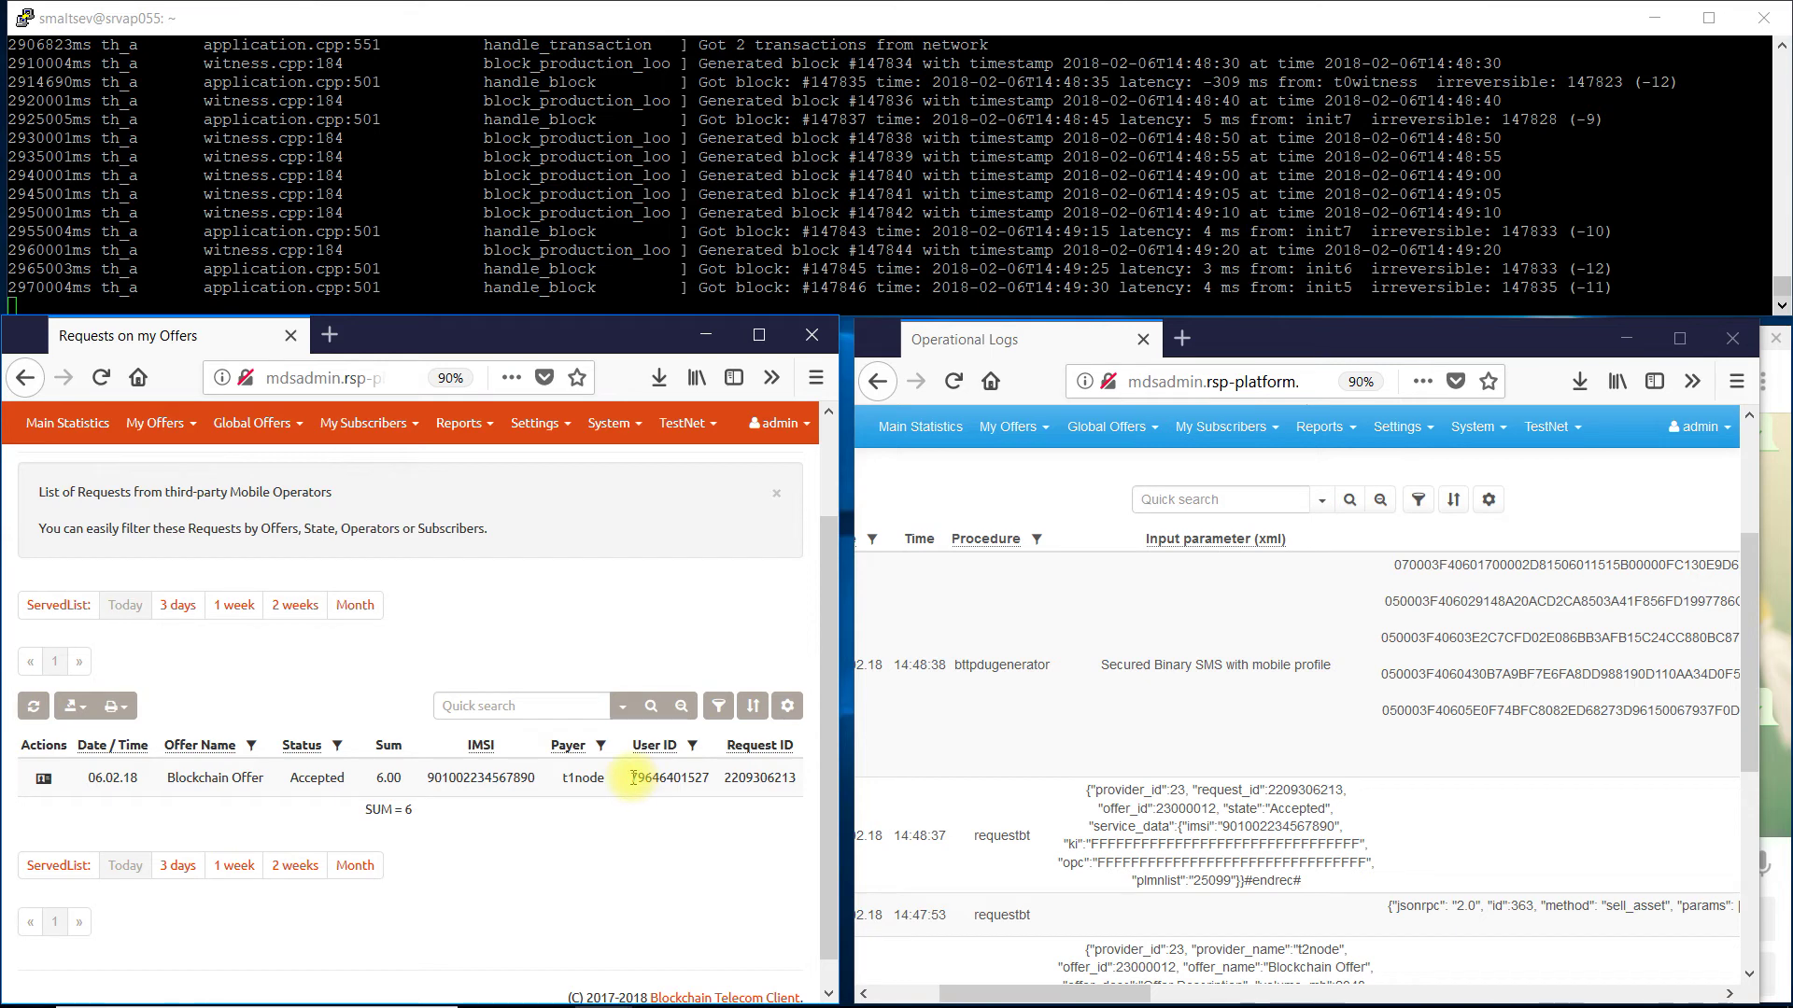
drag(633, 777, 686, 776)
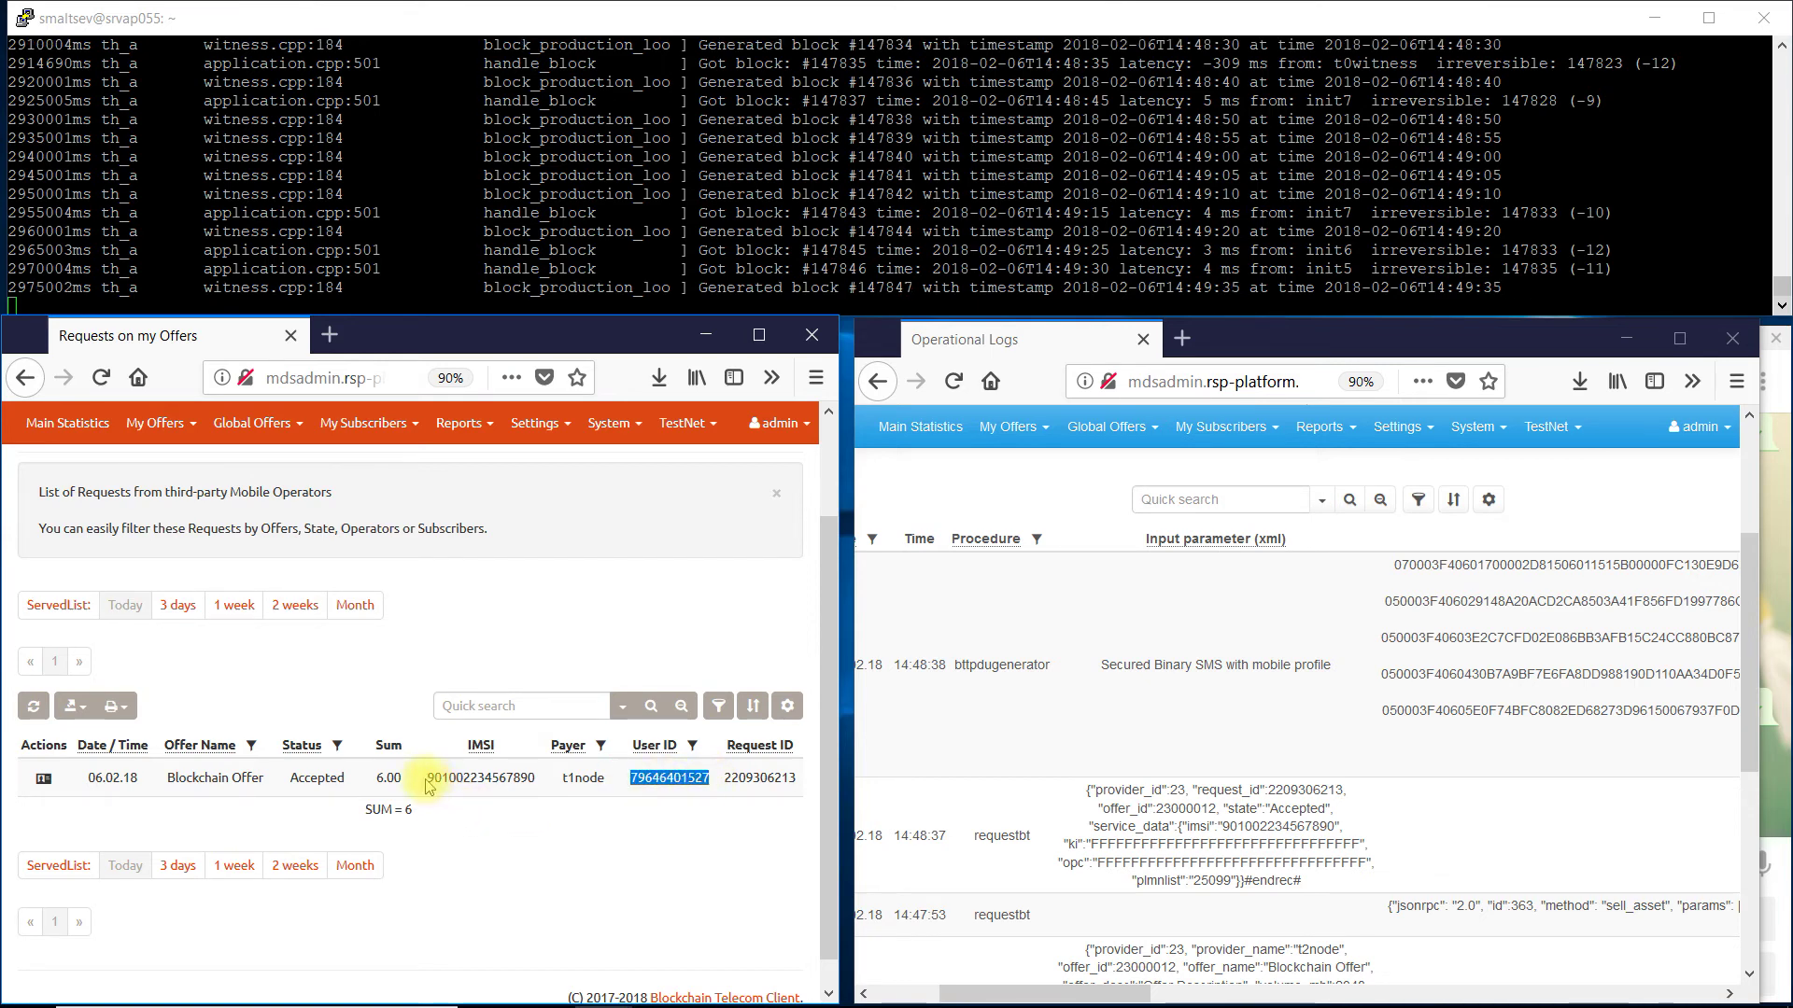
drag(430, 777, 521, 781)
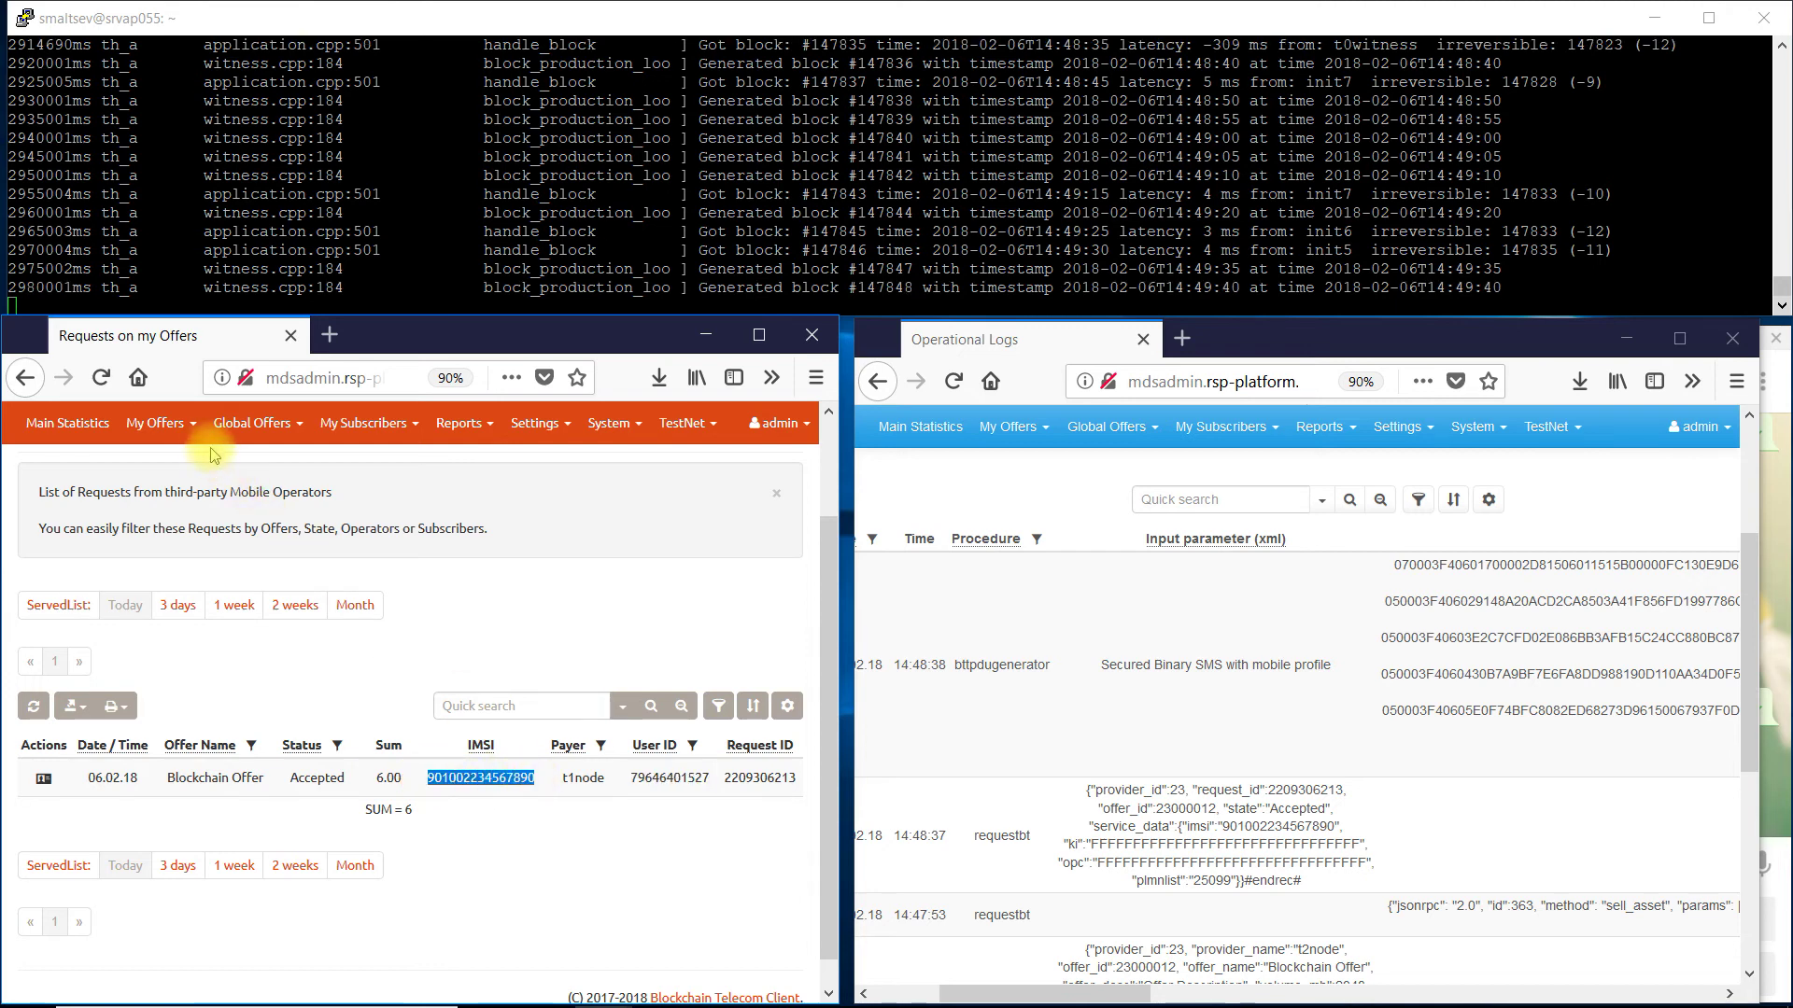
- Open the red client's mobile profiles list and highlight the IMSI status of the second Blockchain Offer profile
mouse_move(189, 435)
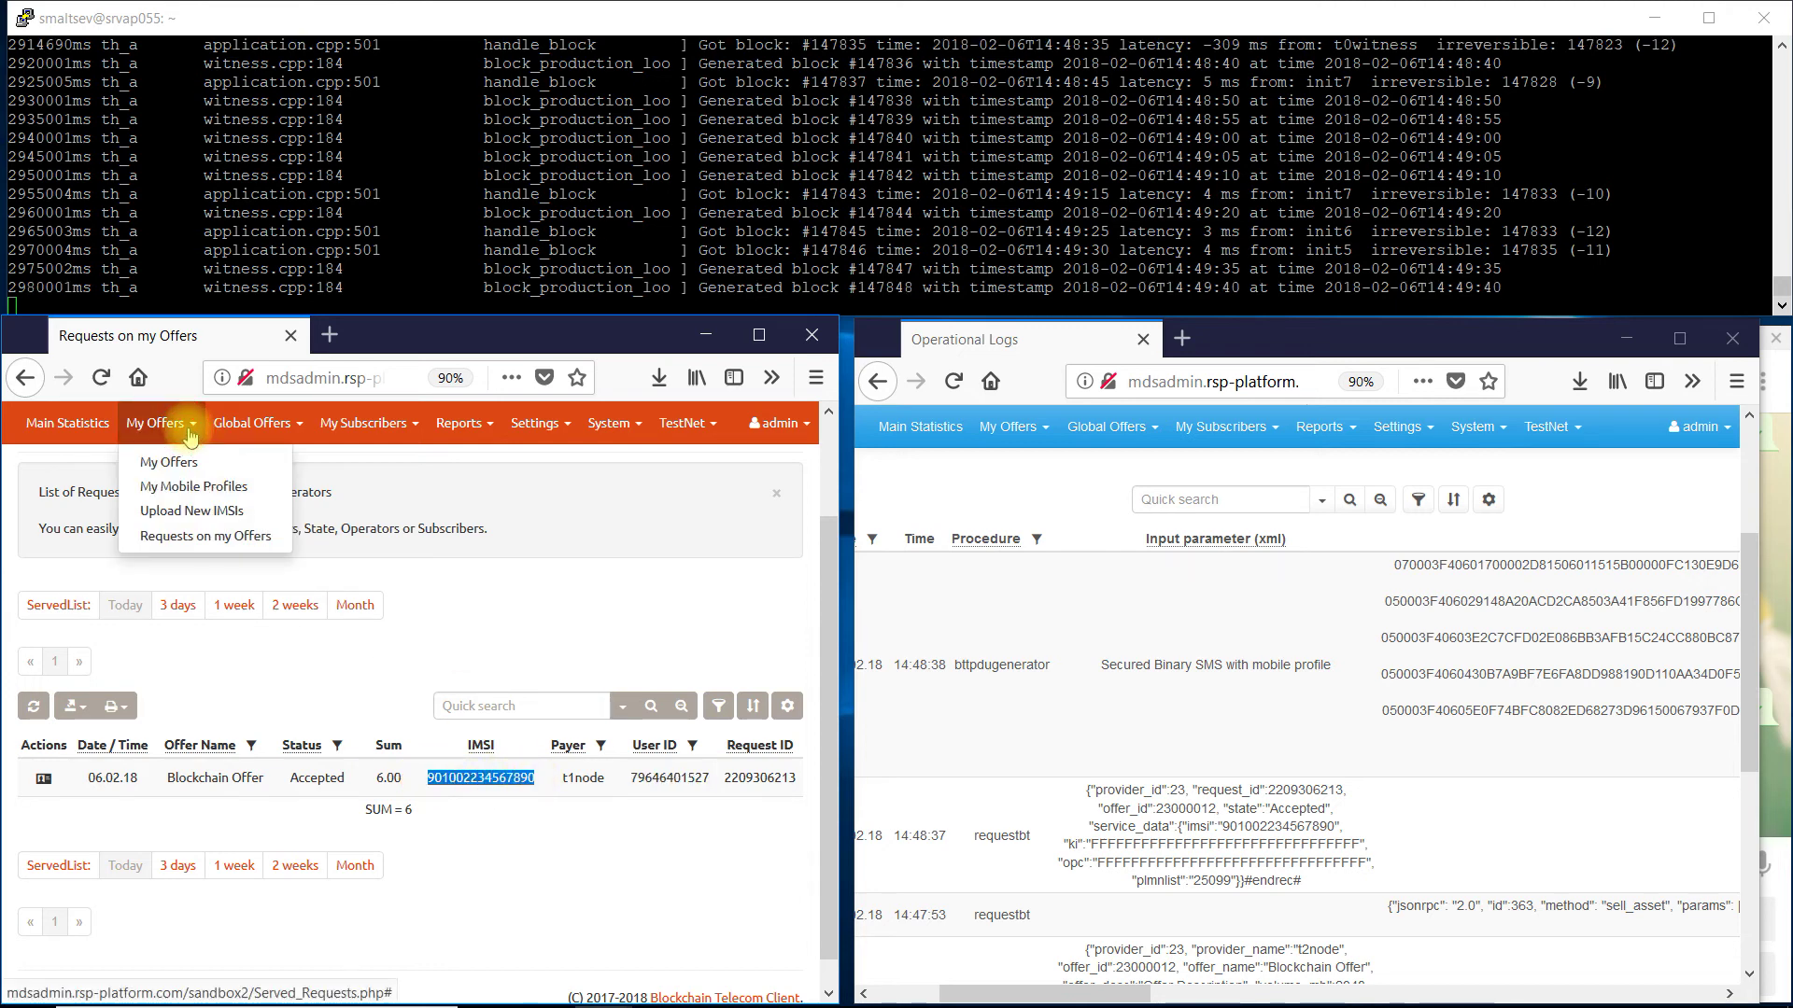
click(196, 486)
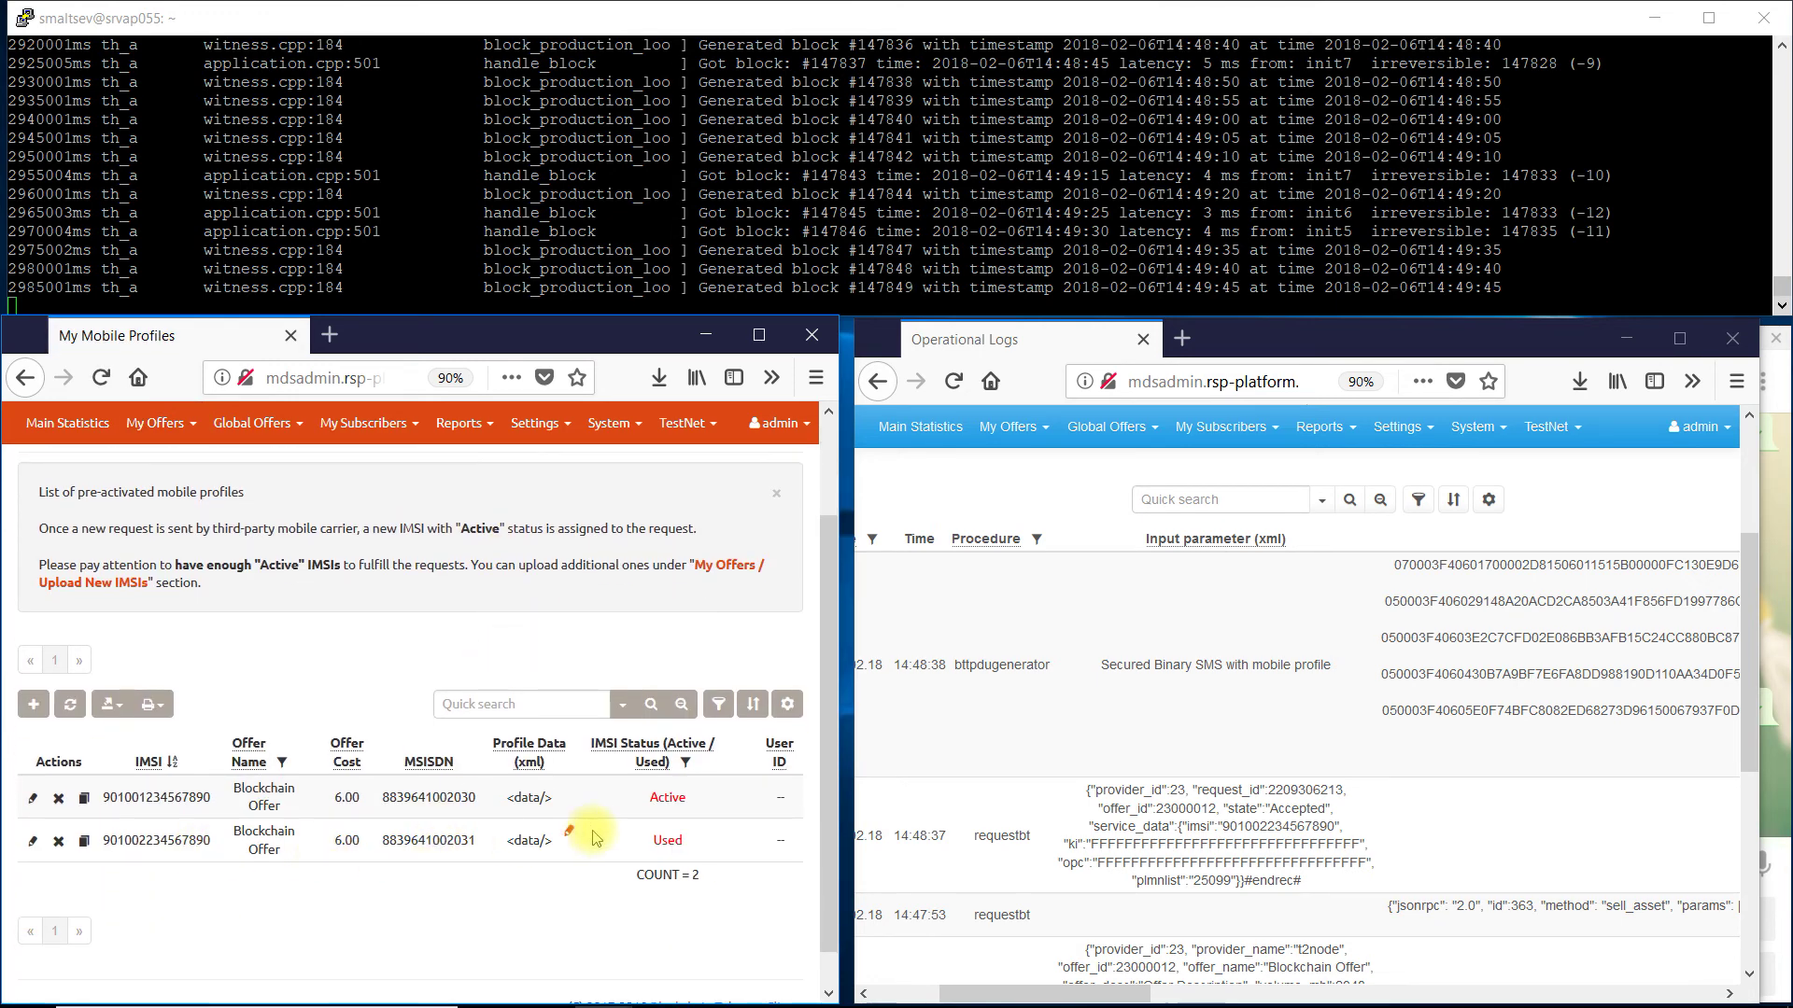
drag(654, 841, 677, 840)
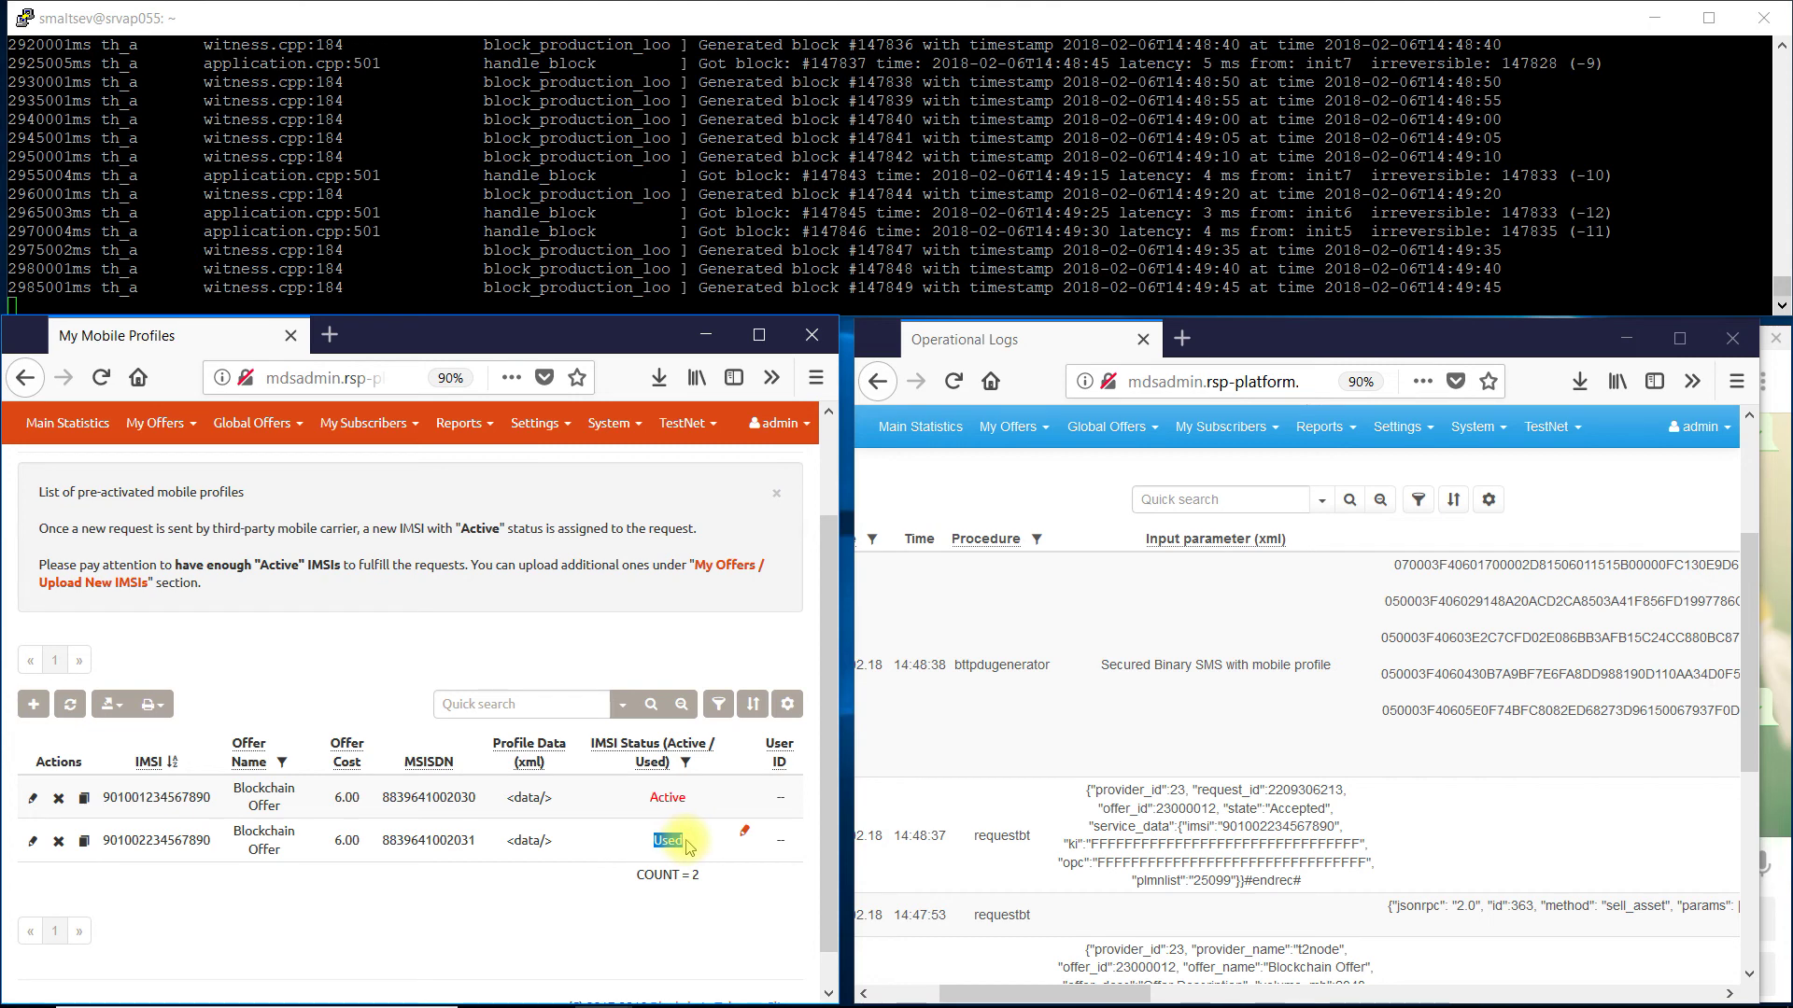
click(588, 642)
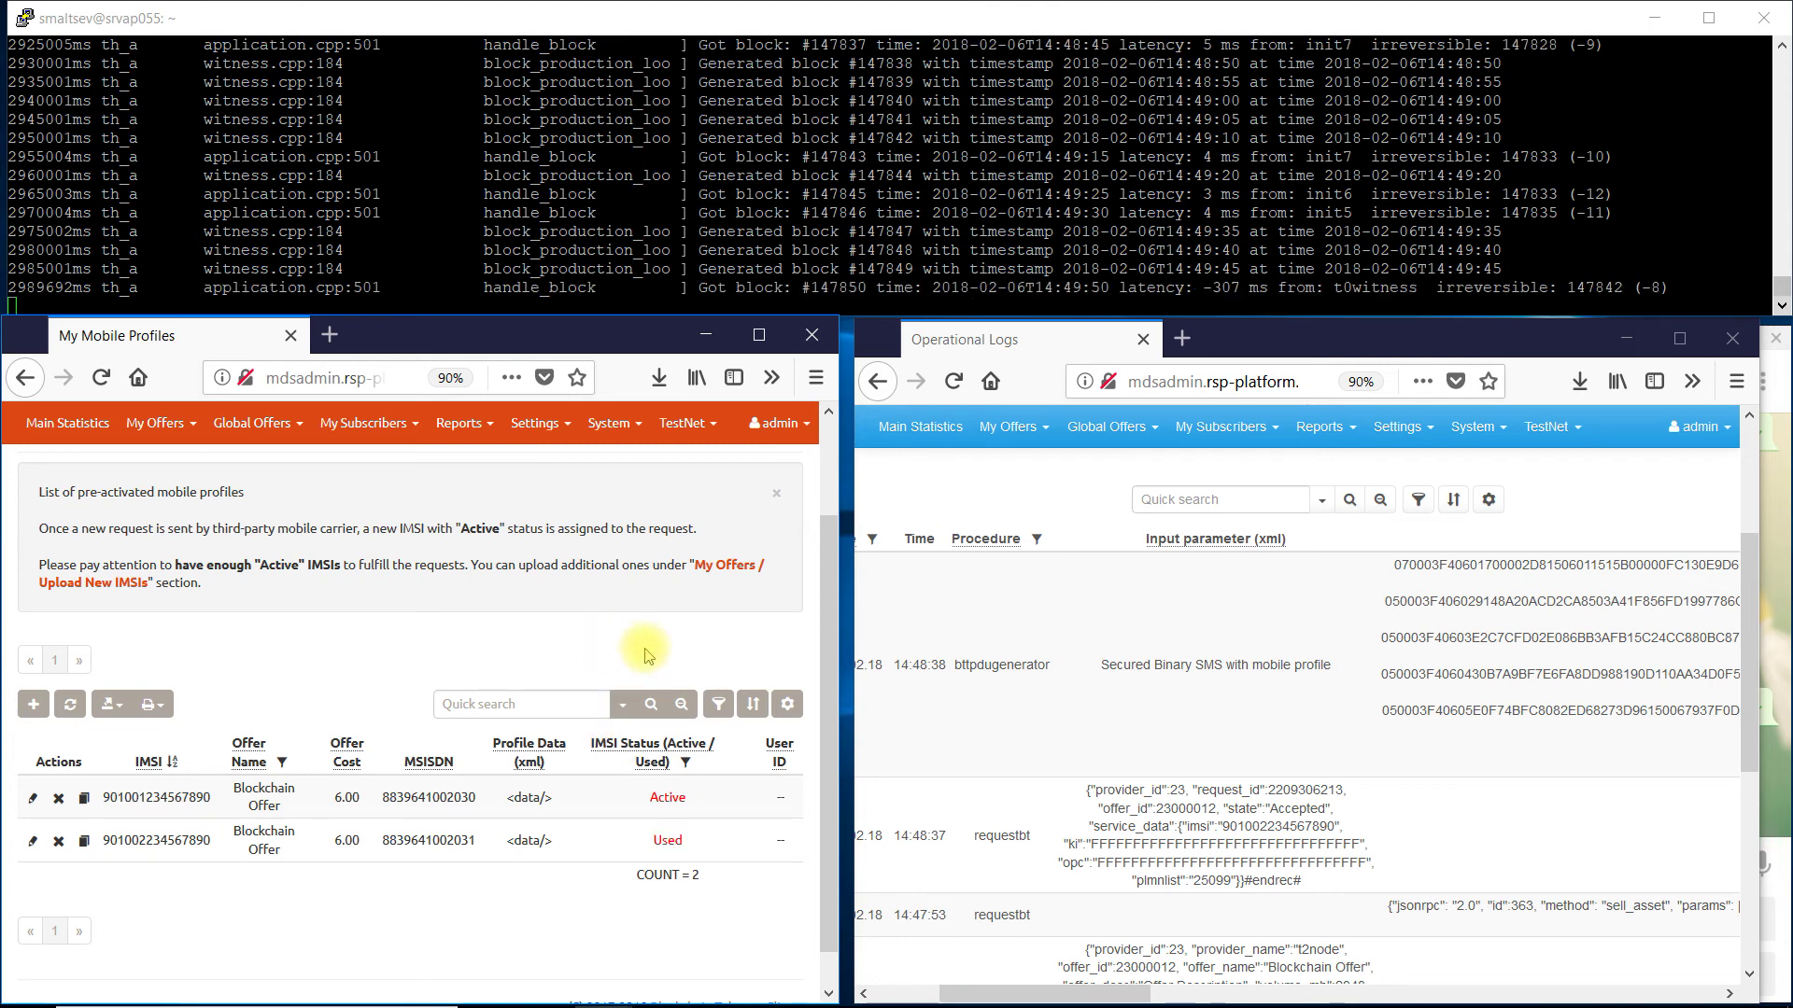